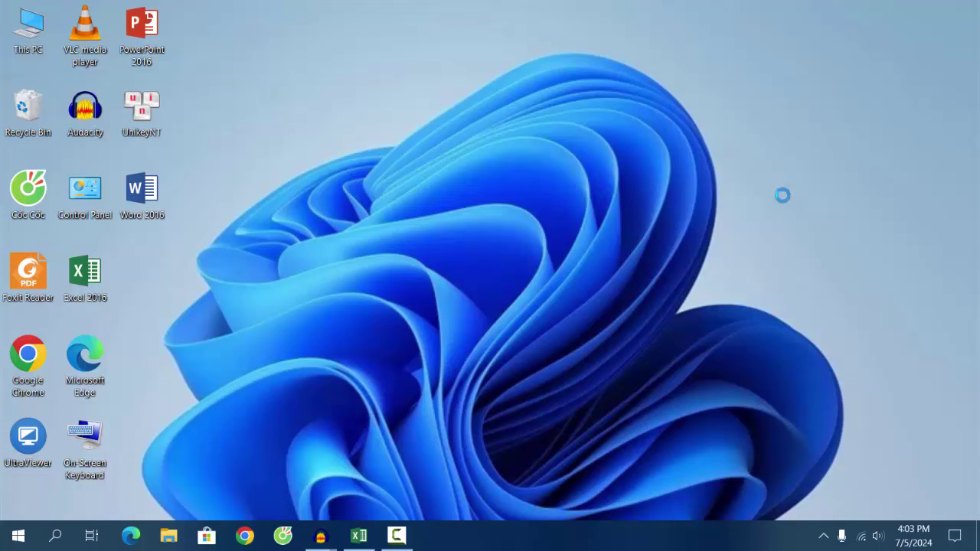
# Refresh the Windows desktop twice from its shortcut menu
pyautogui.rightClick(499, 258)
pyautogui.click(513, 304)
pyautogui.rightClick(467, 260)
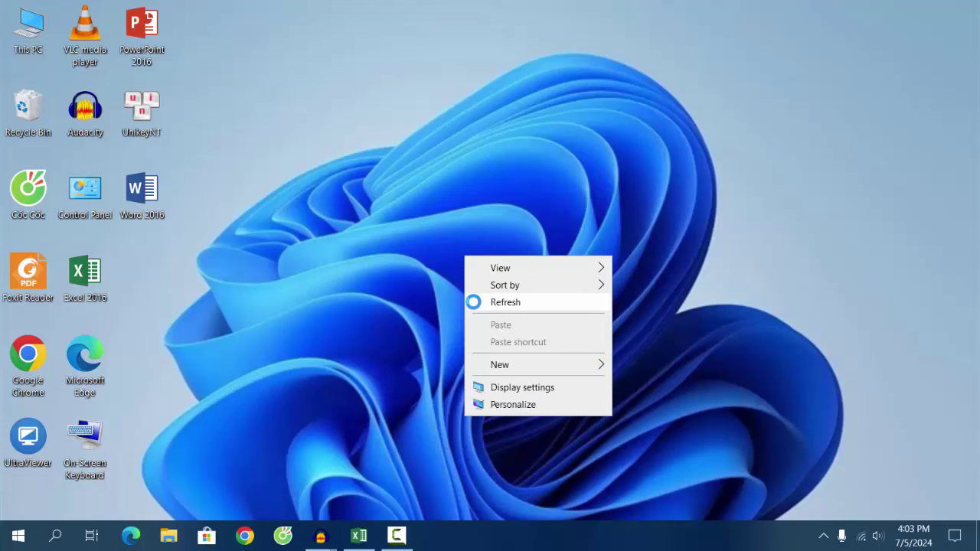
pyautogui.click(475, 300)
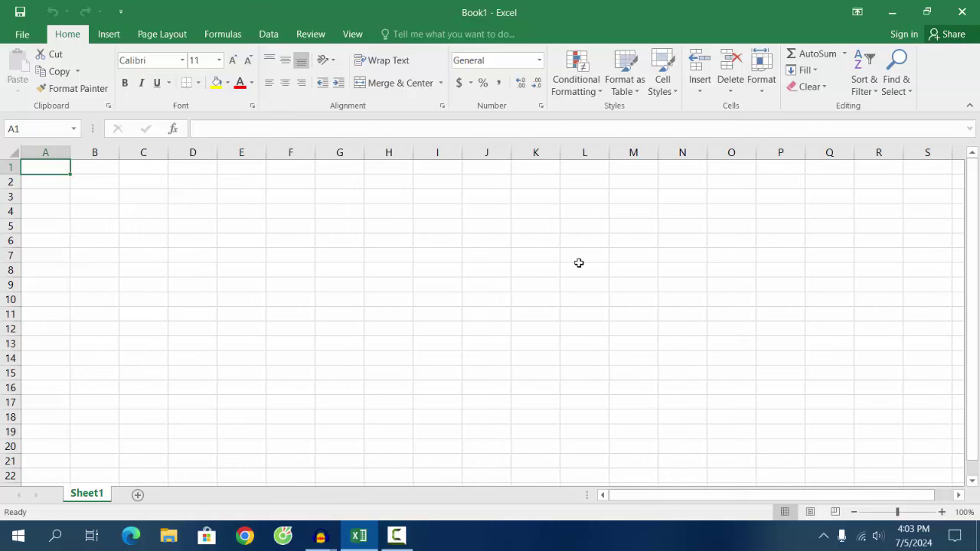
# Browse the View, Review, Data and Formulas ribbon tabs, ending back on View
pyautogui.click(352, 34)
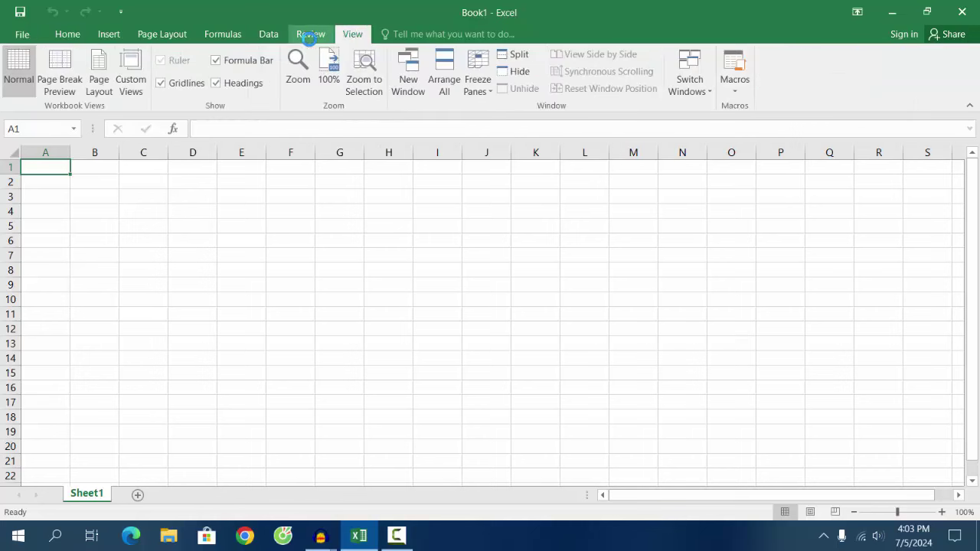
pyautogui.click(309, 34)
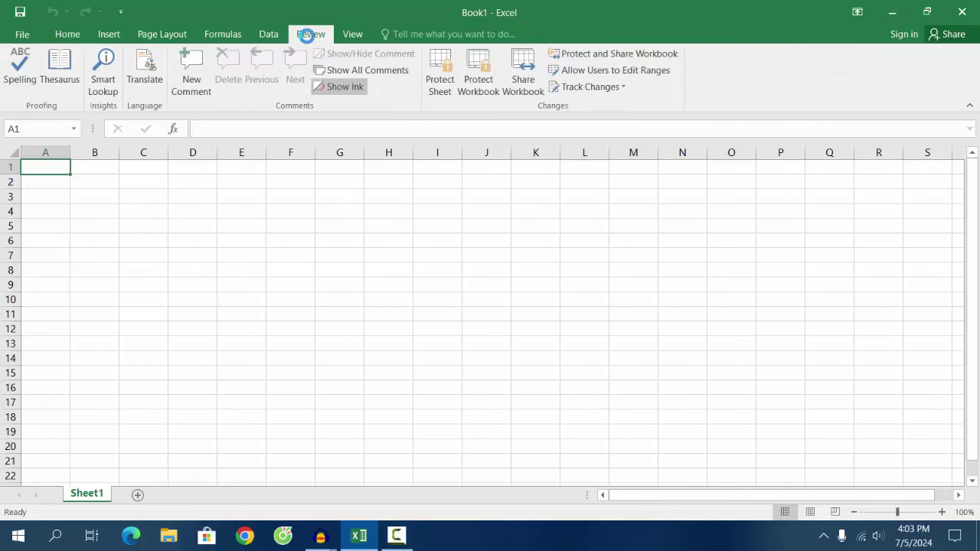
pyautogui.click(268, 36)
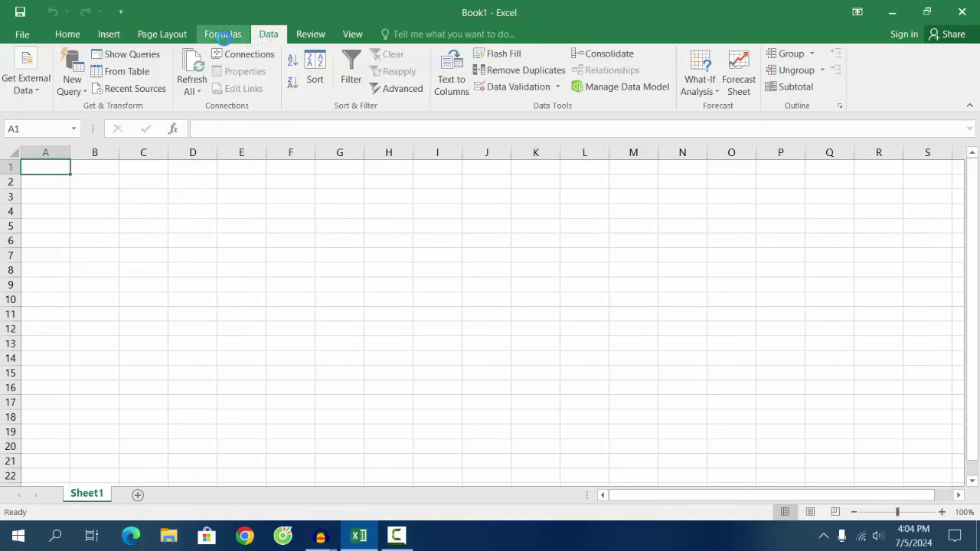
pyautogui.click(223, 36)
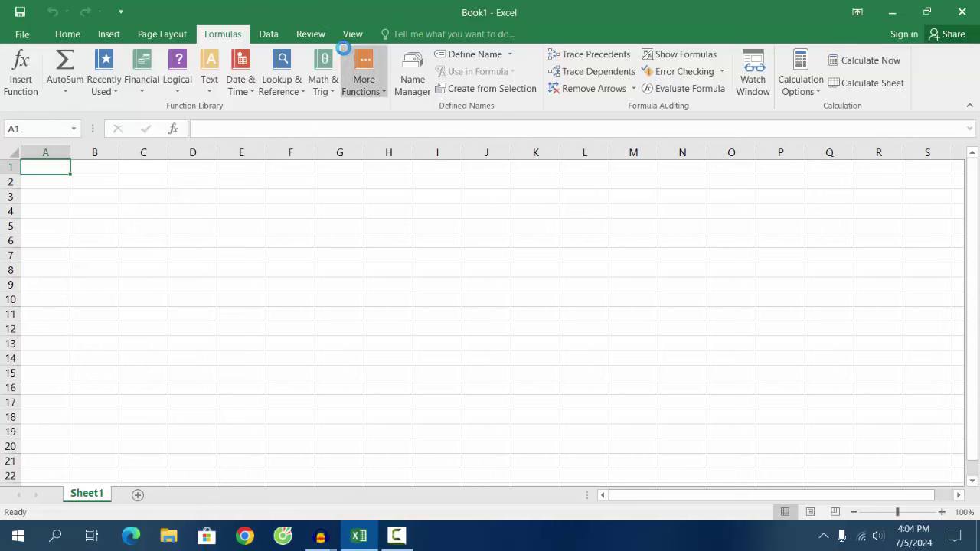
pyautogui.click(355, 35)
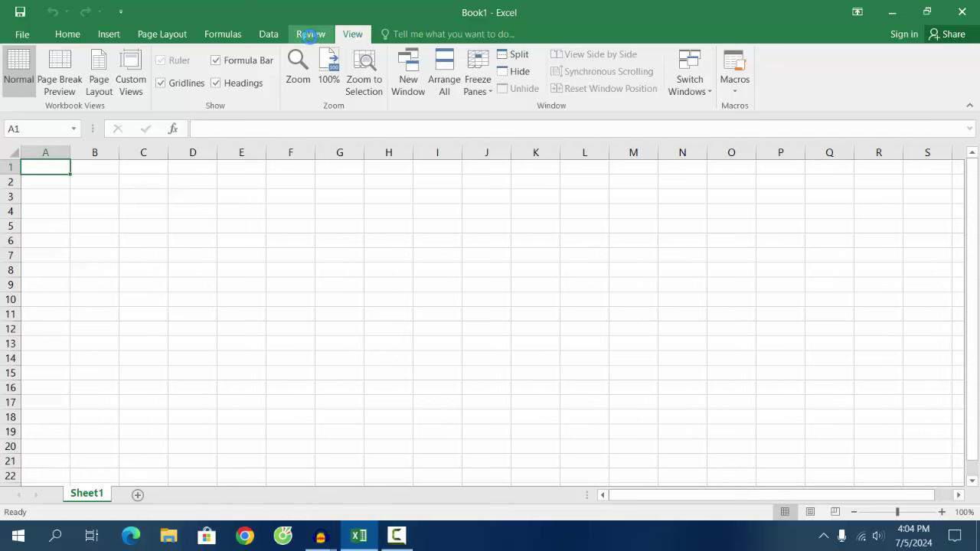
# Minimize Excel and refresh the desktop twice
pyautogui.click(892, 12)
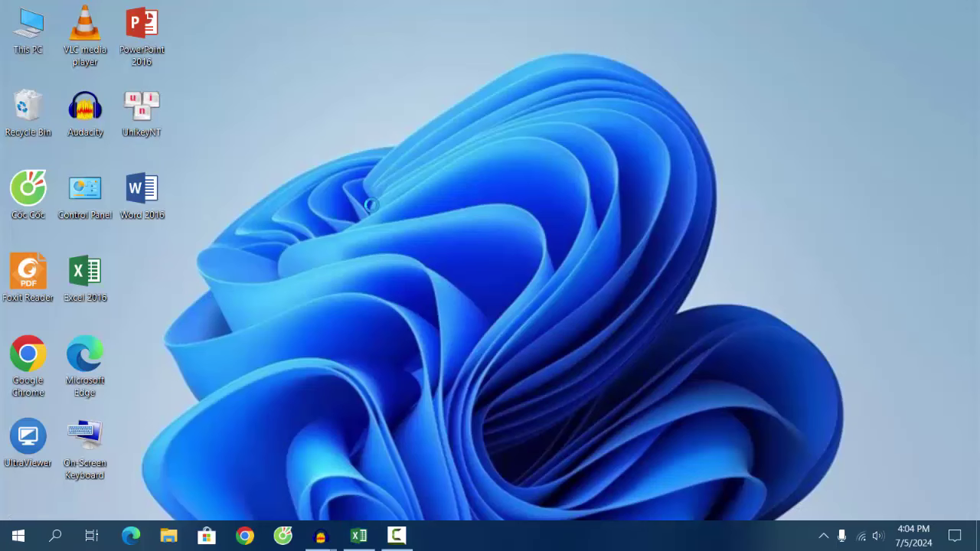
pyautogui.rightClick(370, 201)
pyautogui.click(398, 244)
pyautogui.rightClick(406, 198)
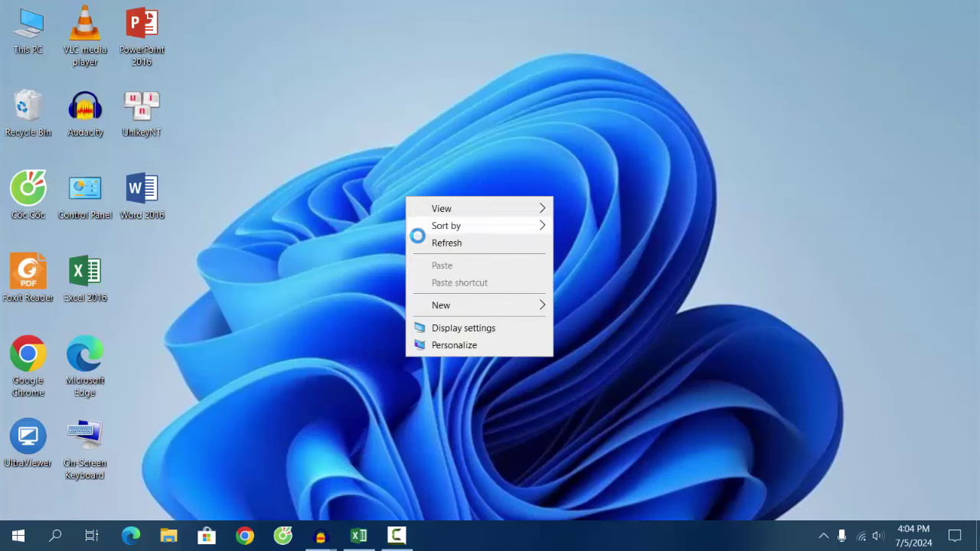
pyautogui.click(417, 240)
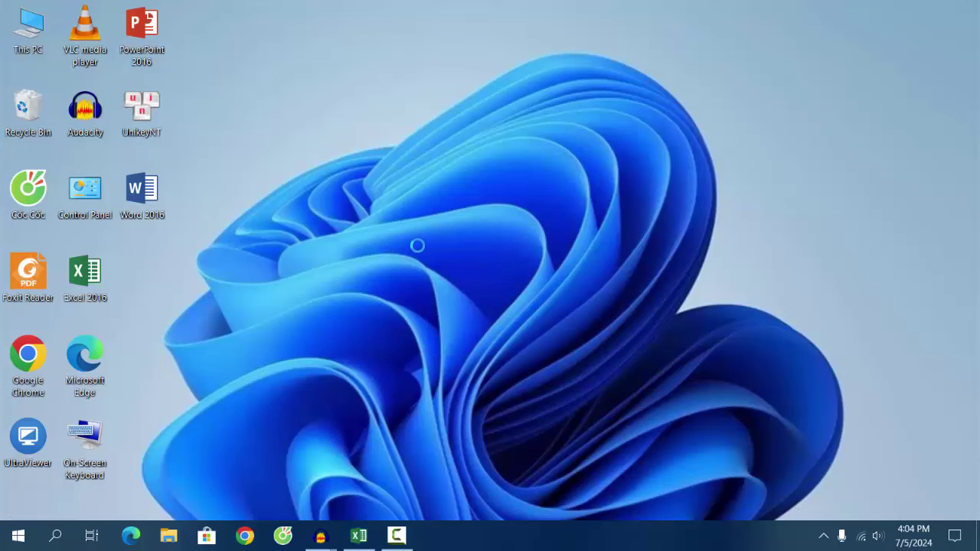
# Close the old Excel window from the taskbar and maximize the new Book1 window
pyautogui.rightClick(359, 535)
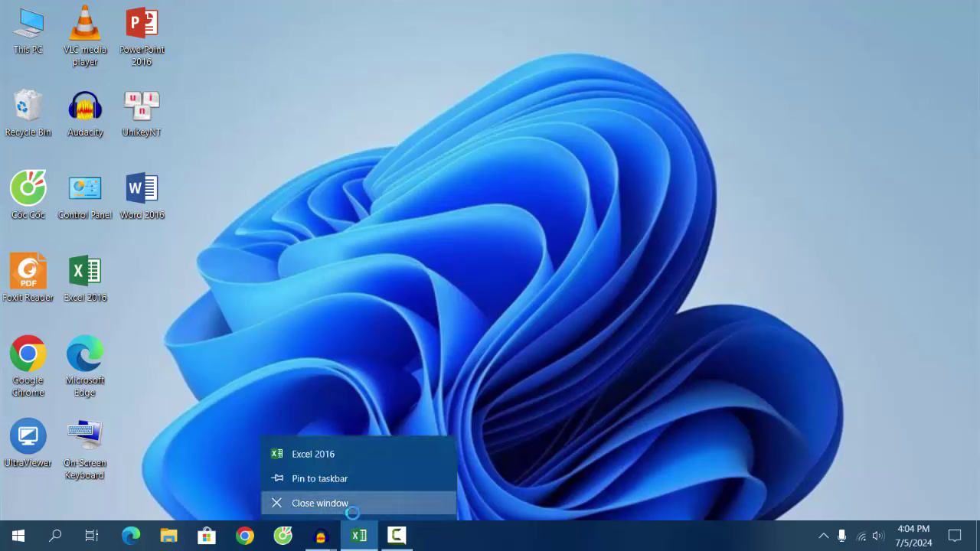
pyautogui.click(360, 501)
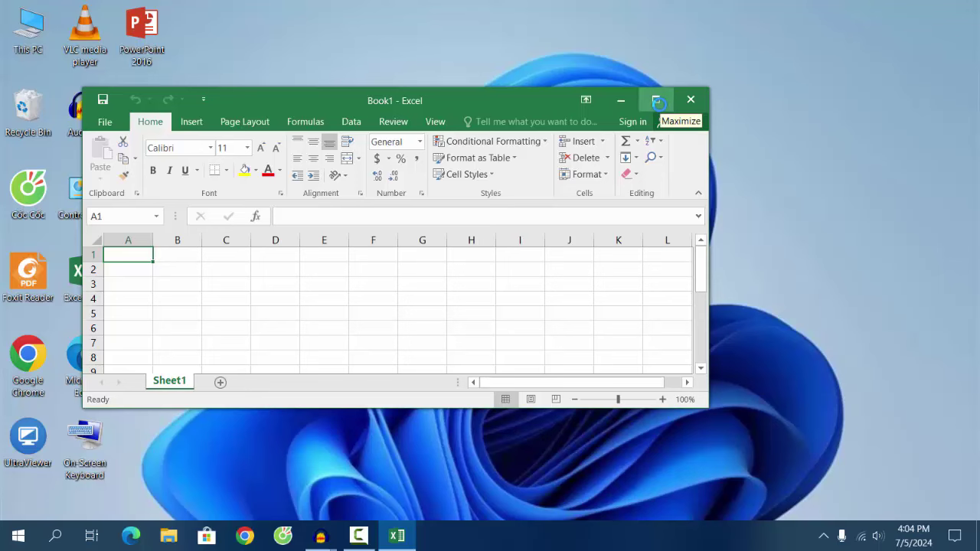
pyautogui.click(658, 102)
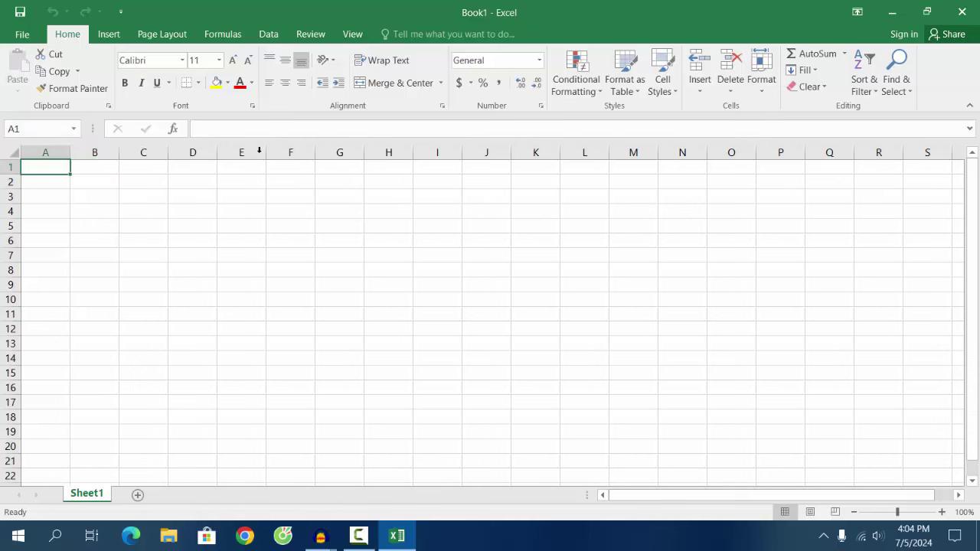
pyautogui.click(47, 153)
pyautogui.click(95, 153)
pyautogui.click(144, 154)
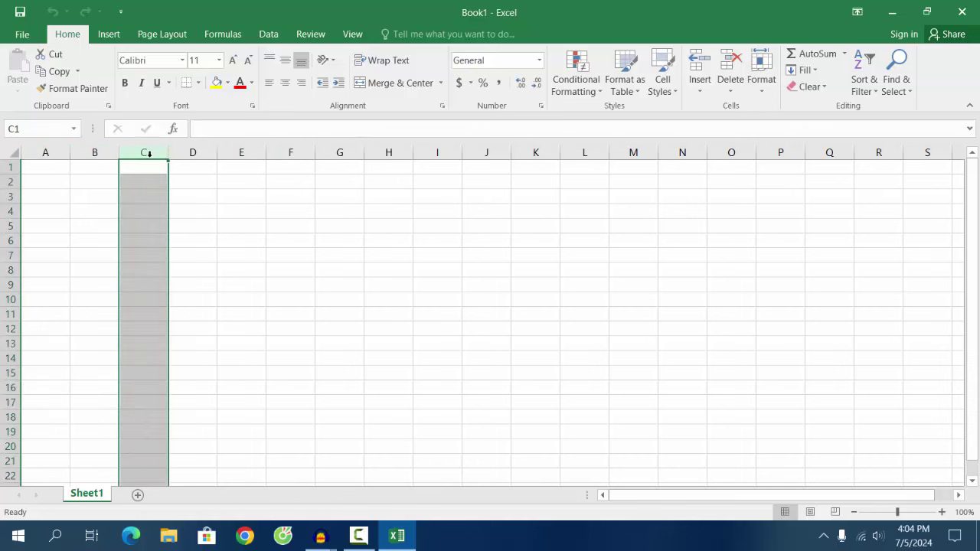
pyautogui.click(195, 153)
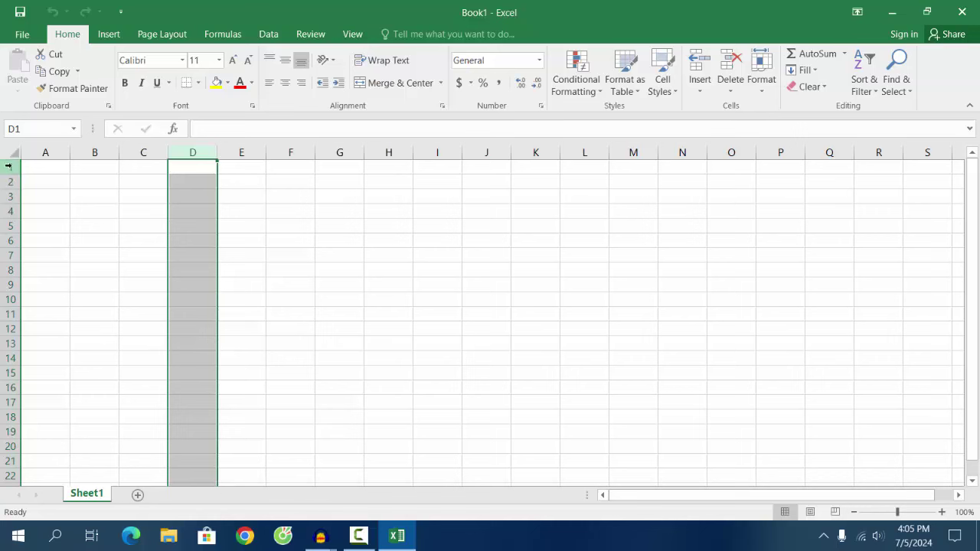
pyautogui.click(15, 167)
pyautogui.click(10, 181)
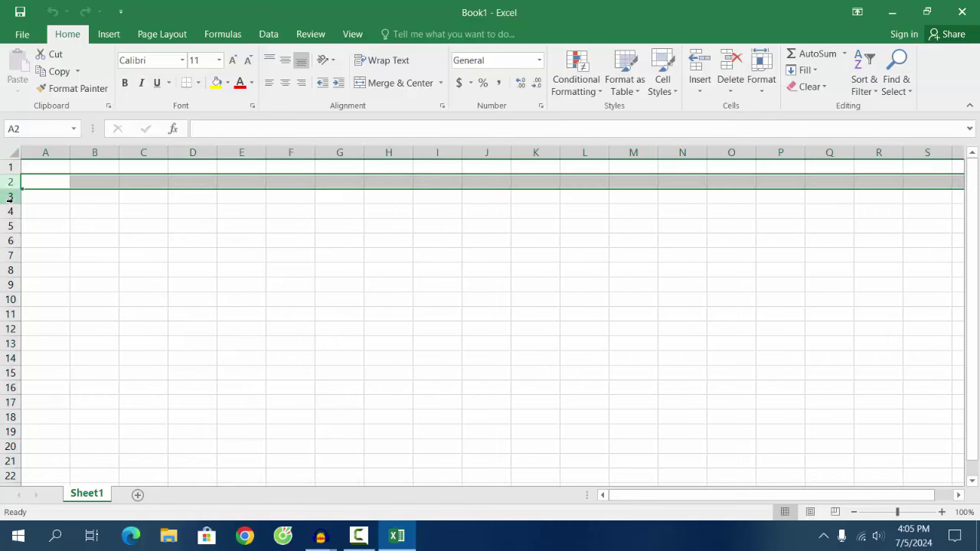
pyautogui.click(10, 196)
pyautogui.click(10, 211)
pyautogui.click(10, 225)
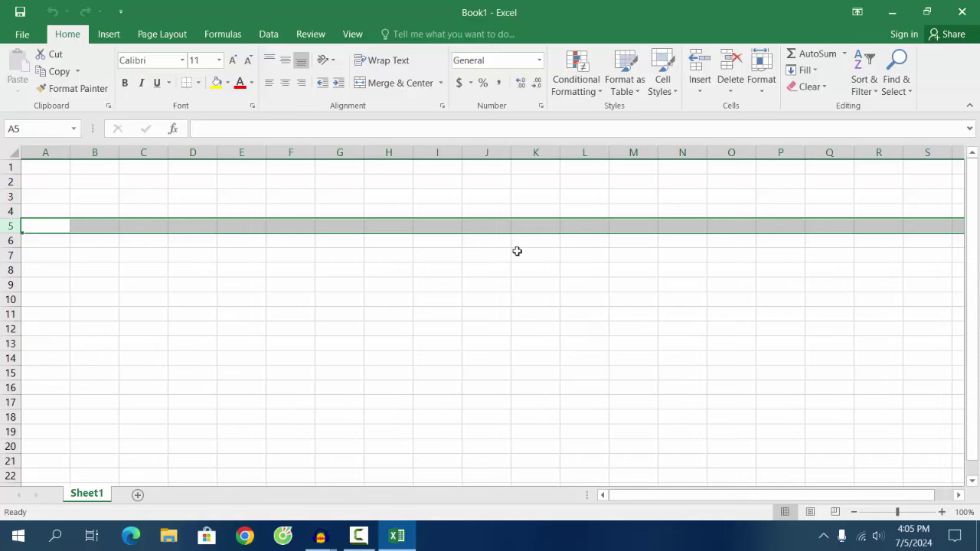
pyautogui.click(494, 199)
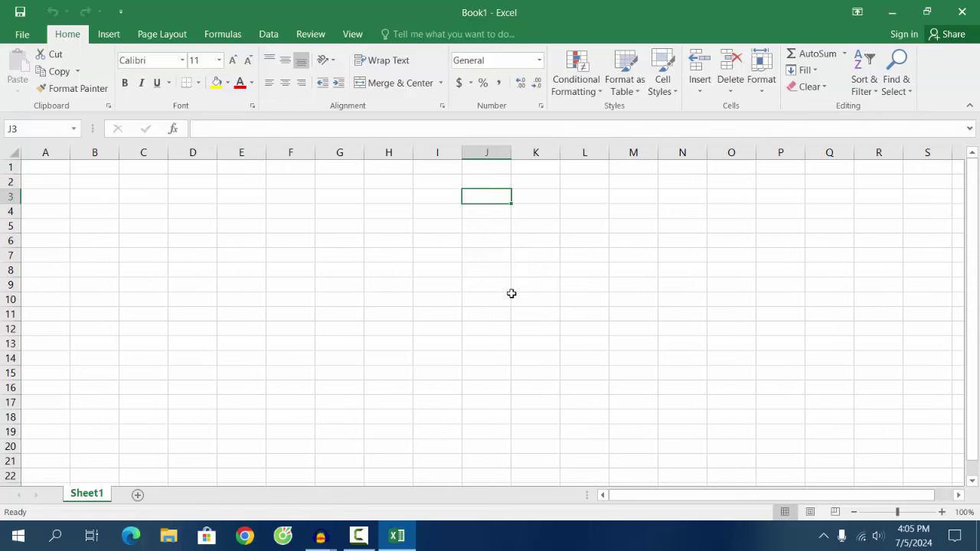
pyautogui.click(92, 211)
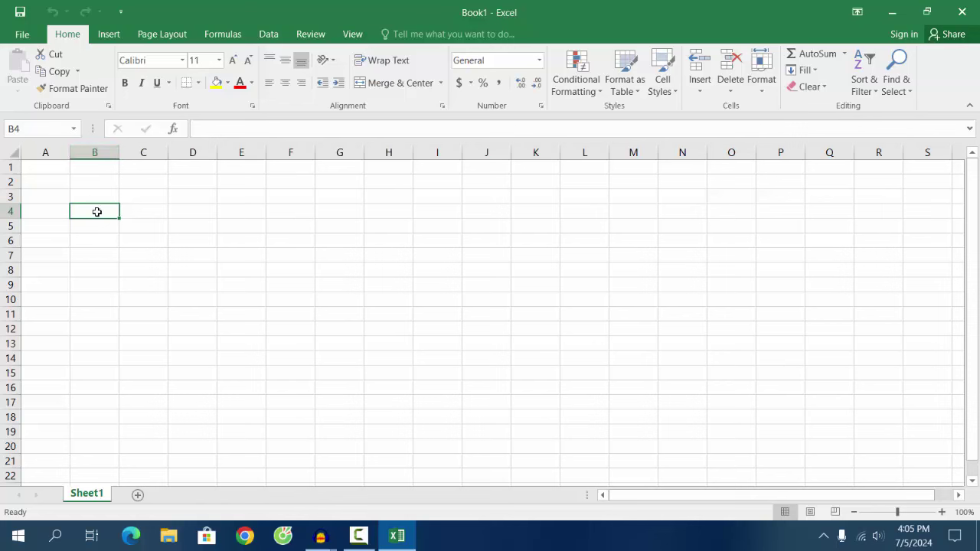
# Apply All Borders to the range B4:I15, then reselect cell B4
pyautogui.moveTo(98, 212); pyautogui.dragTo(434, 212)
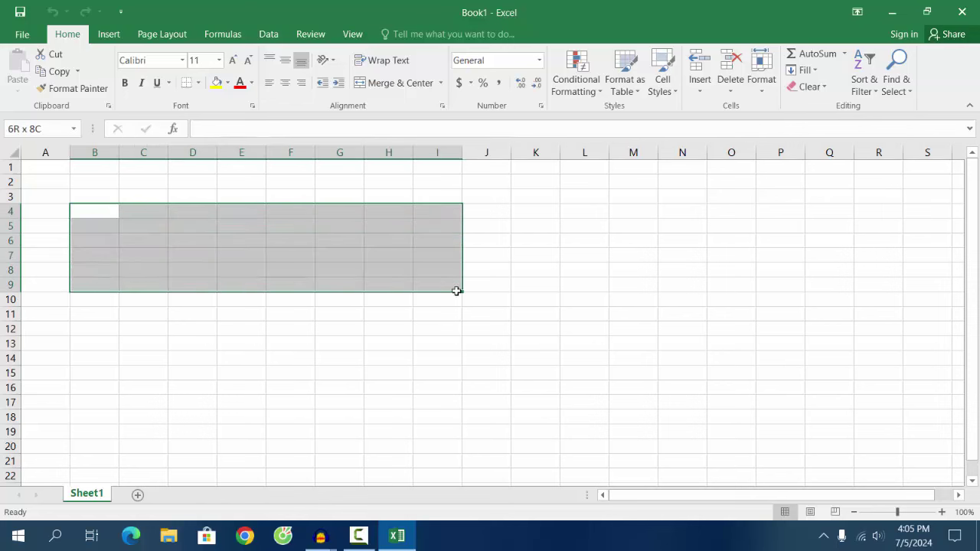
pyautogui.moveTo(436, 213); pyautogui.dragTo(460, 379)
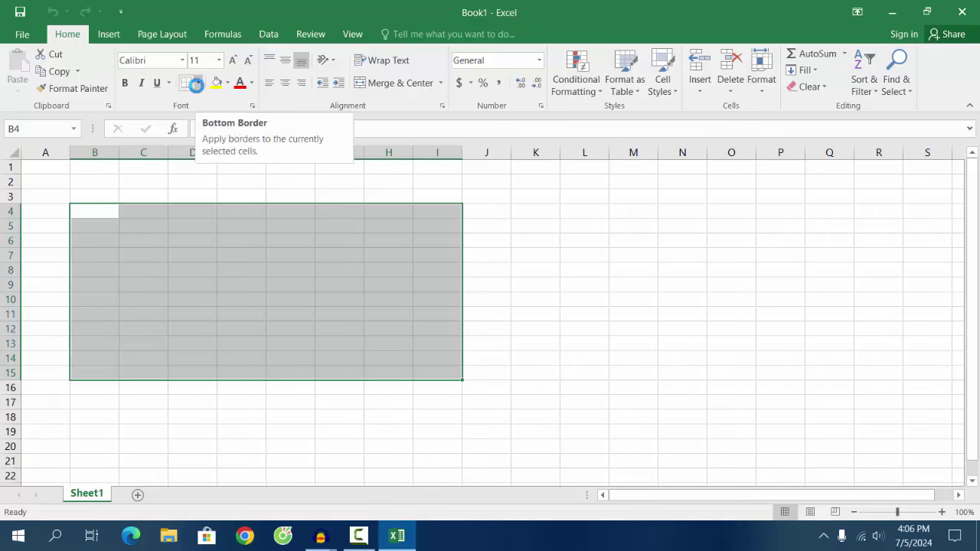
pyautogui.click(197, 83)
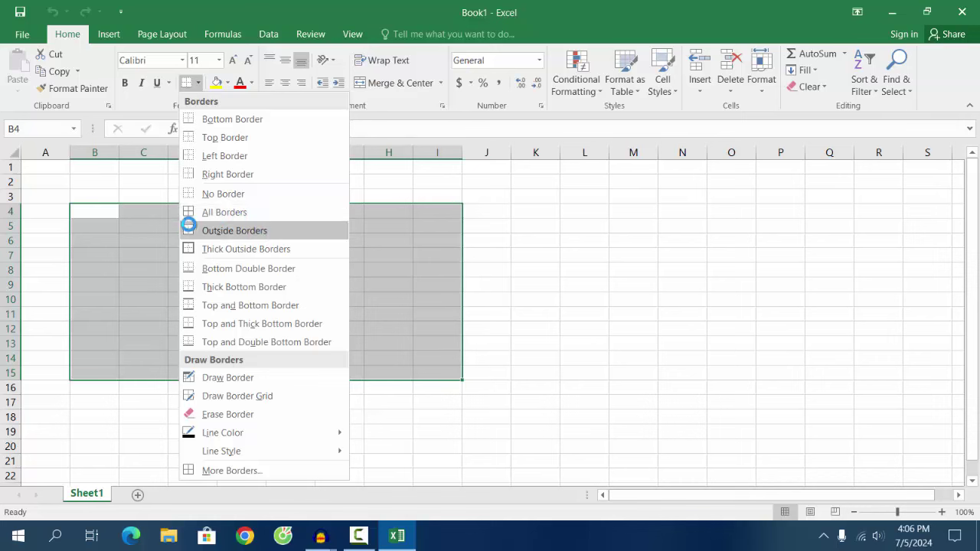
pyautogui.click(225, 213)
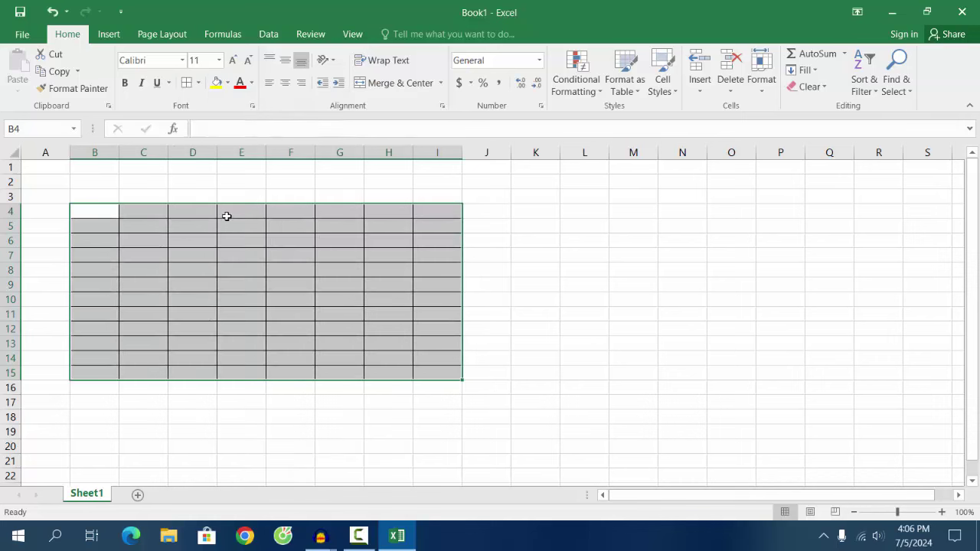
pyautogui.click(331, 297)
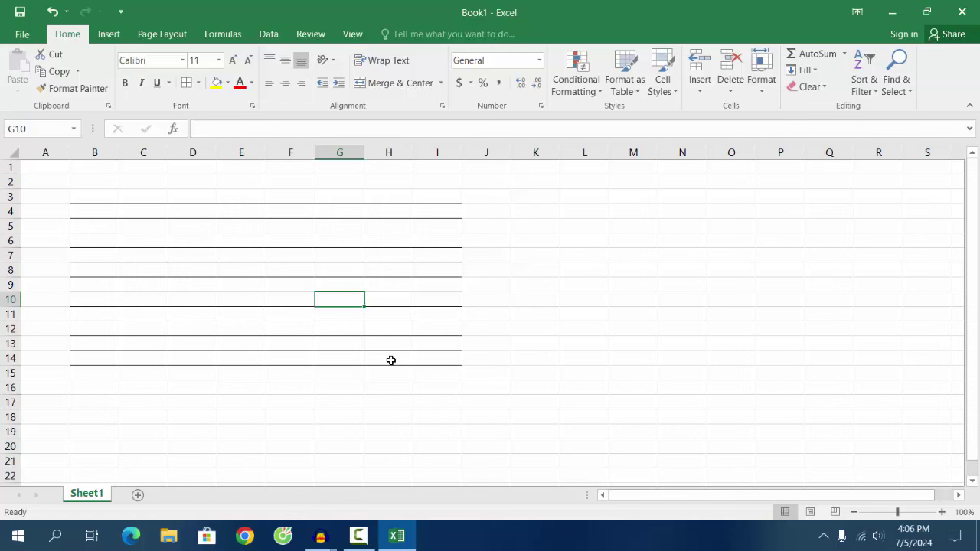
pyautogui.click(95, 209)
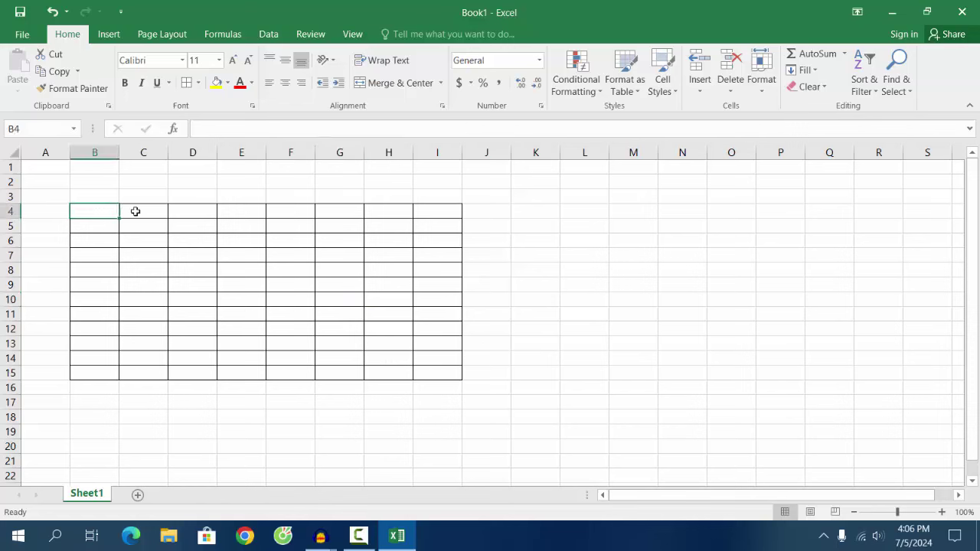
# Enter the headings STT in B4 and Họ và tên in C4
pyautogui.click(161, 212)
pyautogui.click(98, 212)
pyautogui.click(143, 217)
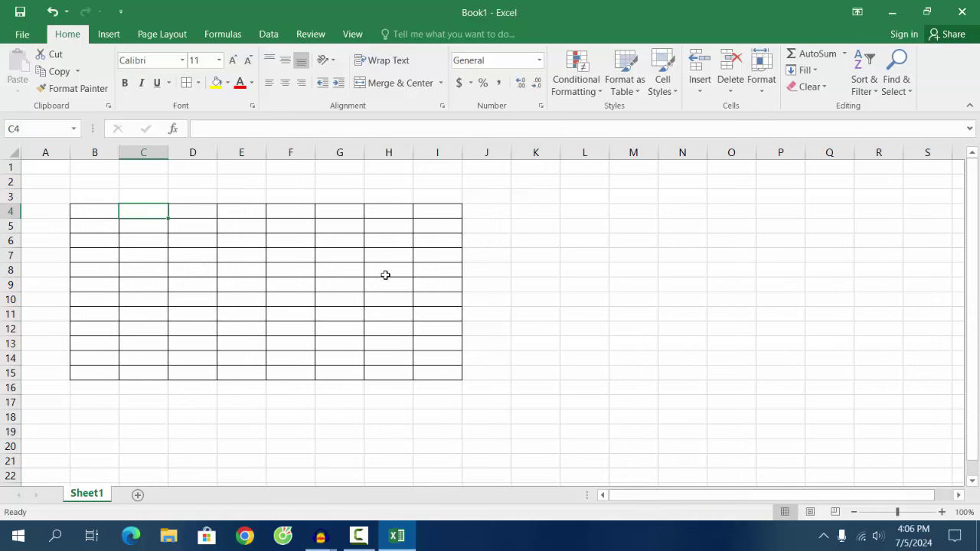
pyautogui.scroll(-1, 269, 244)
pyautogui.scroll(1, 268, 244)
pyautogui.click(91, 213)
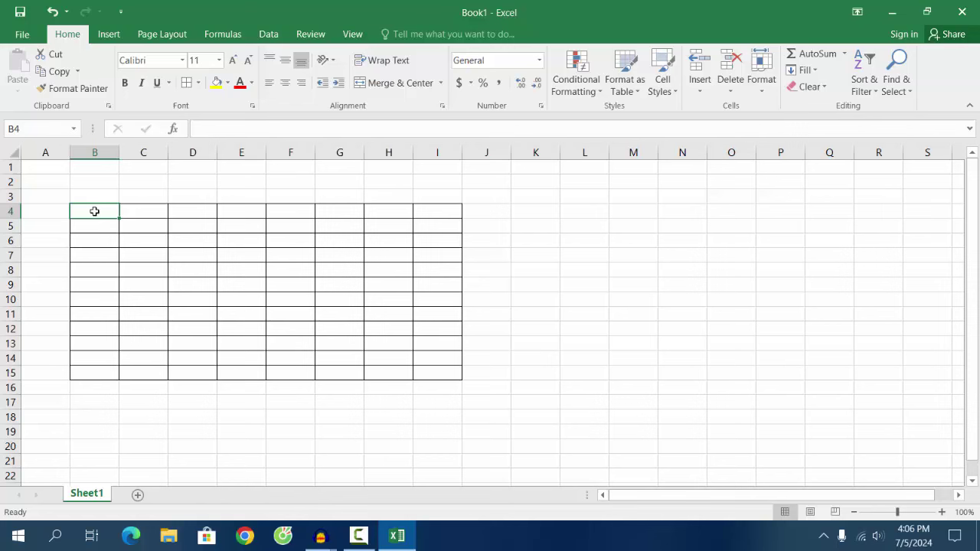
pyautogui.write('STT')
pyautogui.click(141, 209)
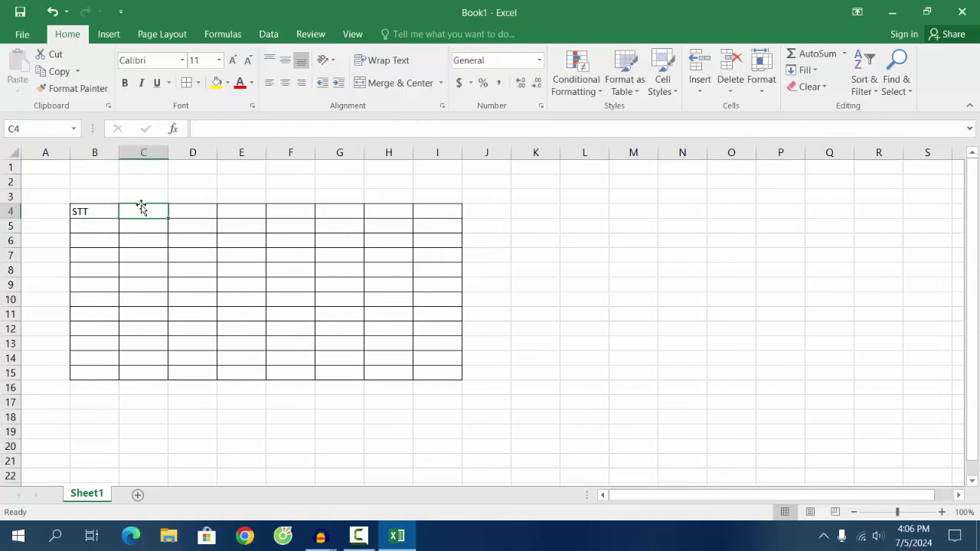
pyautogui.write('Họ tên')
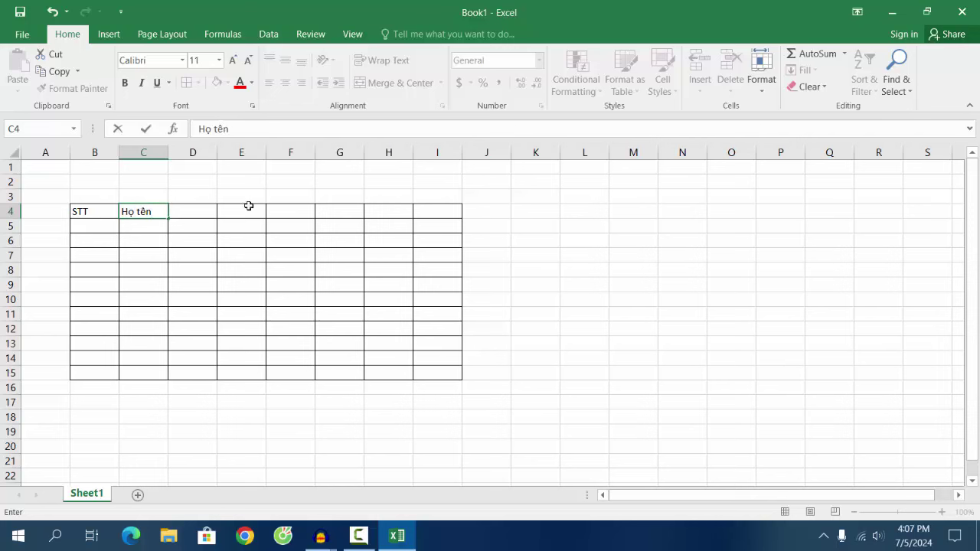
pyautogui.press('F2')
pyautogui.press('Left')
pyautogui.press('Left')
pyautogui.press('Left')
pyautogui.press('BackSpace')
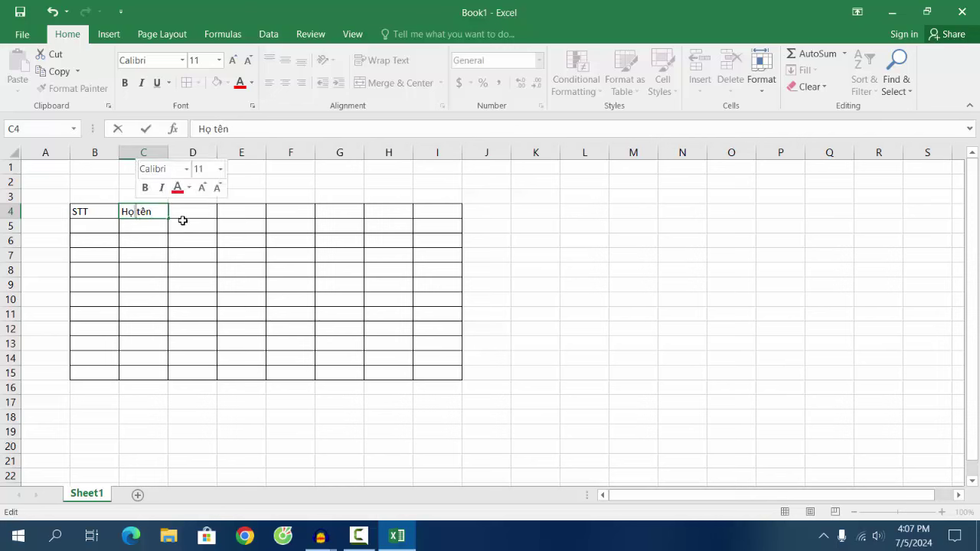
pyautogui.write('va')
pyautogui.click(186, 214)
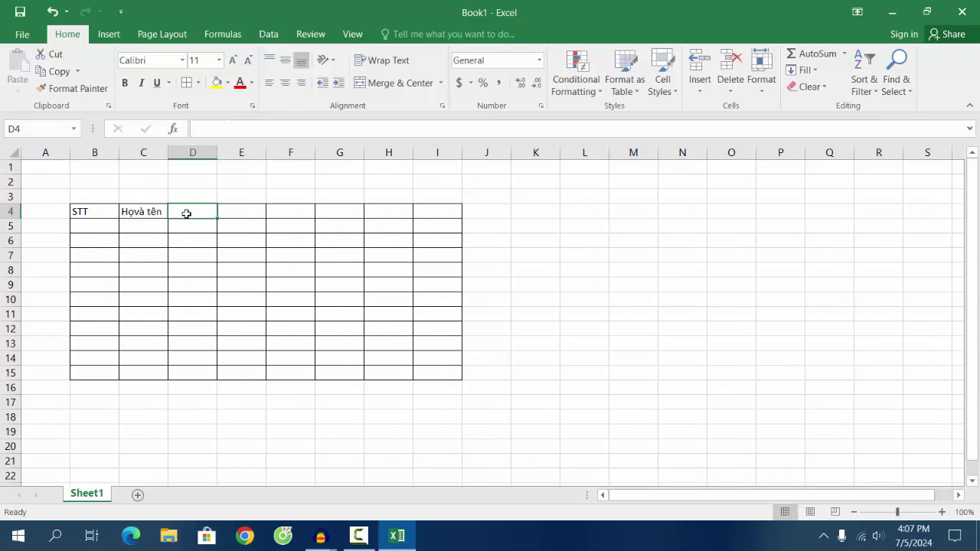
# Enter Nơi sinh in D4 and Ngày sinh in E4, fixing typos
pyautogui.write('no')
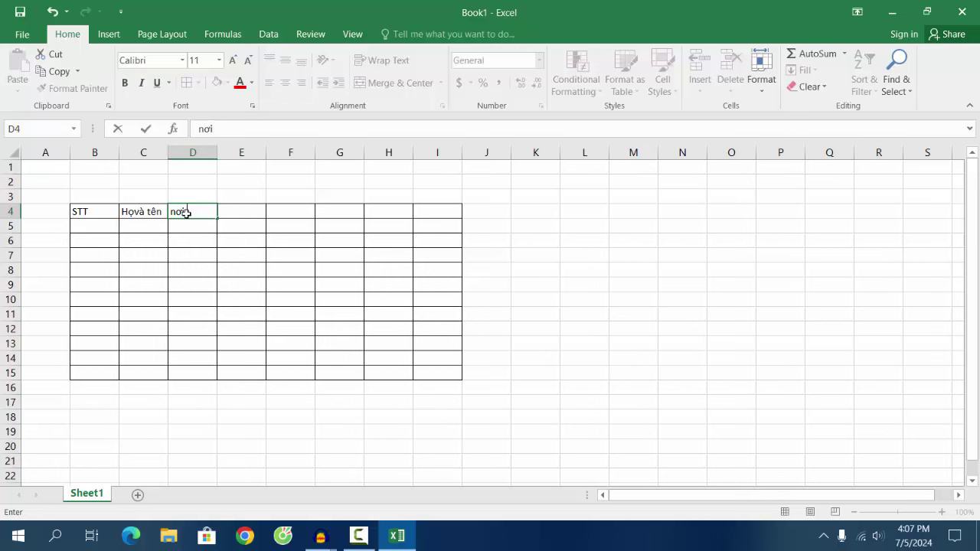
pyautogui.write('inh')
pyautogui.click(175, 211)
pyautogui.press('BackSpace')
pyautogui.write('N')
pyautogui.click(241, 215)
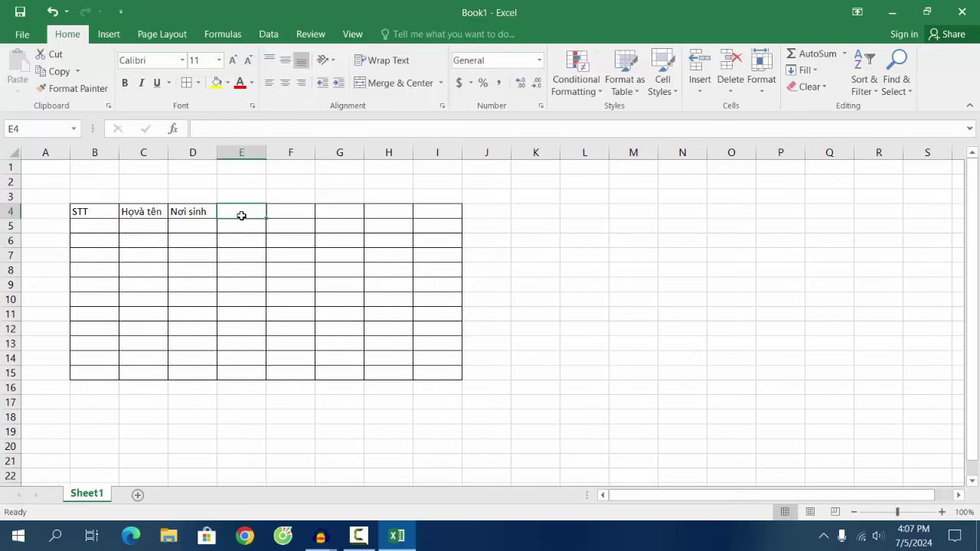
pyautogui.write('ngy')
pyautogui.press('BackSpace')
pyautogui.press('BackSpace')
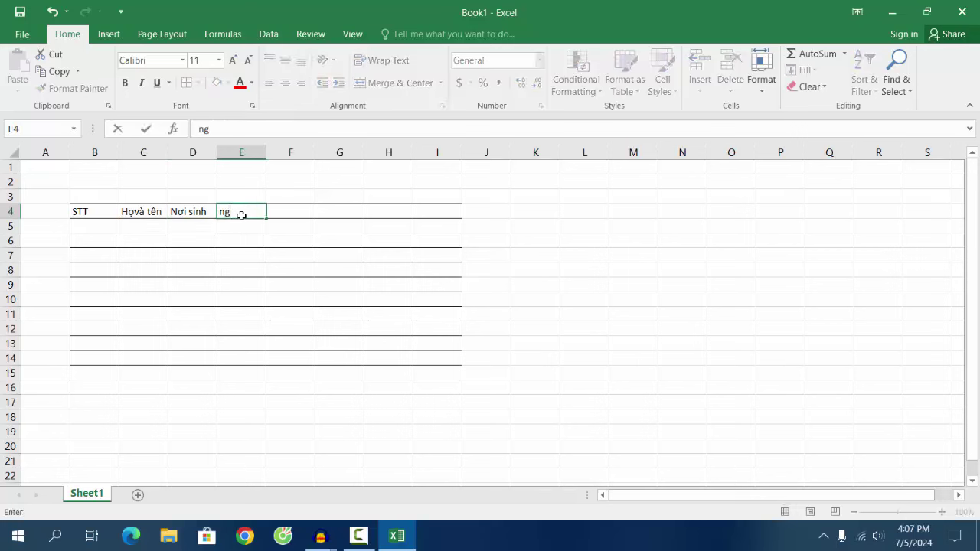
pyautogui.press('BackSpace')
pyautogui.press('BackSpace')
pyautogui.write('Nga')
pyautogui.write('inh')
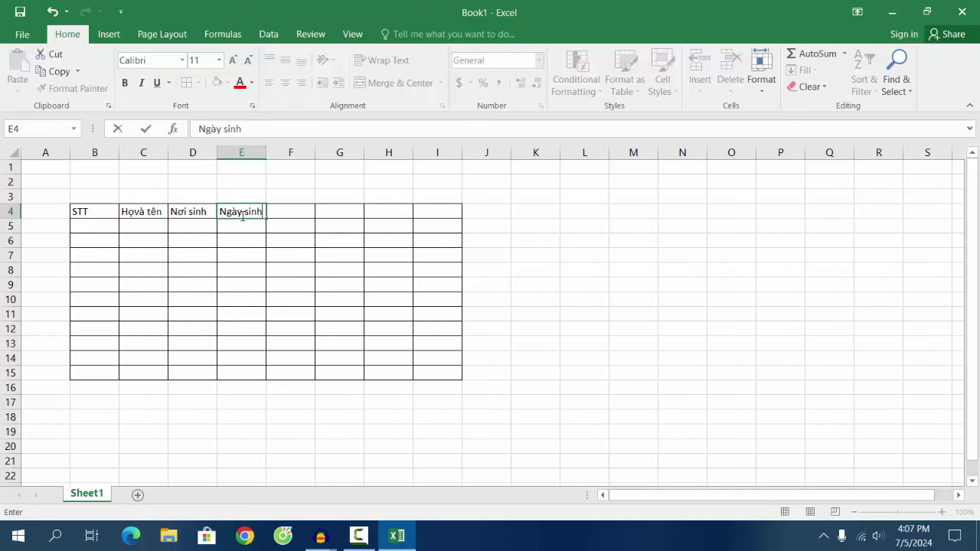
pyautogui.click(297, 216)
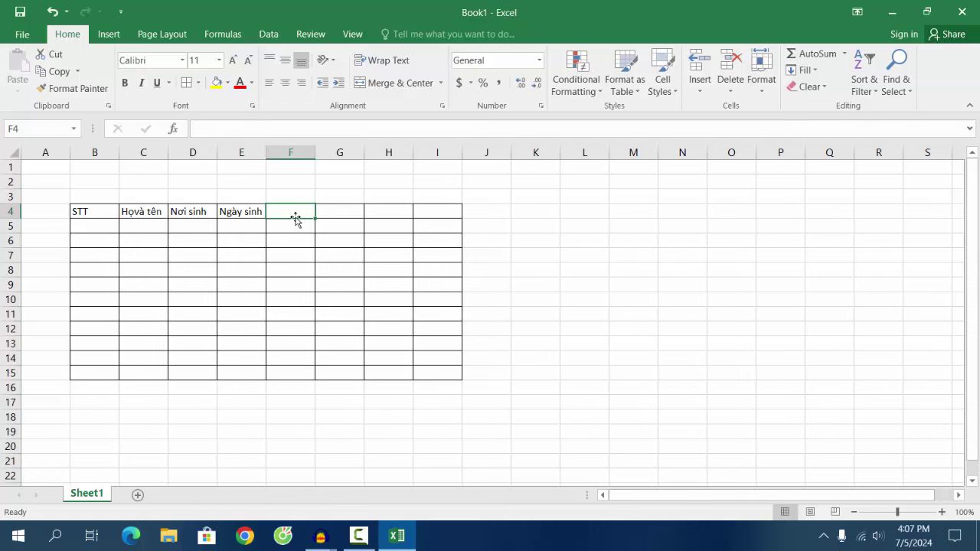
# Enter Đăng ký dự thi in F4, removing the stray CCTH ending
pyautogui.write('Đ')
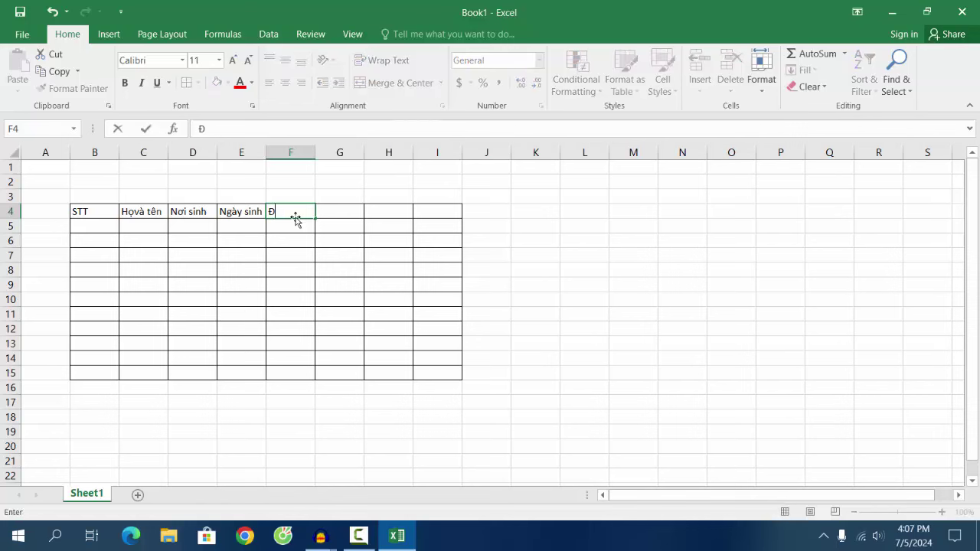
pyautogui.write('ăng')
pyautogui.write(' k')
pyautogui.write('ý dự')
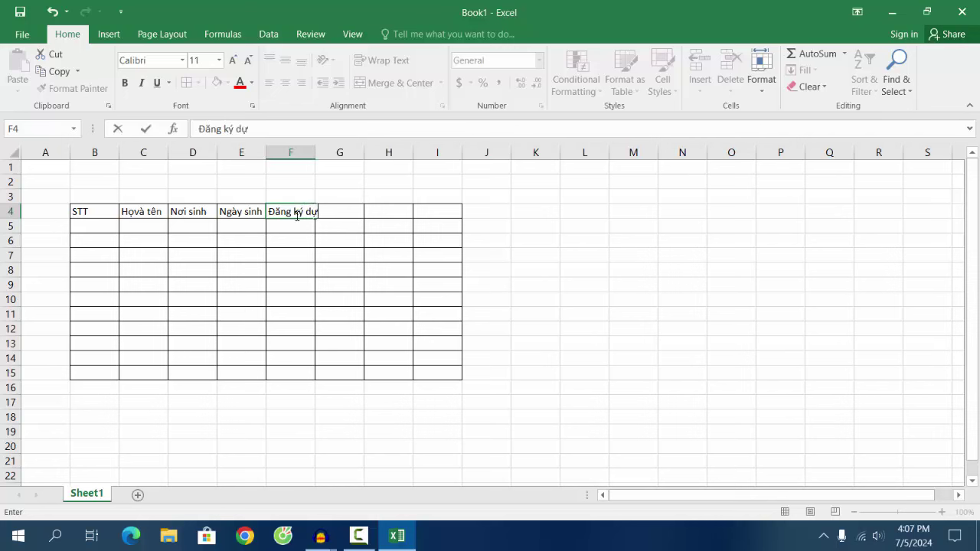
pyautogui.write(' th')
pyautogui.write('i acc')
pyautogui.write('ou')
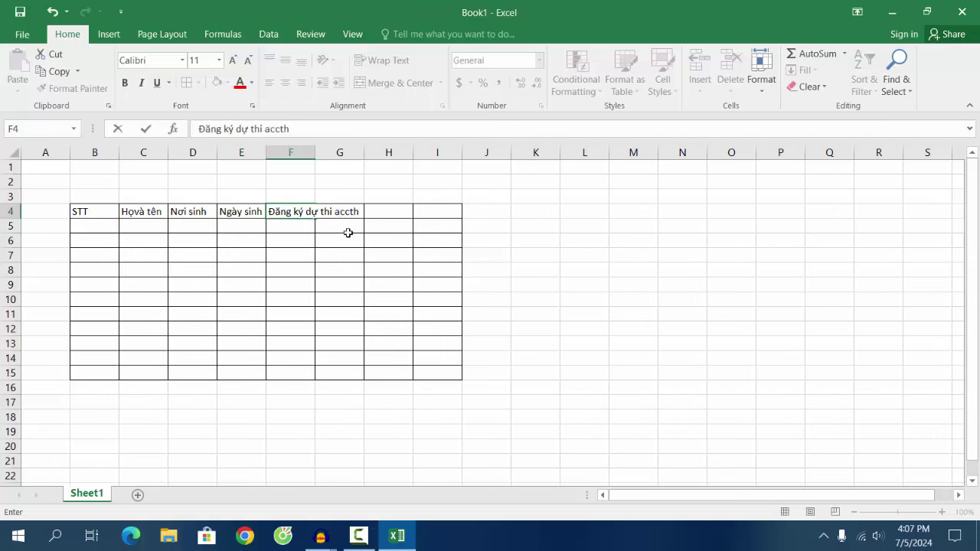
pyautogui.press('BackSpace')
pyautogui.press('BackSpace')
pyautogui.press('BackSpace')
pyautogui.press('BackSpace')
pyautogui.press('BackSpace')
pyautogui.write('CCTH')
pyautogui.click(299, 231)
pyautogui.click(339, 226)
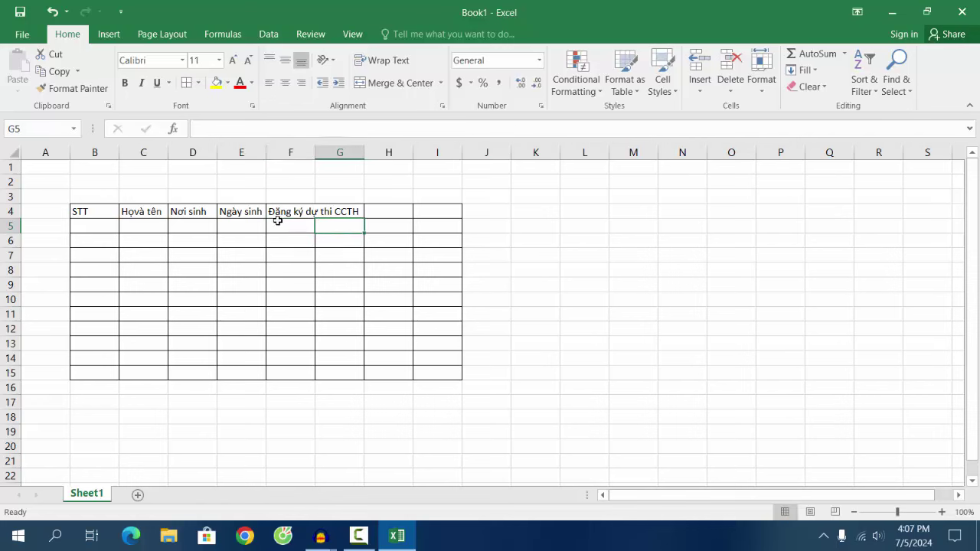
pyautogui.click(312, 214)
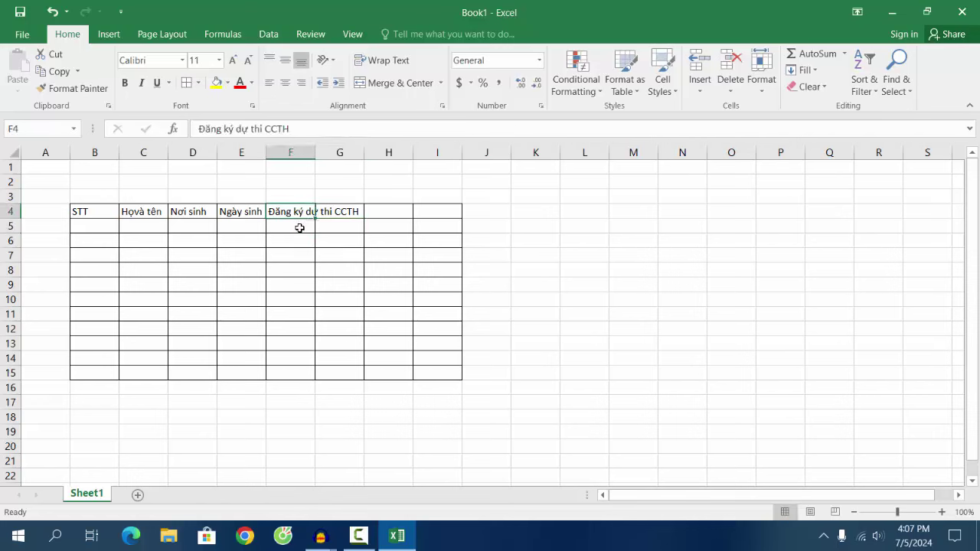
pyautogui.doubleClick(306, 212)
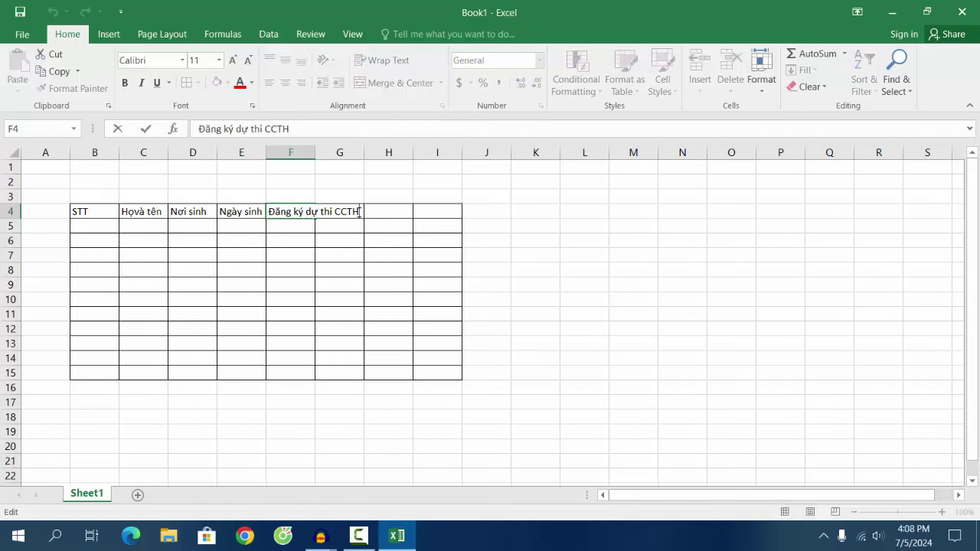
pyautogui.press('BackSpace')
pyautogui.press('BackSpace')
pyautogui.press('BackSpace')
pyautogui.press('BackSpace')
pyautogui.write('i')
# Widen column F and wrap Đăng ký dự thi onto two lines in a taller row 4
pyautogui.click(292, 151)
pyautogui.click(338, 153)
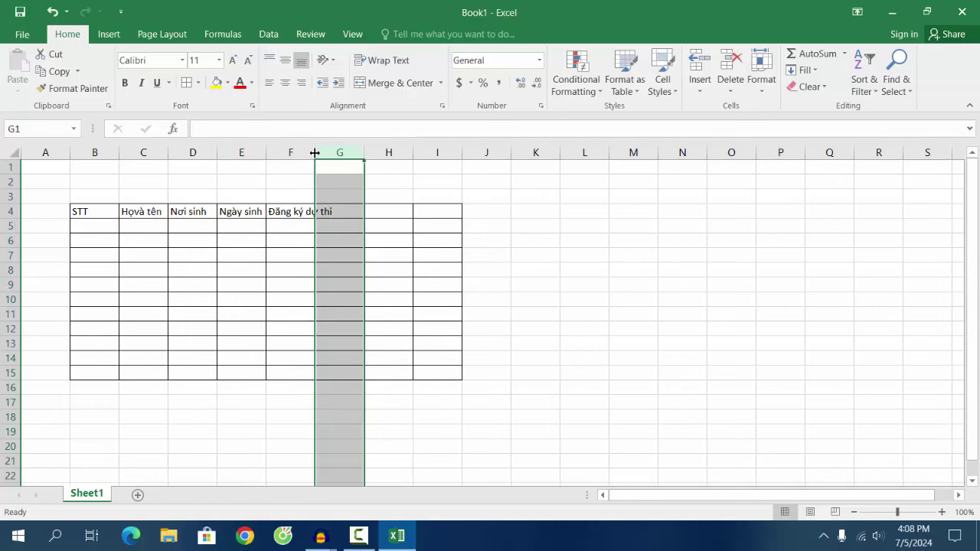
pyautogui.moveTo(315, 153); pyautogui.dragTo(338, 153)
pyautogui.click(279, 212)
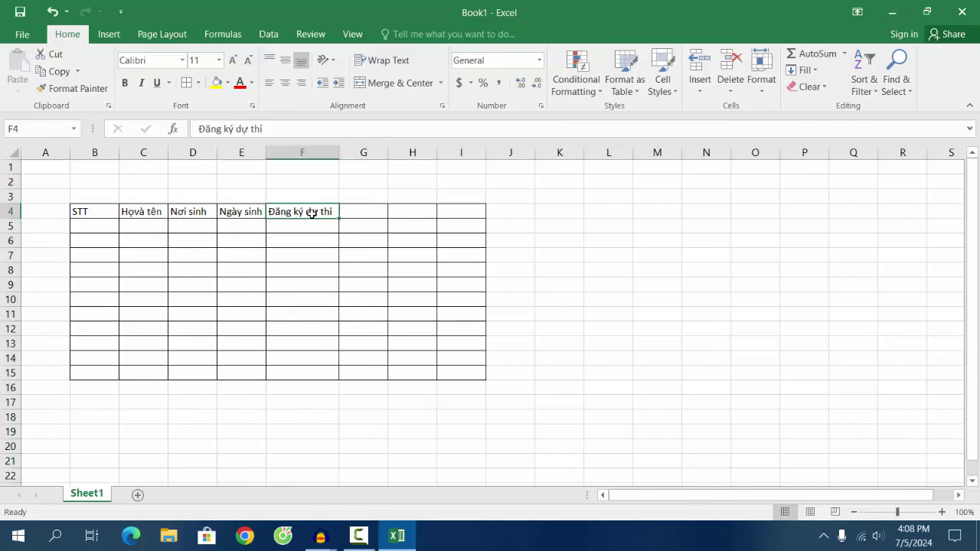
pyautogui.moveTo(339, 153); pyautogui.dragTo(345, 155)
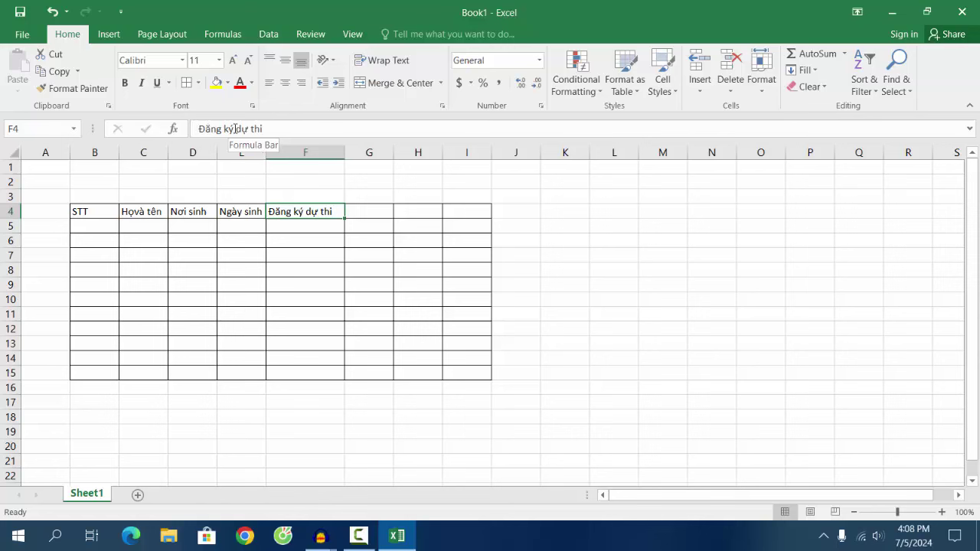
pyautogui.click(234, 129)
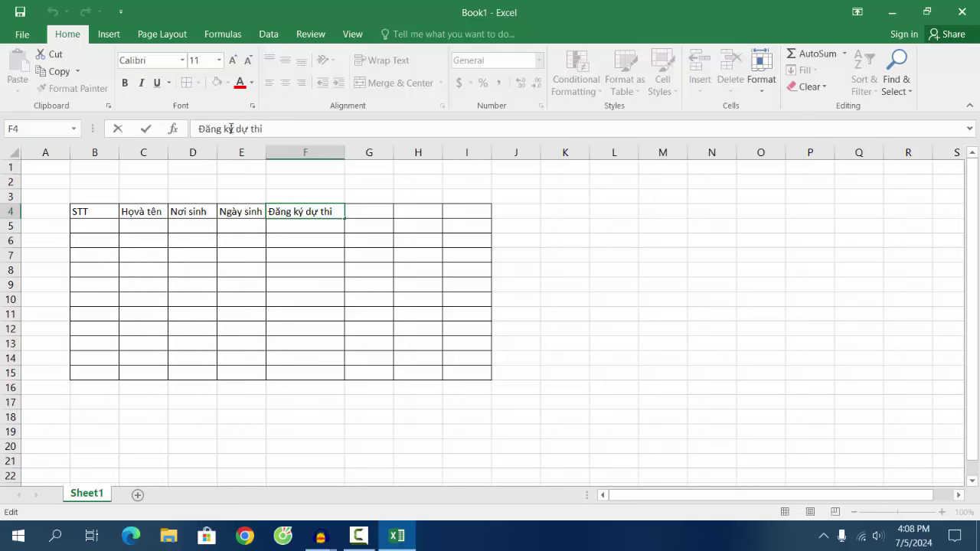
pyautogui.press('BackSpace')
pyautogui.press('BackSpace')
pyautogui.press('BackSpace')
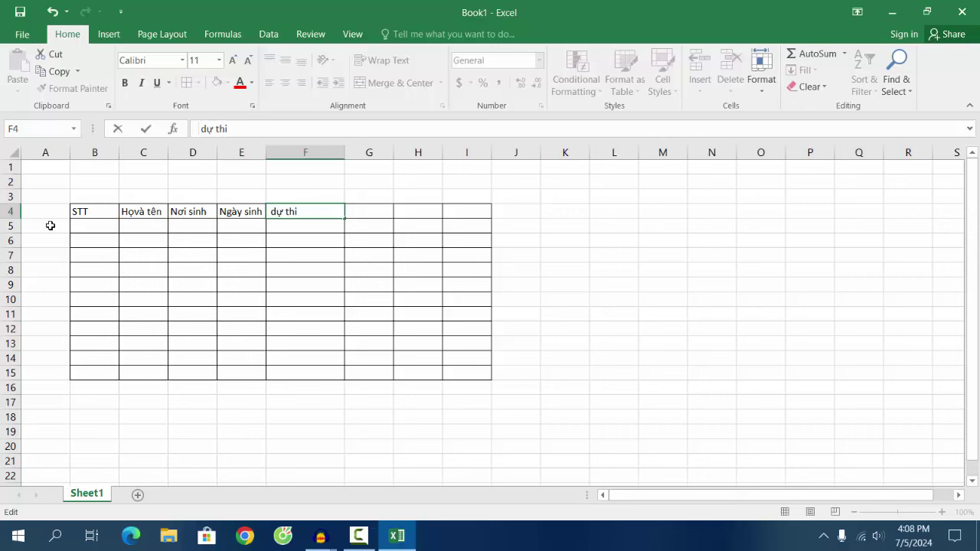
pyautogui.moveTo(12, 218); pyautogui.dragTo(12, 232)
pyautogui.click(11, 227)
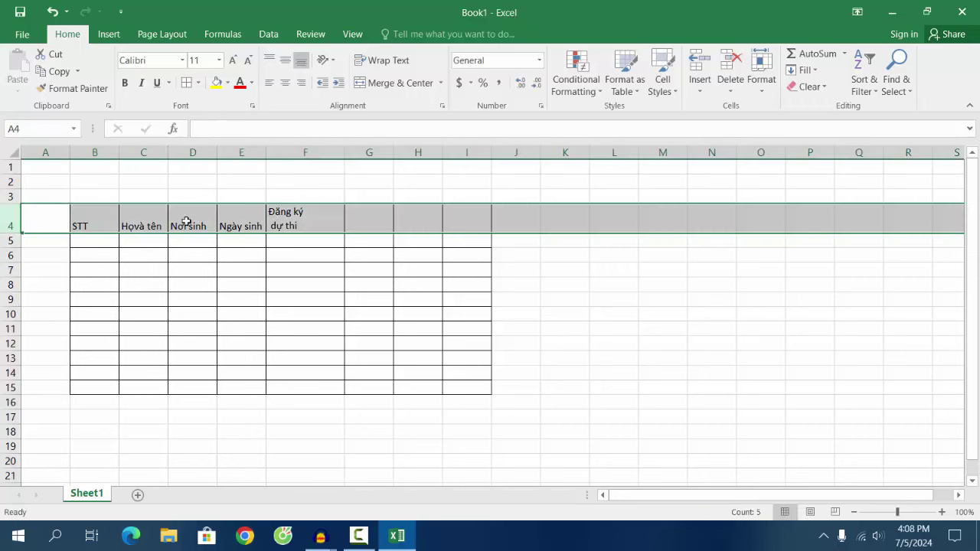
pyautogui.click(312, 222)
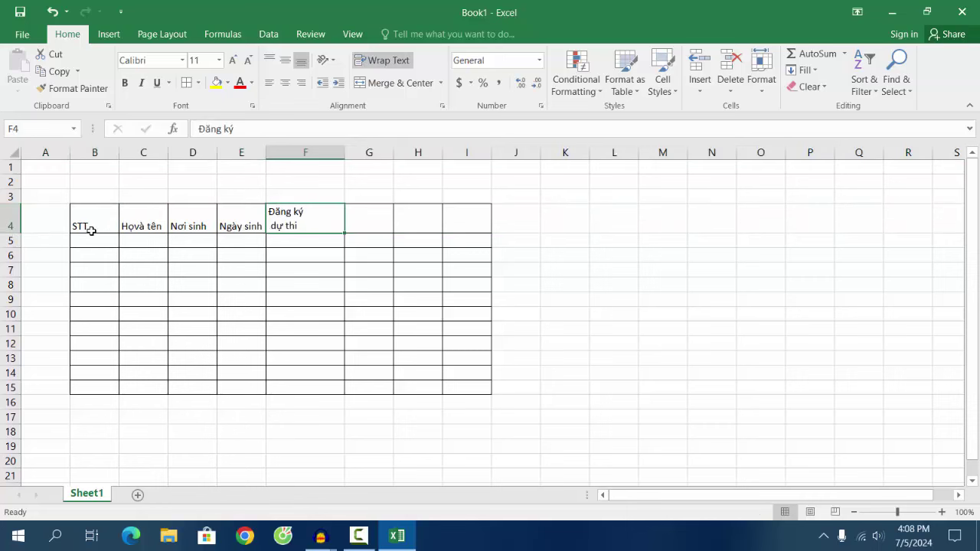
# Enter the heading Ghi chú in G4
pyautogui.click(369, 215)
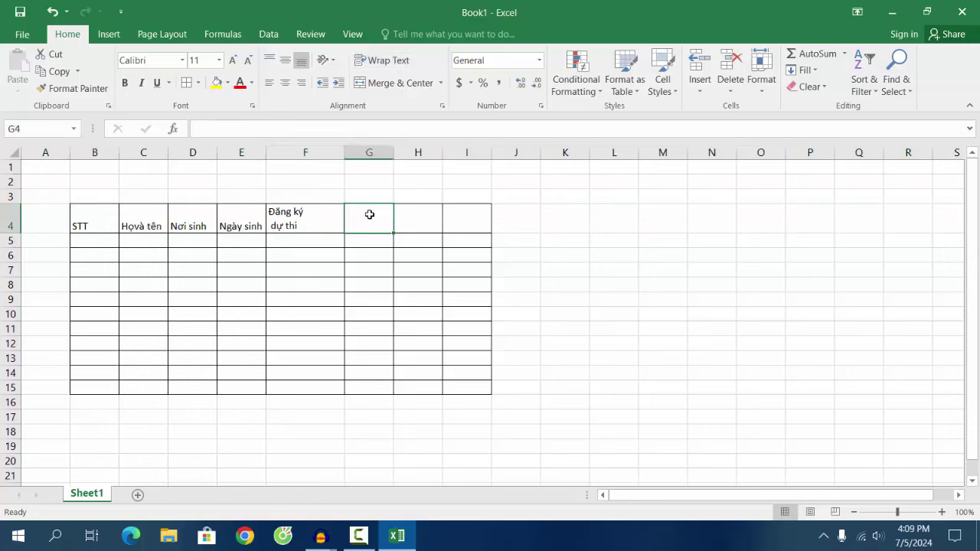
pyautogui.write('Ghi ')
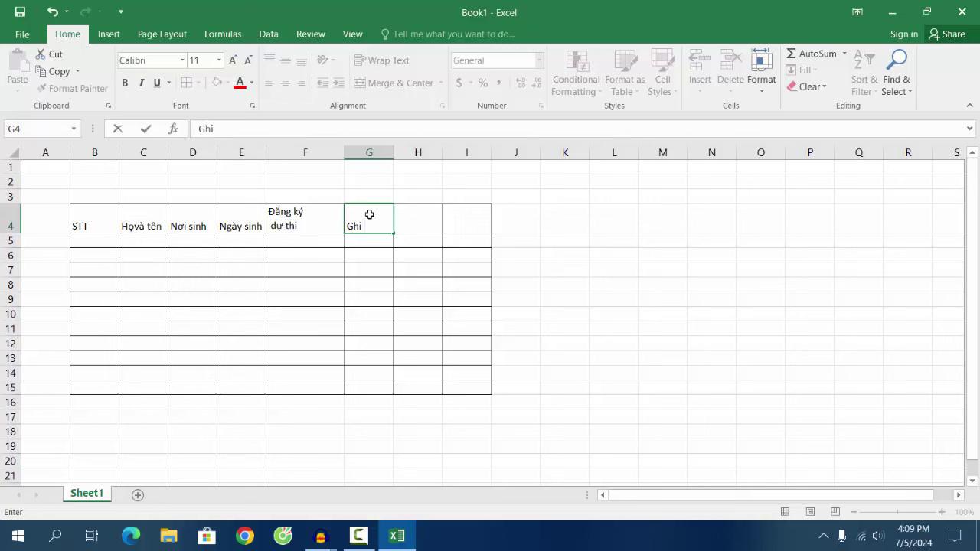
pyautogui.write('chu')
pyautogui.click(310, 224)
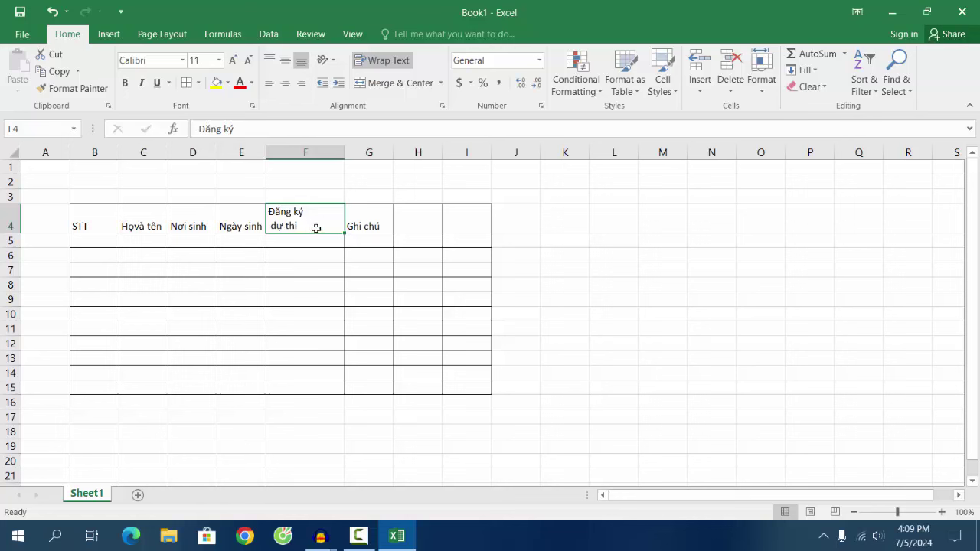
pyautogui.click(427, 225)
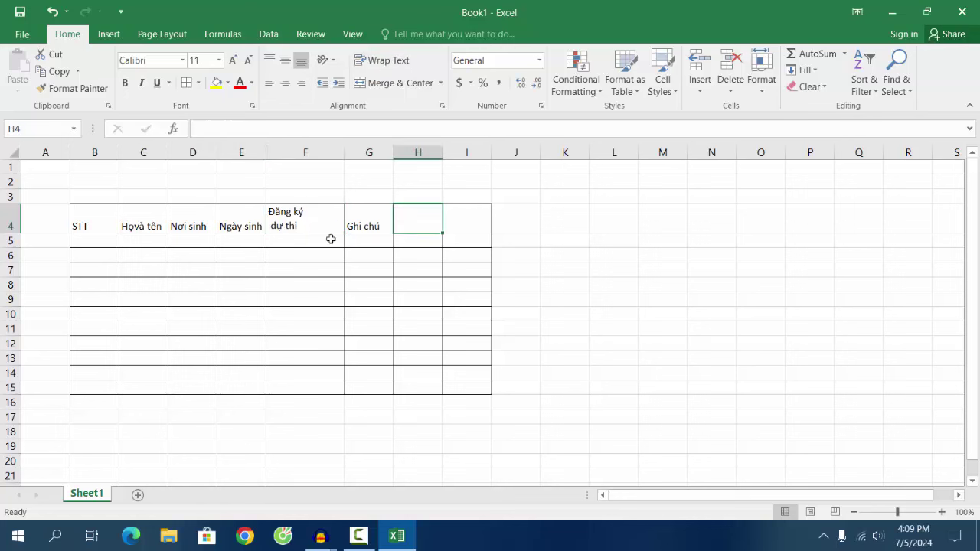
pyautogui.click(95, 243)
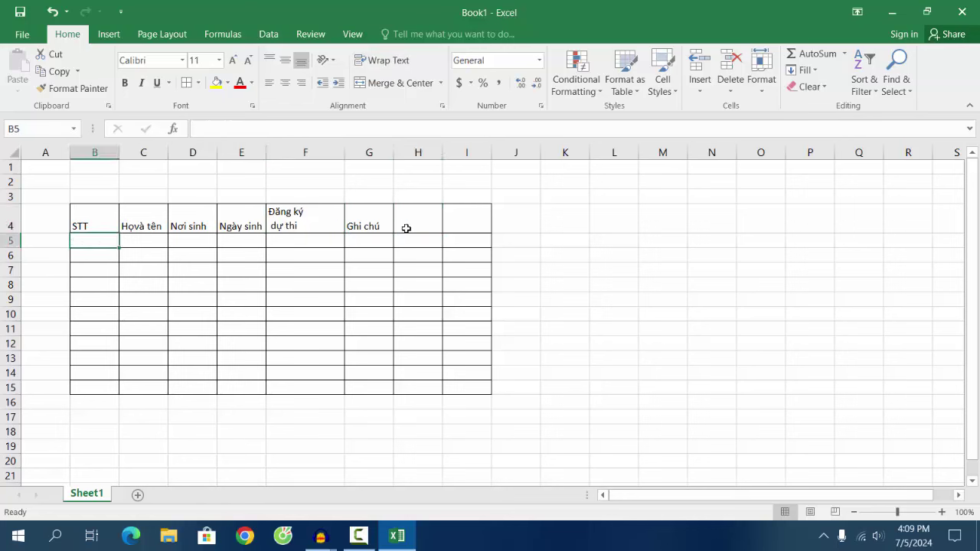
# Centre the header labels in B4:G4 horizontally
pyautogui.moveTo(86, 223); pyautogui.dragTo(366, 224)
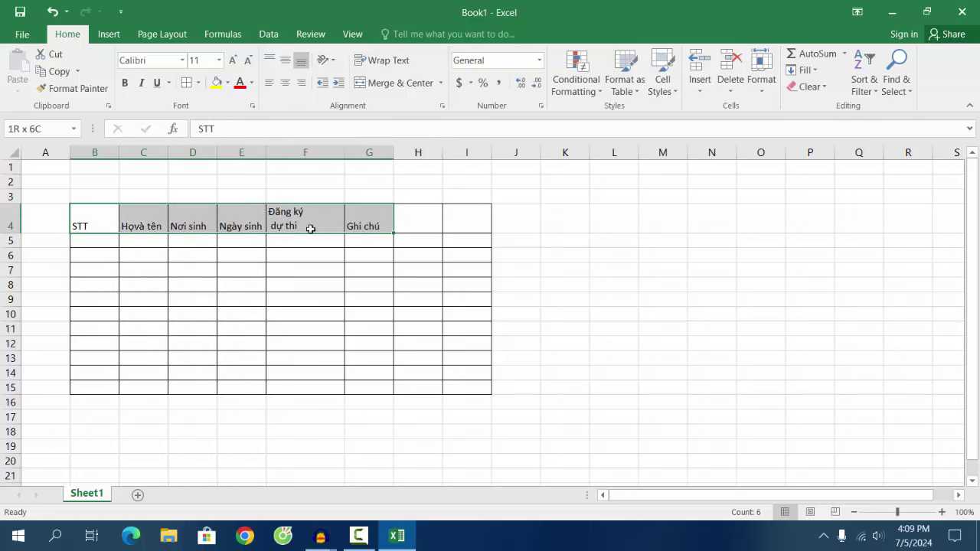
pyautogui.click(285, 83)
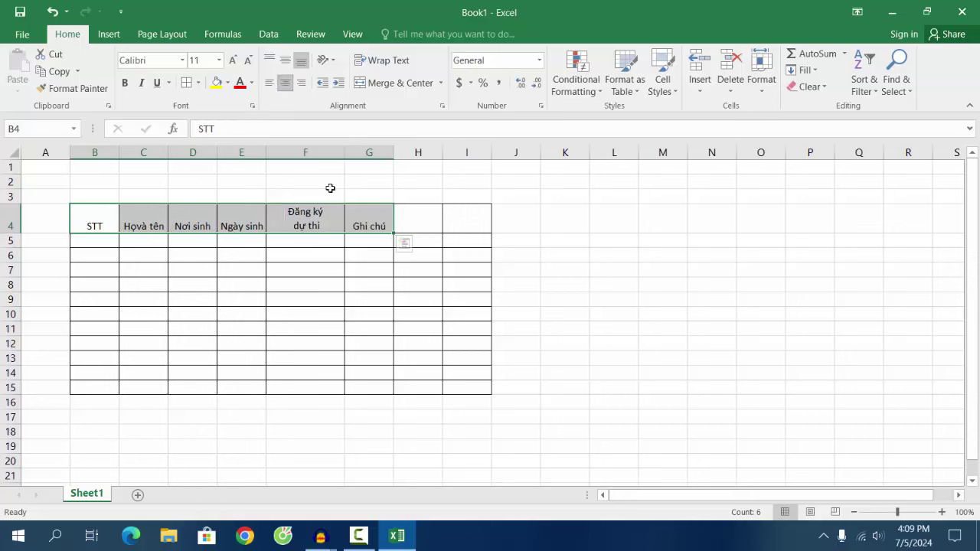
pyautogui.click(383, 221)
# Adjust the height of row 3 between the title row and the table header
pyautogui.moveTo(427, 299); pyautogui.dragTo(427, 285)
pyautogui.scroll(-1, 453, 292)
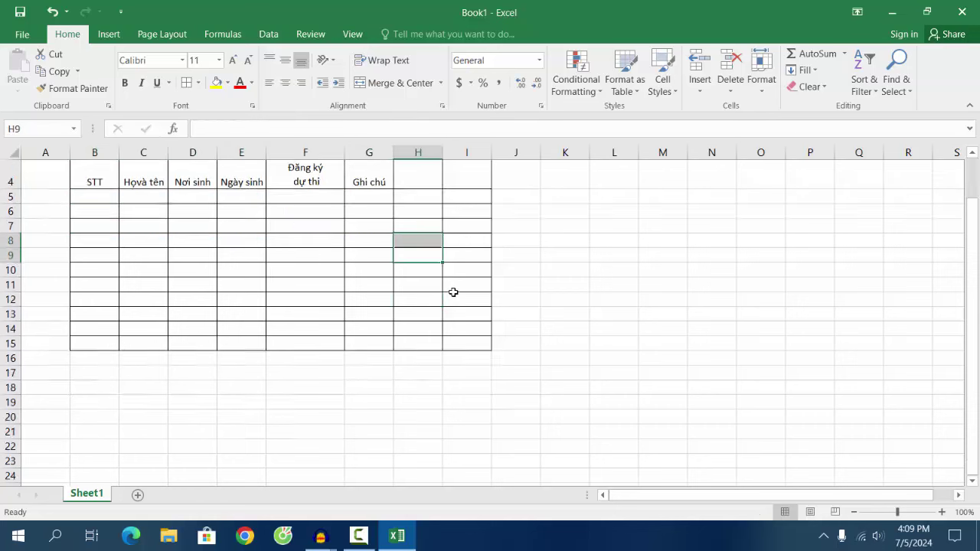
pyautogui.scroll(1, 453, 292)
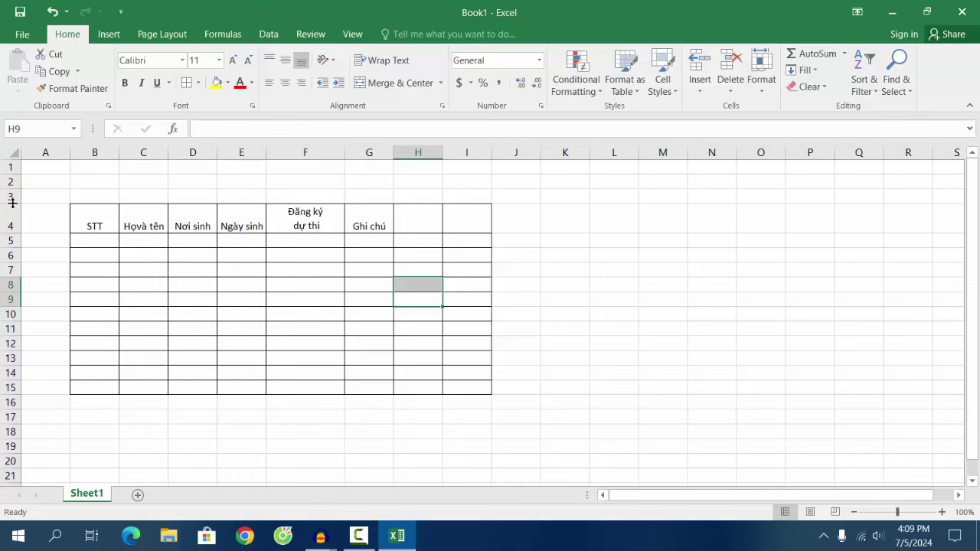
pyautogui.moveTo(12, 203); pyautogui.dragTo(12, 218)
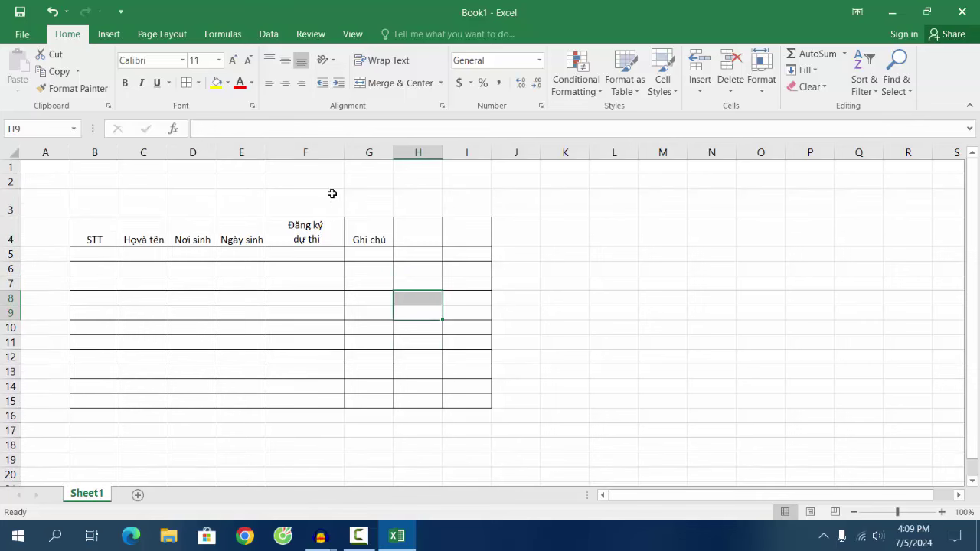
pyautogui.moveTo(13, 217); pyautogui.dragTo(12, 211)
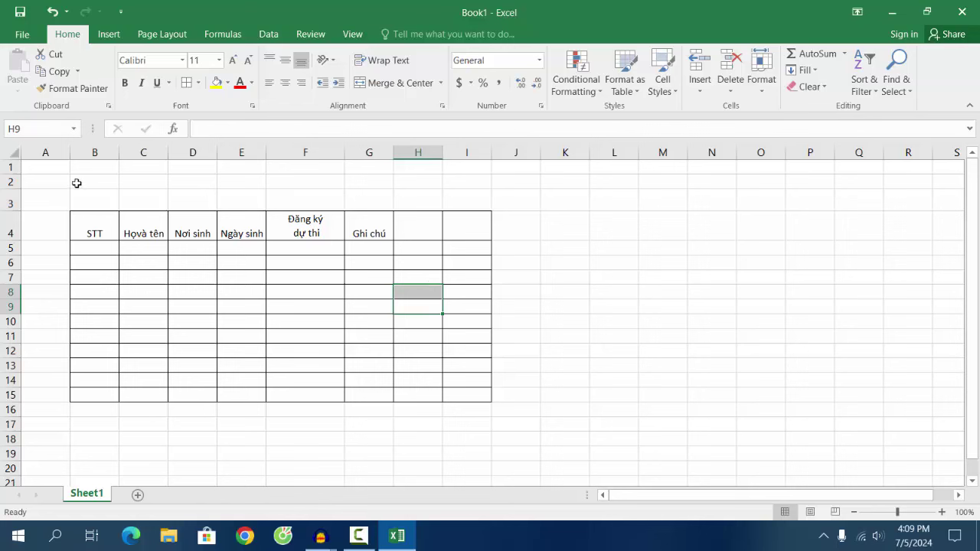
pyautogui.click(77, 183)
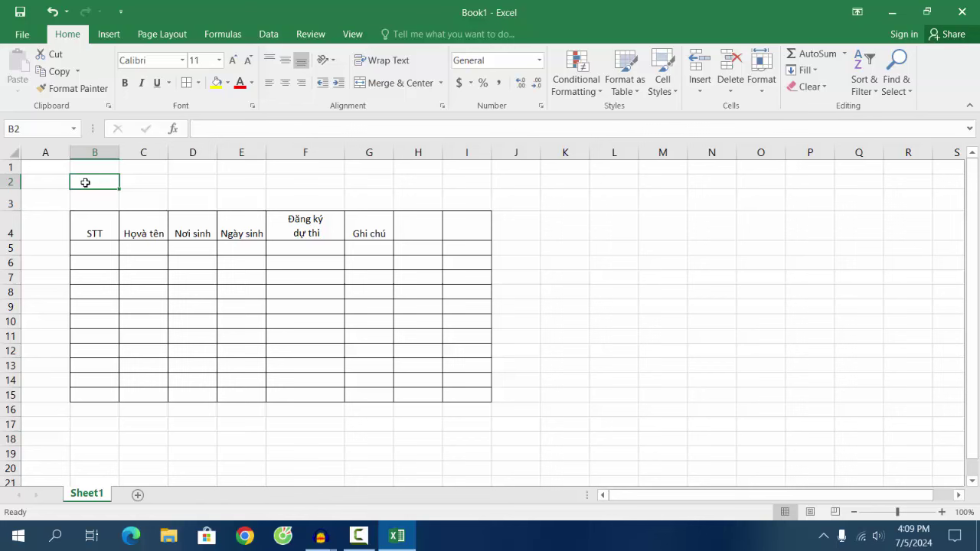
# Merge and centre B2:I2 and enter the title DANH SÁCH ĐĂNG KÝ THI
pyautogui.moveTo(91, 181); pyautogui.dragTo(214, 182)
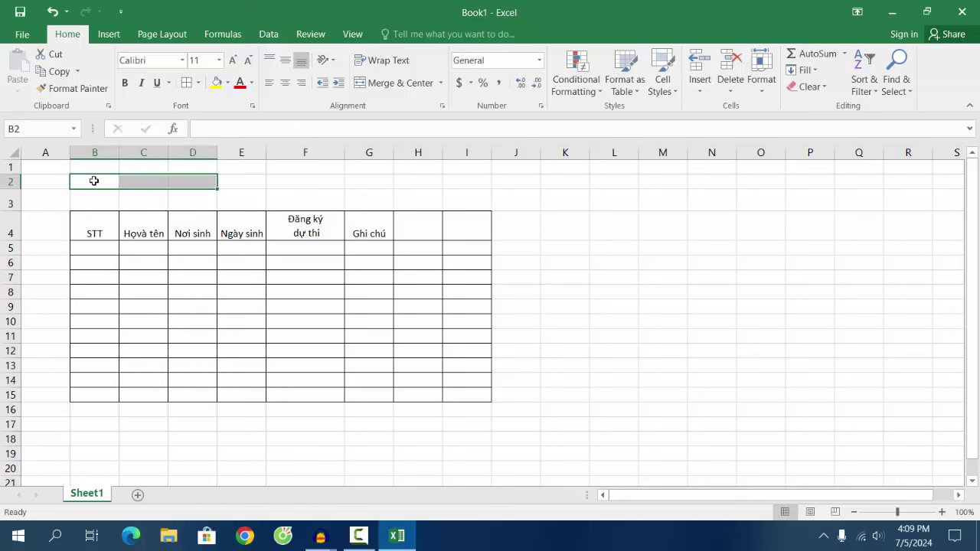
pyautogui.moveTo(93, 180); pyautogui.dragTo(202, 182)
pyautogui.moveTo(202, 182); pyautogui.dragTo(456, 182)
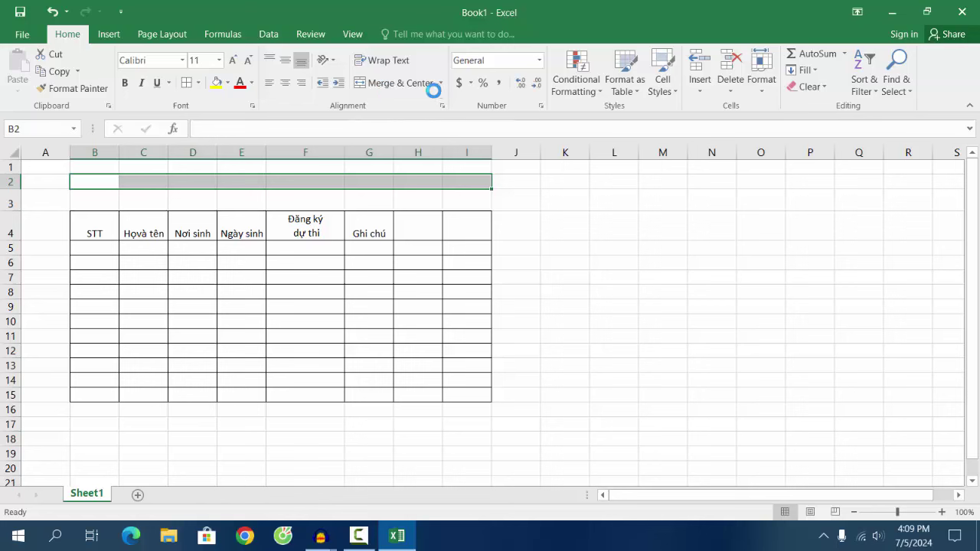
pyautogui.click(401, 85)
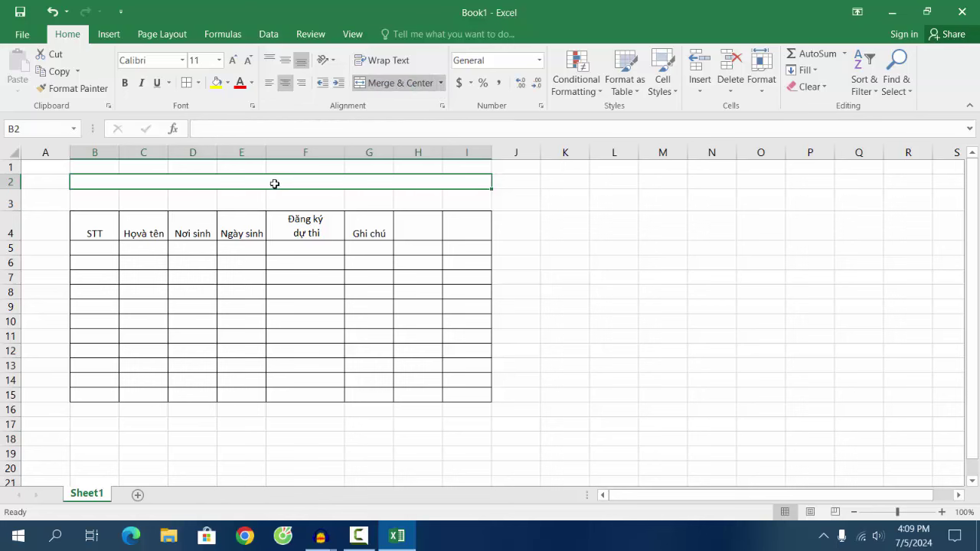
pyautogui.write('DANH')
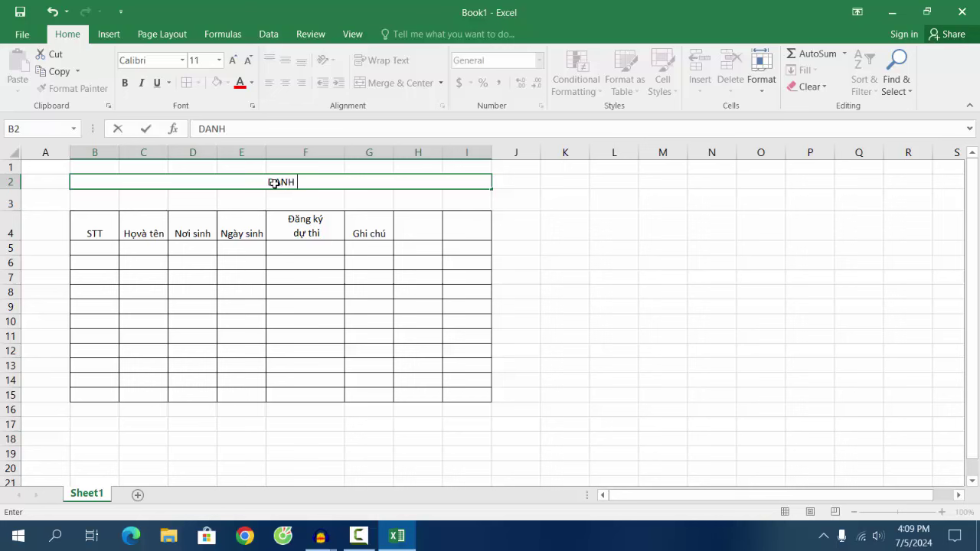
pyautogui.write('SA')
pyautogui.write('CH')
pyautogui.write('Đ')
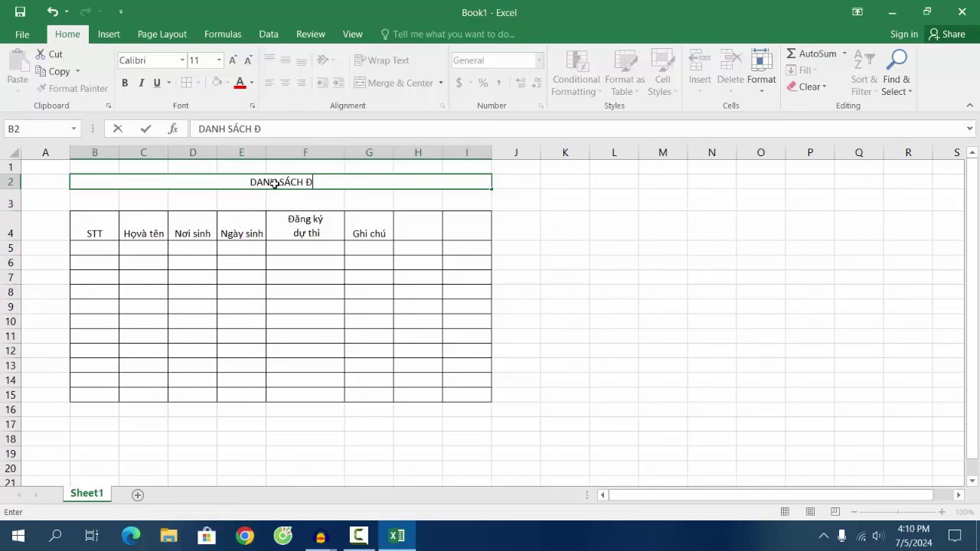
pyautogui.write('ĂNGK')
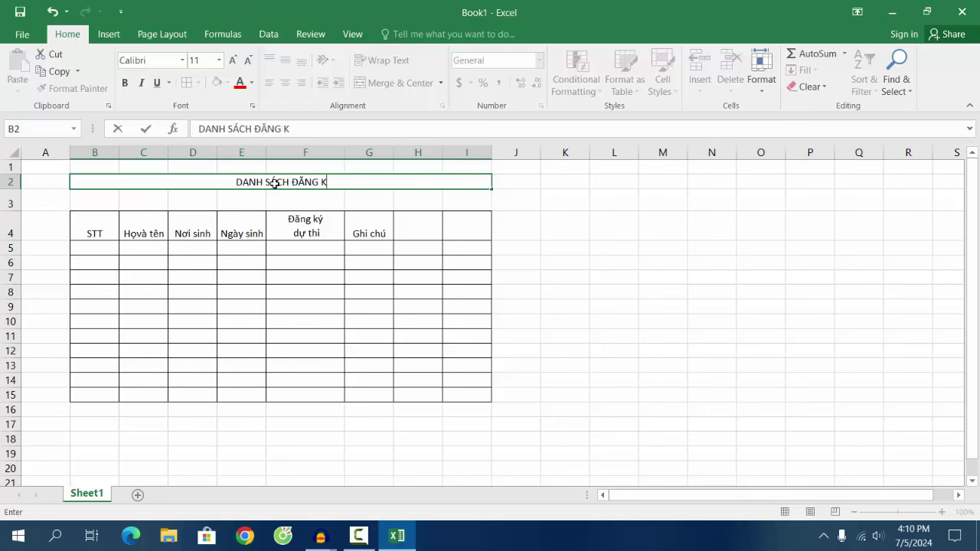
pyautogui.write('Y')
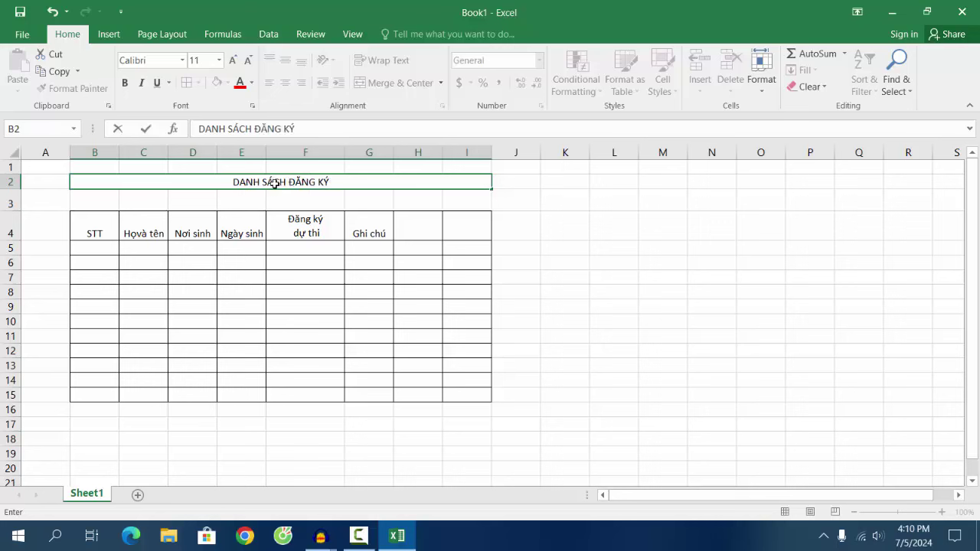
pyautogui.write('THI')
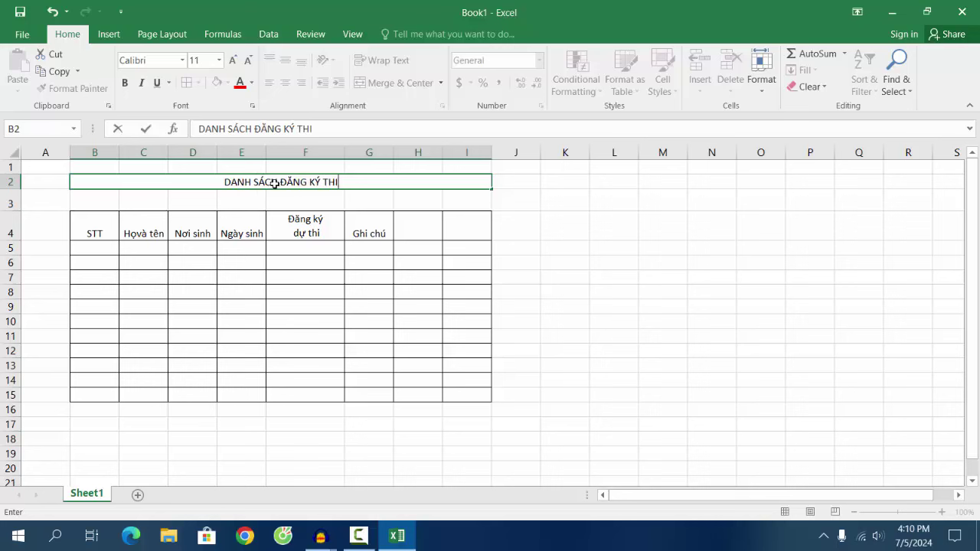
pyautogui.click(368, 187)
pyautogui.hotkey('ctrl', 'Return')
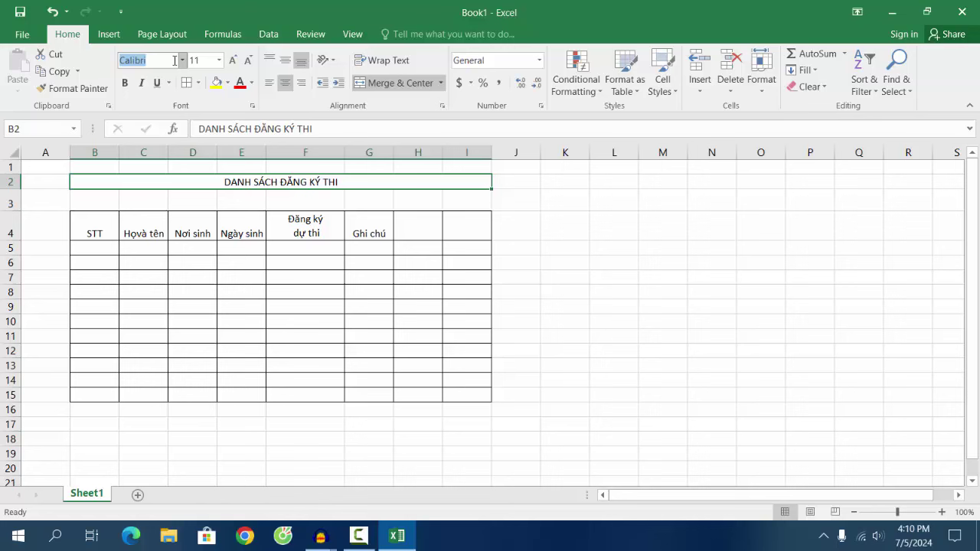
# Format the title as bold Times New Roman, size 14
pyautogui.write('Ti')
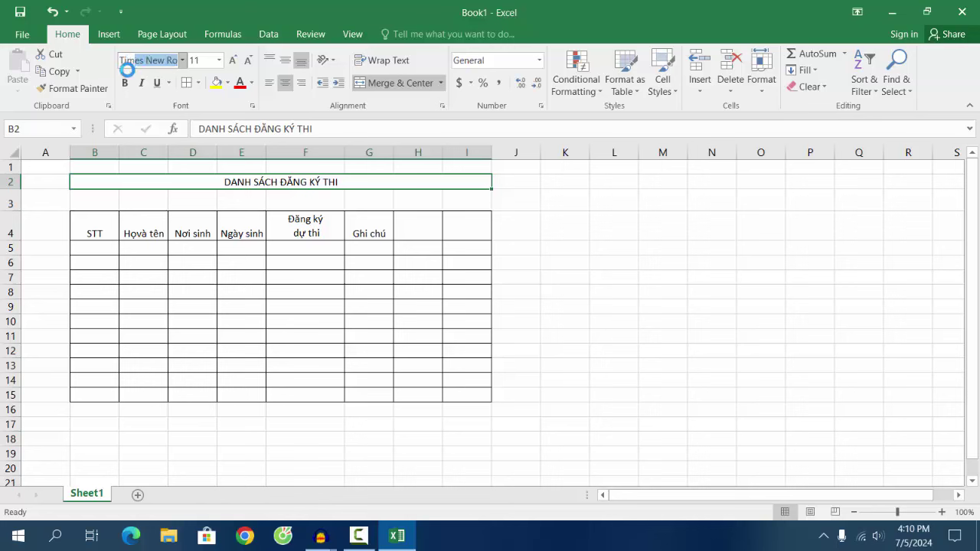
pyautogui.write('mes')
pyautogui.press('Return')
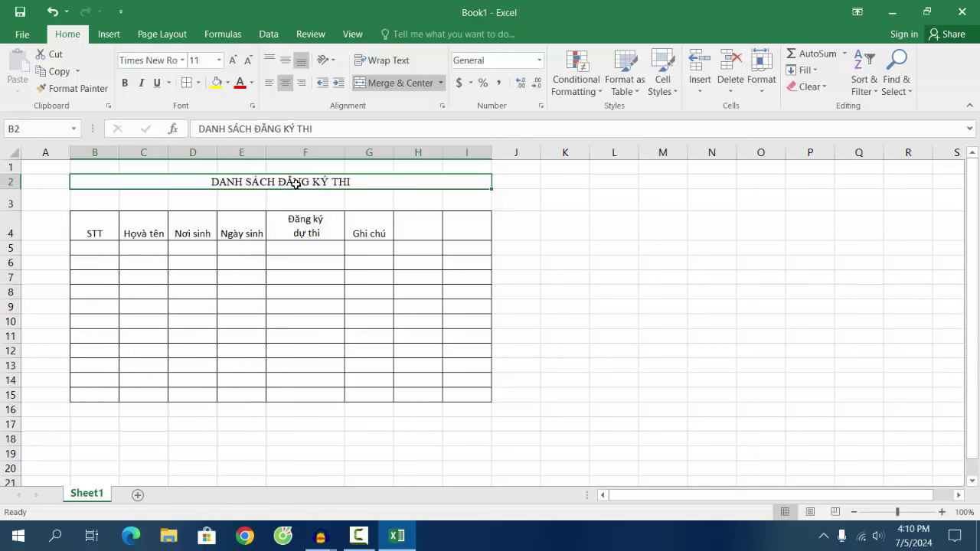
pyautogui.click(219, 61)
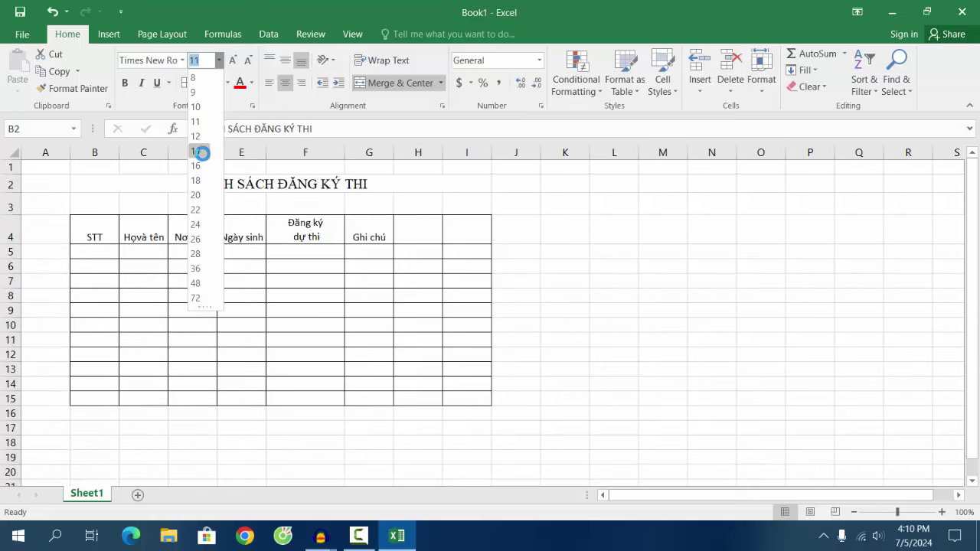
pyautogui.click(200, 152)
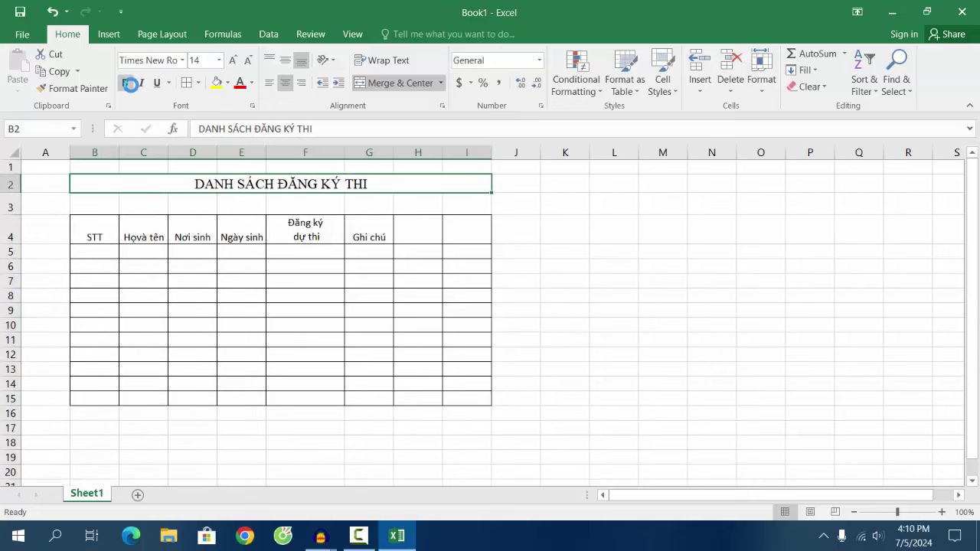
pyautogui.click(130, 84)
pyautogui.click(447, 208)
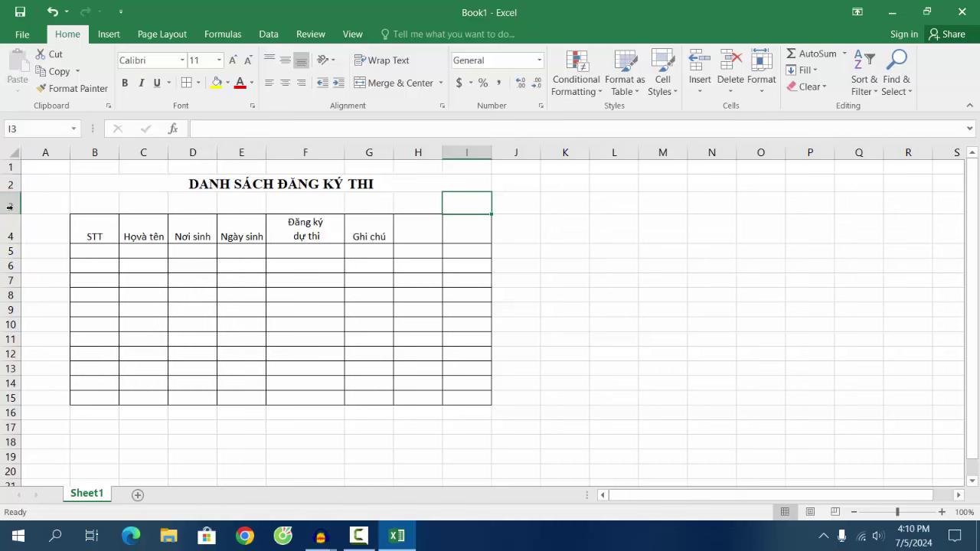
# Set row 3 height to 18 points and reselect the merged title cell
pyautogui.moveTo(10, 206); pyautogui.dragTo(14, 212)
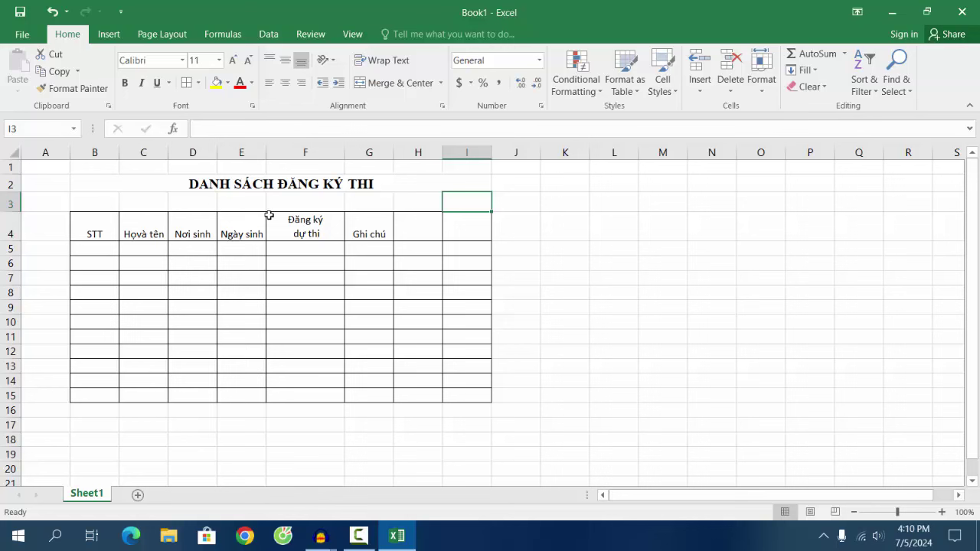
pyautogui.click(432, 196)
pyautogui.click(371, 184)
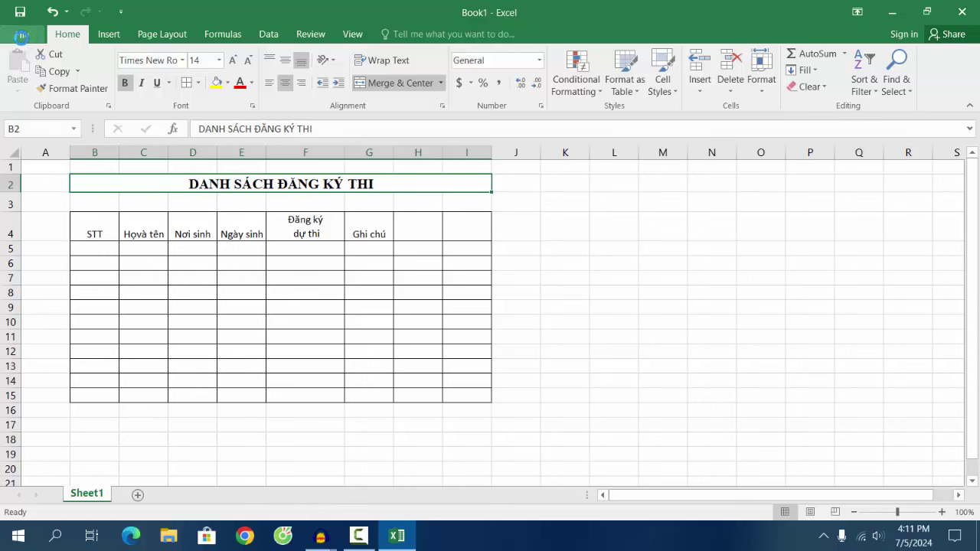
# Save the workbook to the DATA (D:) drive as SU-DUNG-EXCEL
pyautogui.click(23, 34)
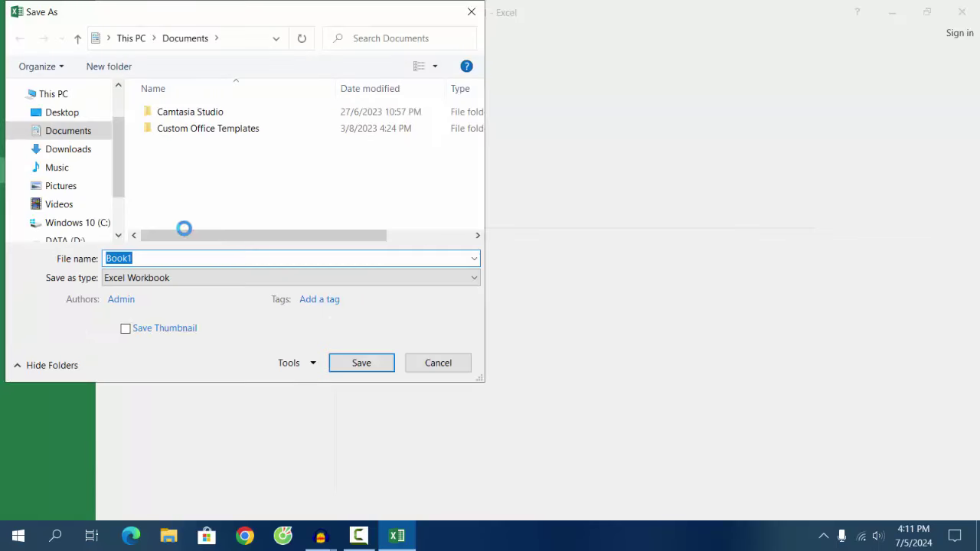
pyautogui.moveTo(158, 236); pyautogui.dragTo(267, 236)
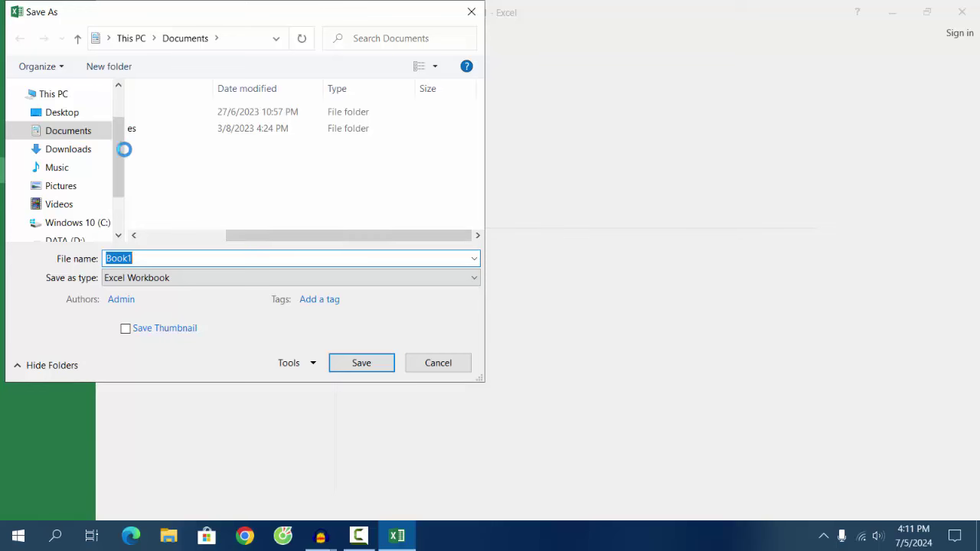
pyautogui.moveTo(125, 146)
pyautogui.mouseDown()
pyautogui.moveTo(124, 115)
pyautogui.moveTo(125, 201)
pyautogui.mouseUp()
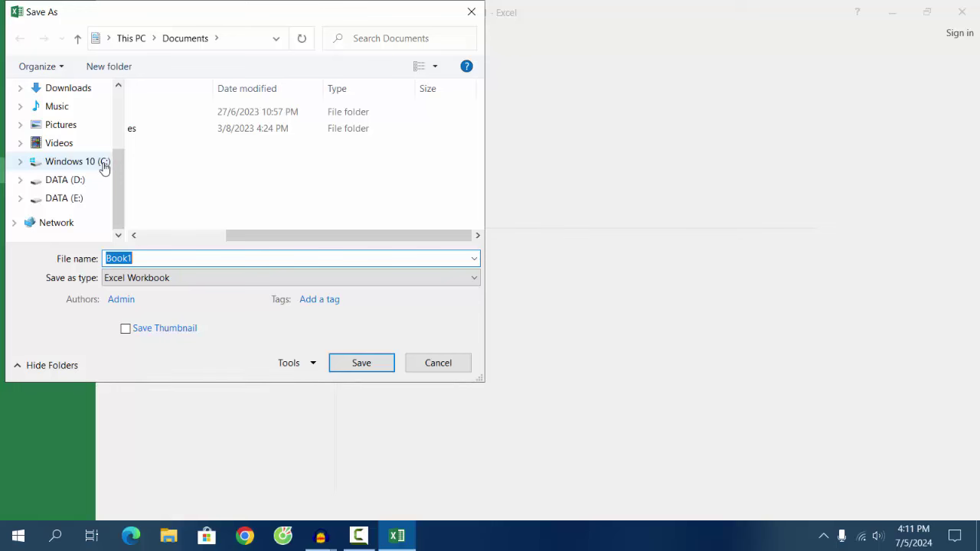
pyautogui.click(87, 178)
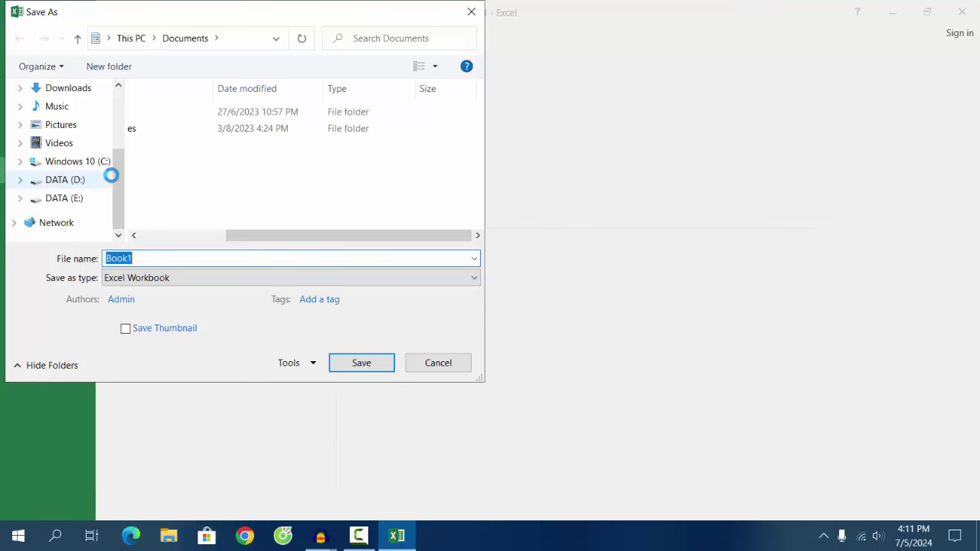
pyautogui.click(69, 184)
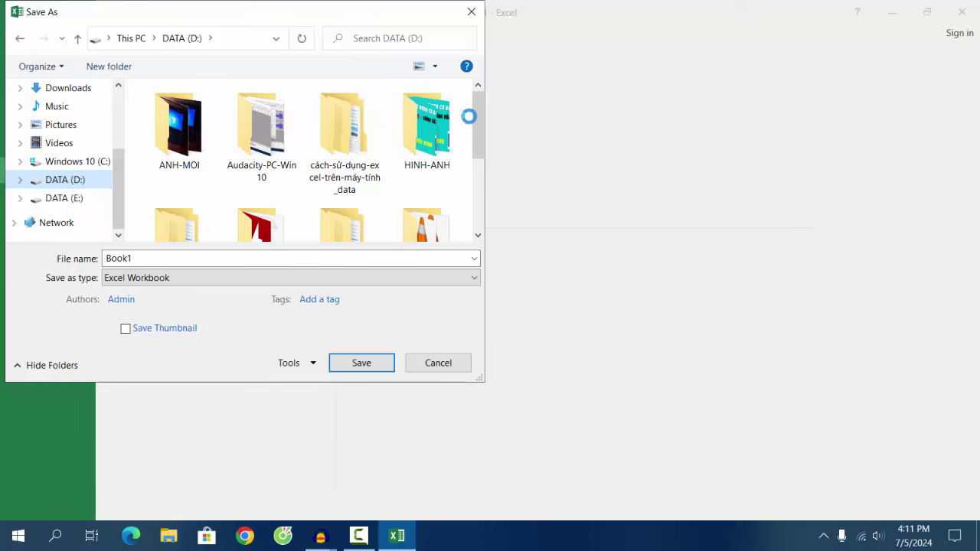
pyautogui.moveTo(479, 114); pyautogui.dragTo(482, 151)
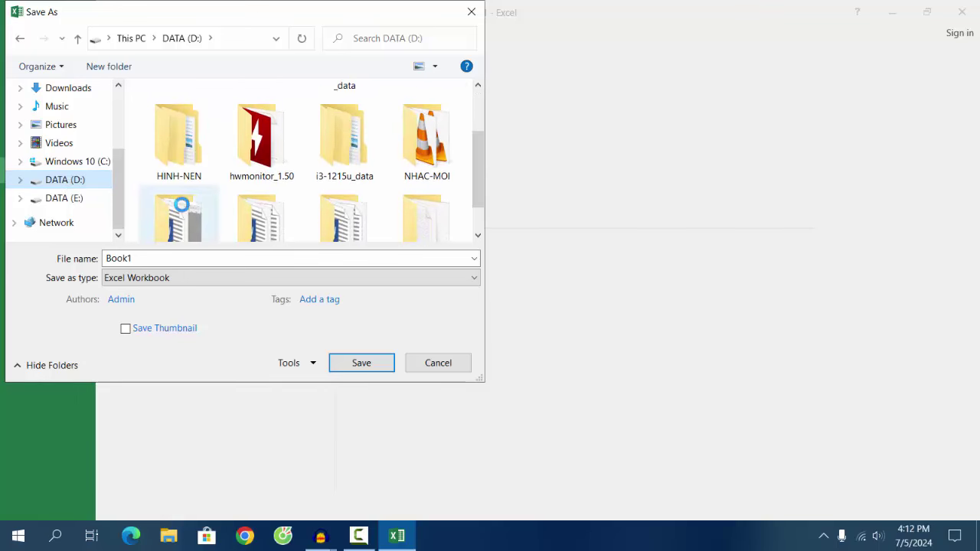
pyautogui.doubleClick(148, 259)
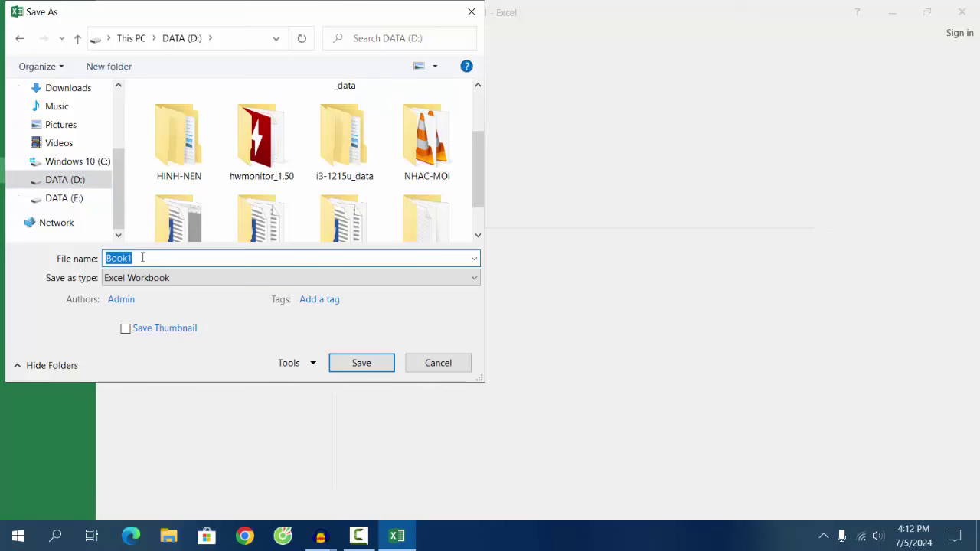
pyautogui.write('SU-DUN')
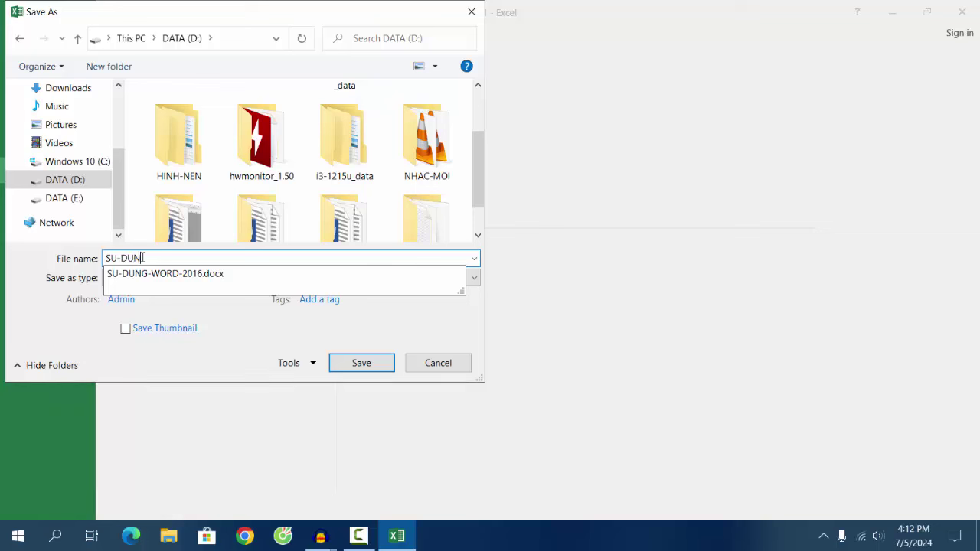
pyautogui.write('G-EXCEL')
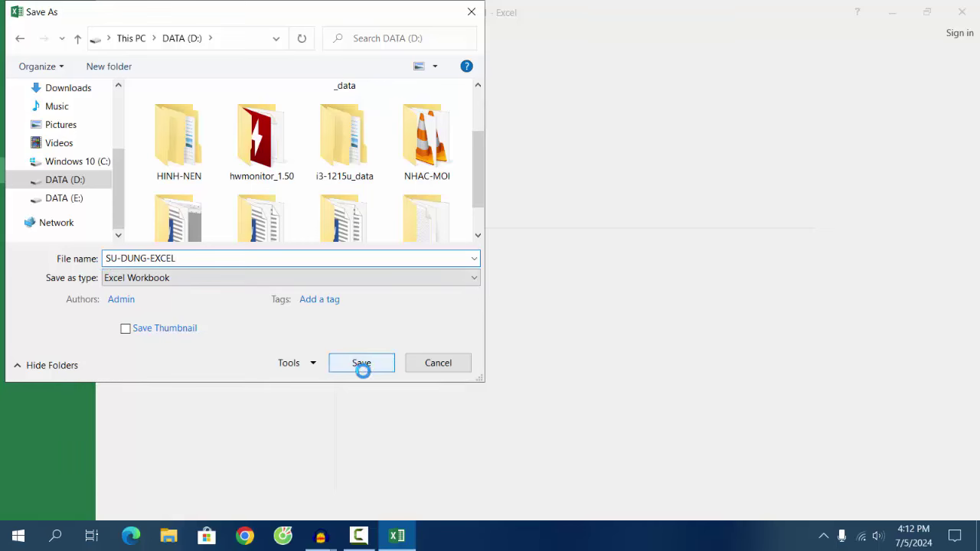
pyautogui.click(363, 365)
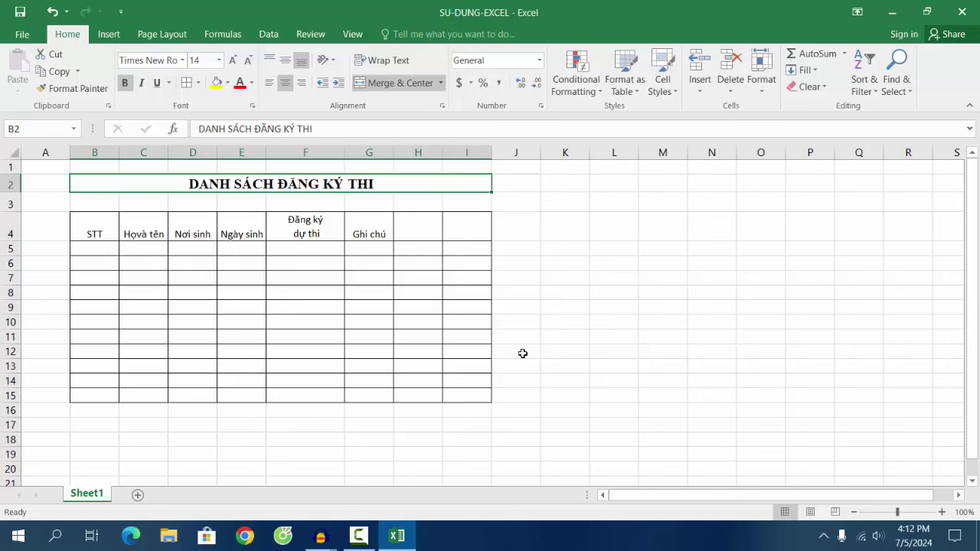
# Add two new blank worksheets, Sheet2 and Sheet3, to the workbook
pyautogui.scroll(-1, 522, 346)
pyautogui.scroll(-1, 420, 366)
pyautogui.scroll(2, 314, 396)
pyautogui.click(95, 498)
pyautogui.click(139, 499)
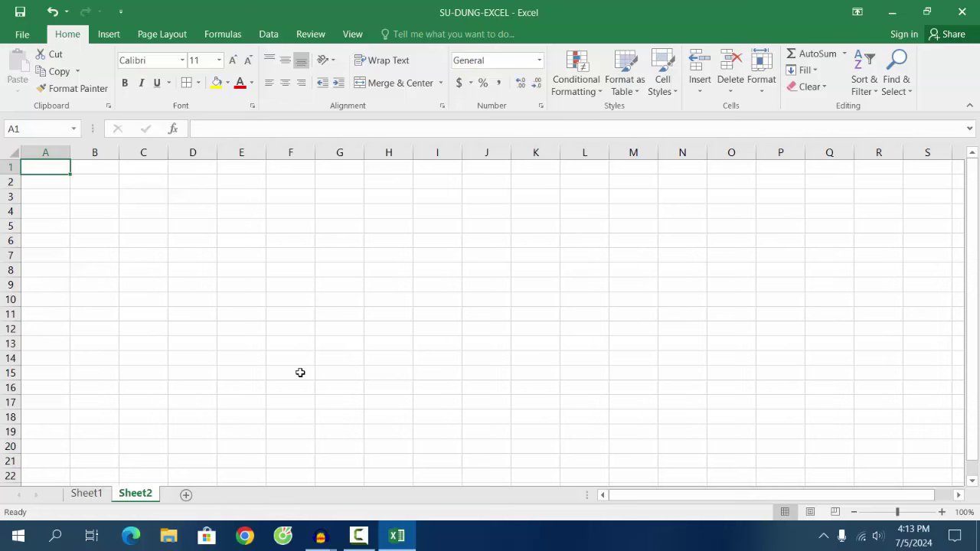
pyautogui.click(186, 495)
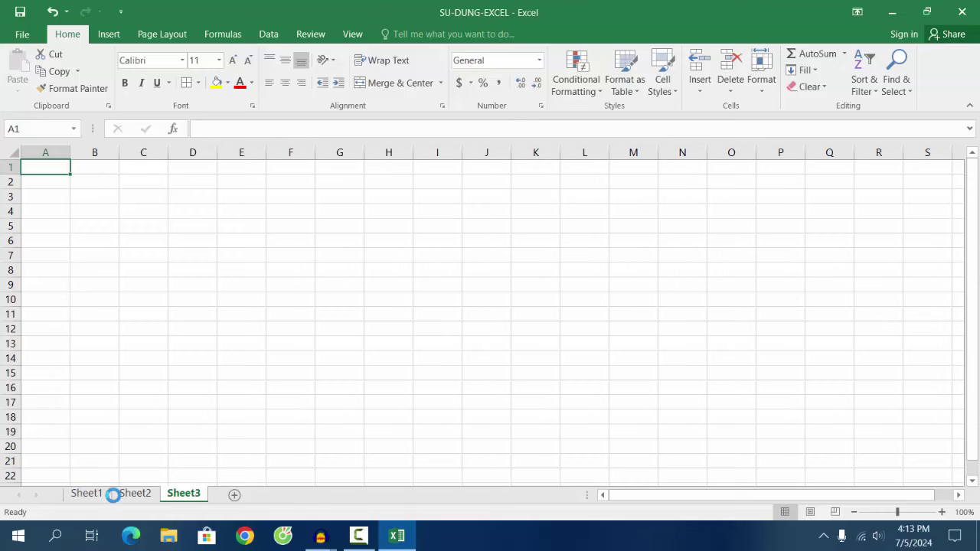
# Cycle through Sheet1, Sheet2 and Sheet3 twice, ending on Sheet1's registration table
pyautogui.click(87, 494)
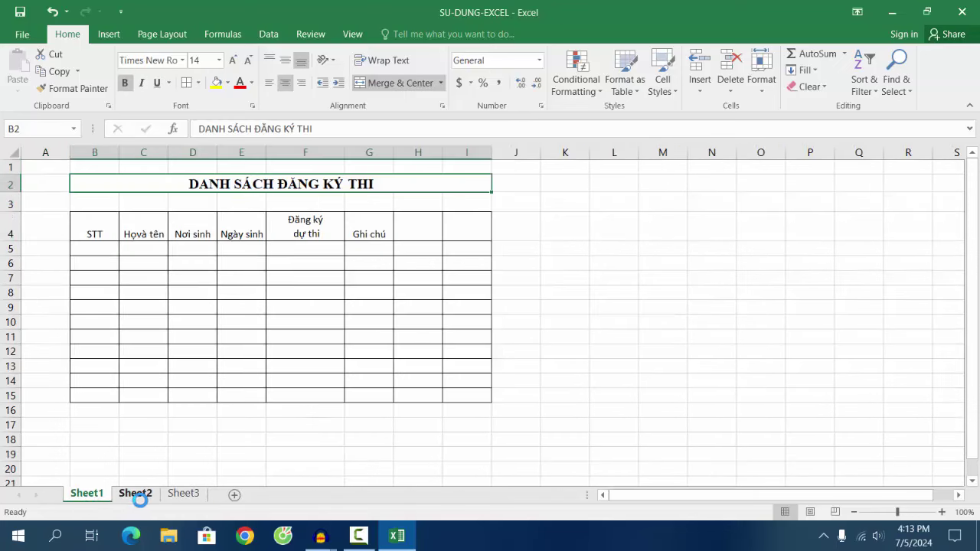
pyautogui.click(138, 496)
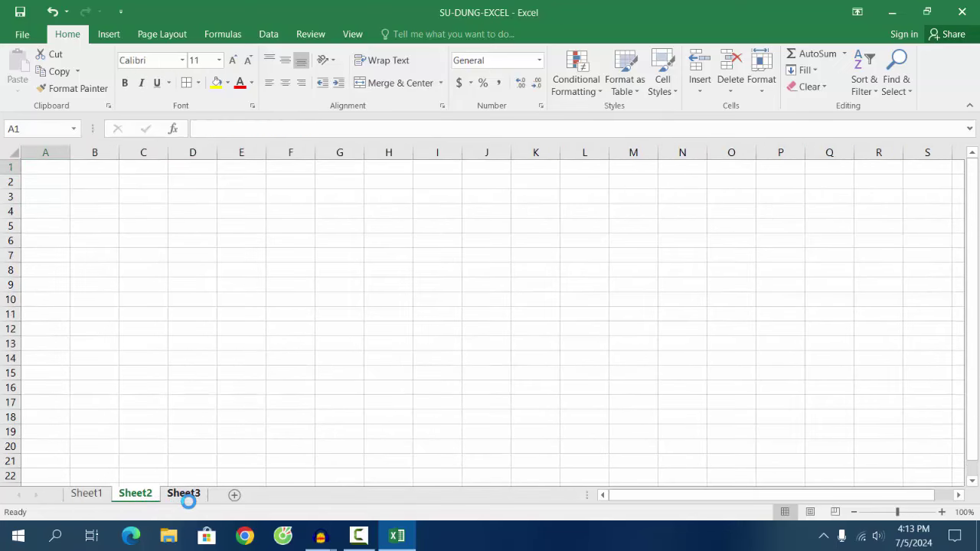
pyautogui.click(185, 496)
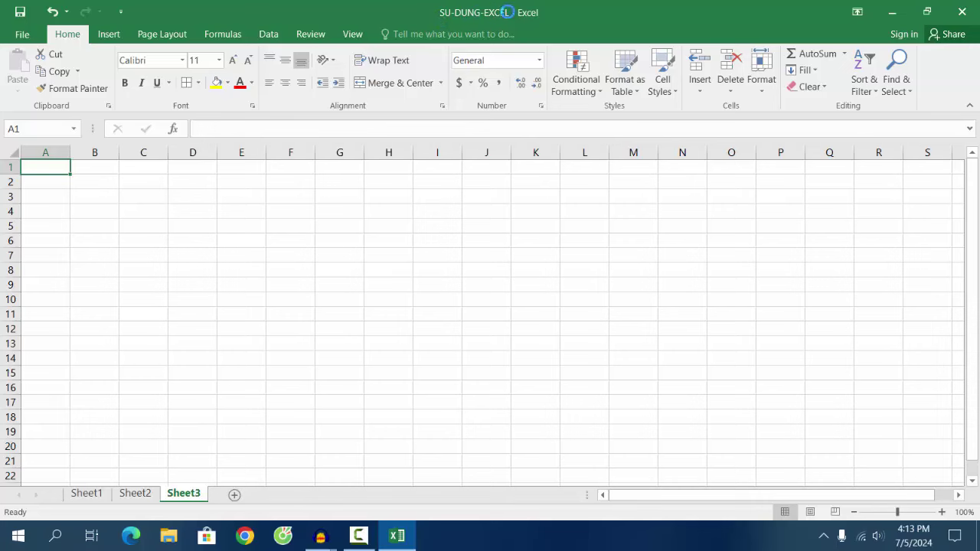
pyautogui.click(88, 495)
pyautogui.click(133, 496)
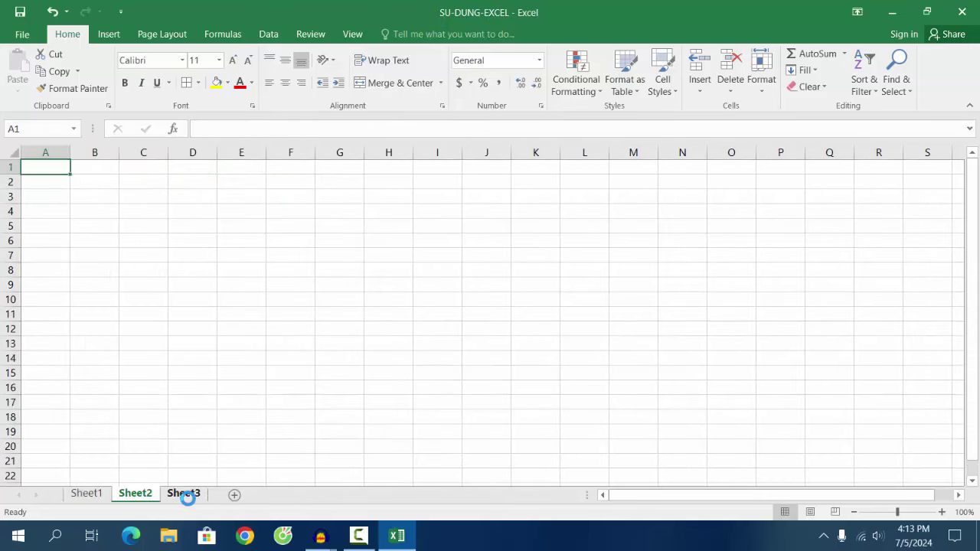
pyautogui.click(188, 495)
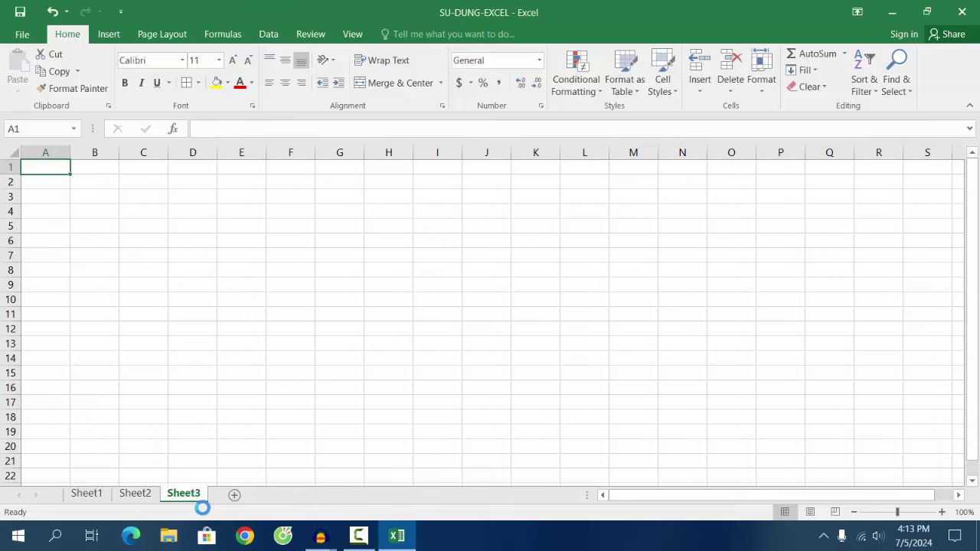
pyautogui.click(84, 495)
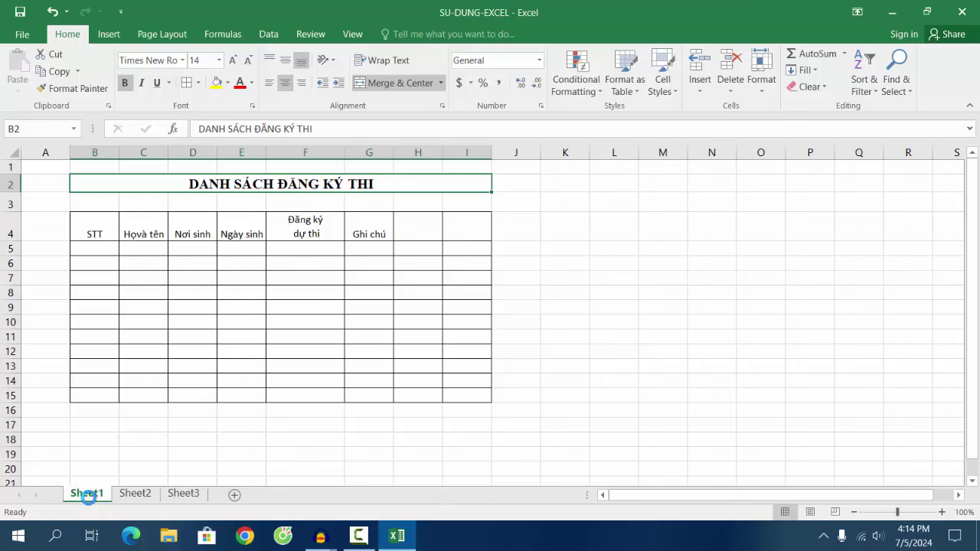
# Rename Sheet1 to 'SD EXCEL'
pyautogui.rightClick(84, 495)
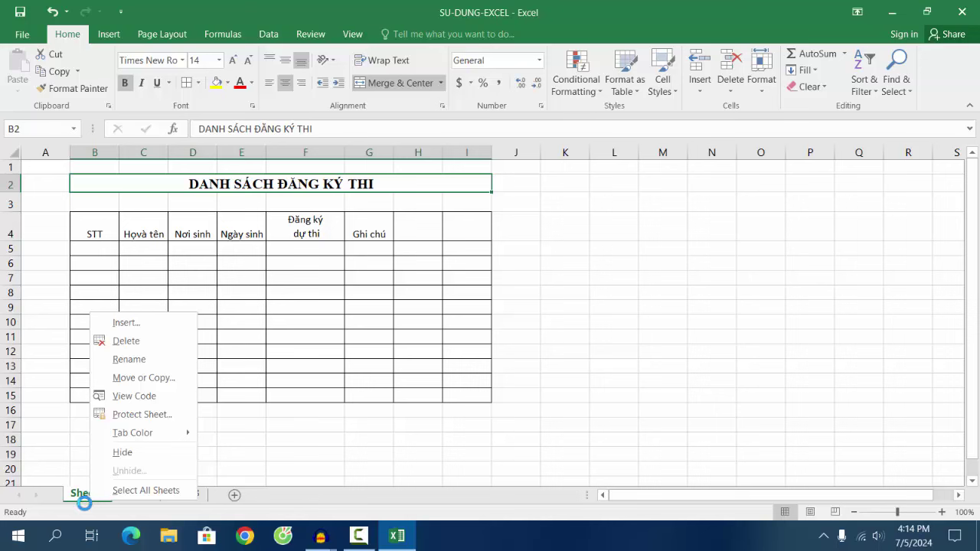
pyautogui.click(330, 501)
pyautogui.rightClick(89, 496)
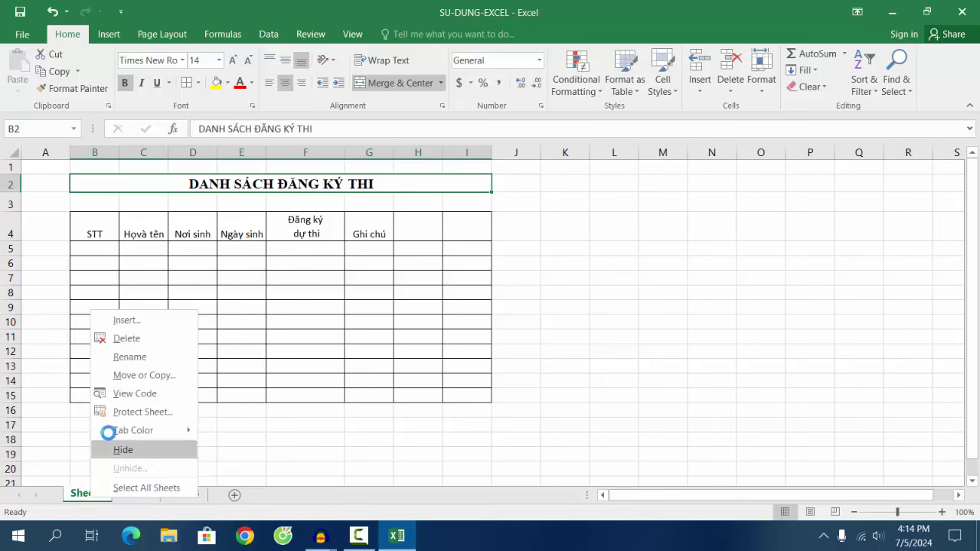
pyautogui.click(130, 358)
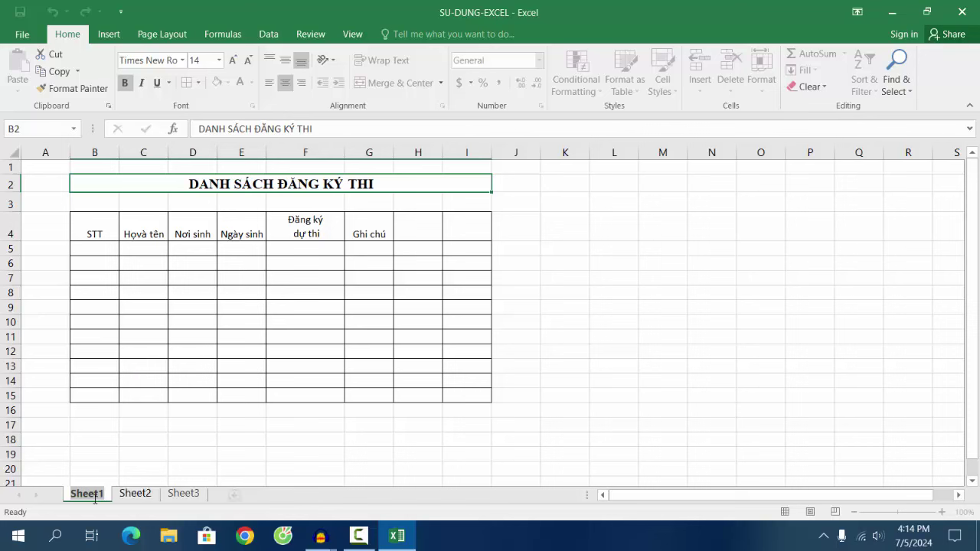
pyautogui.press('BackSpace')
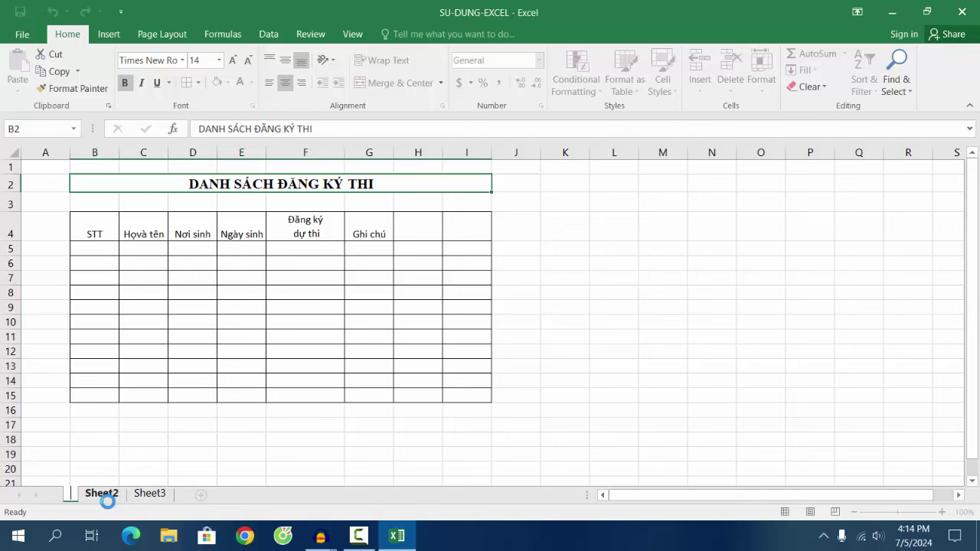
pyautogui.write('sd')
pyautogui.press('BackSpace')
pyautogui.press('BackSpace')
pyautogui.write('S')
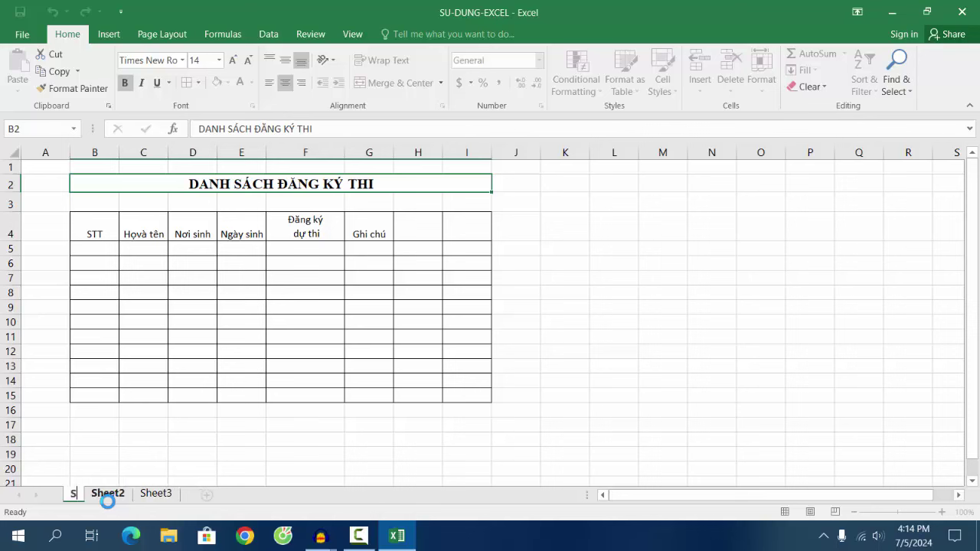
pyautogui.write('D')
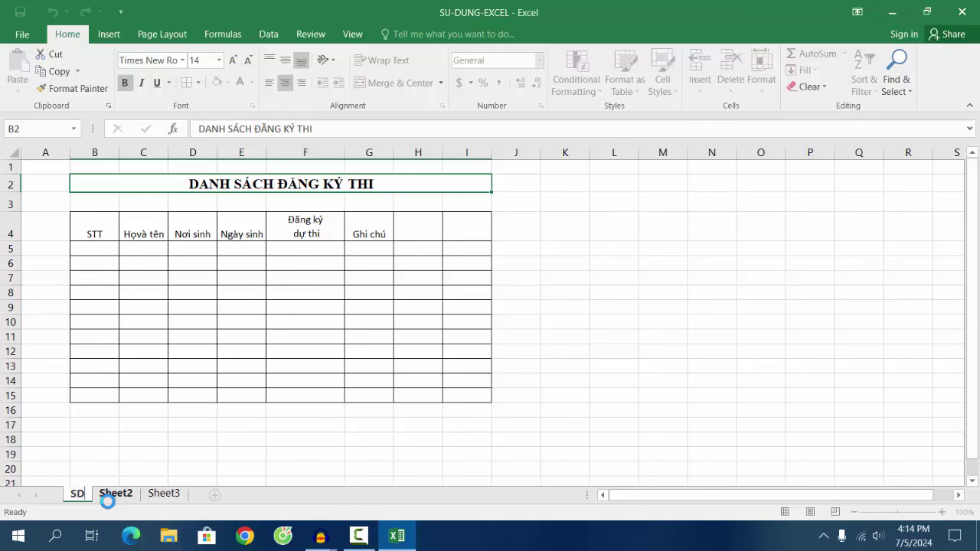
pyautogui.press('Return')
pyautogui.write('E')
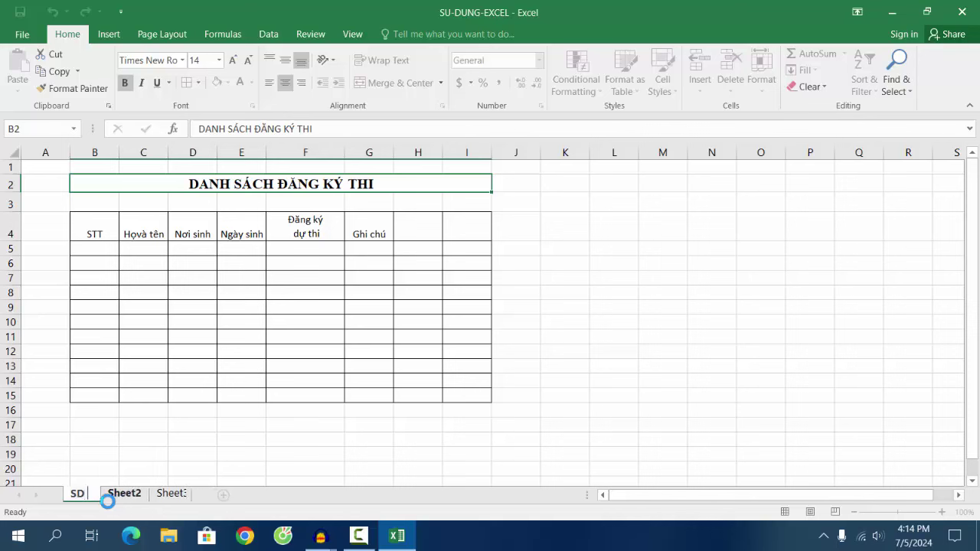
pyautogui.write('XCEL')
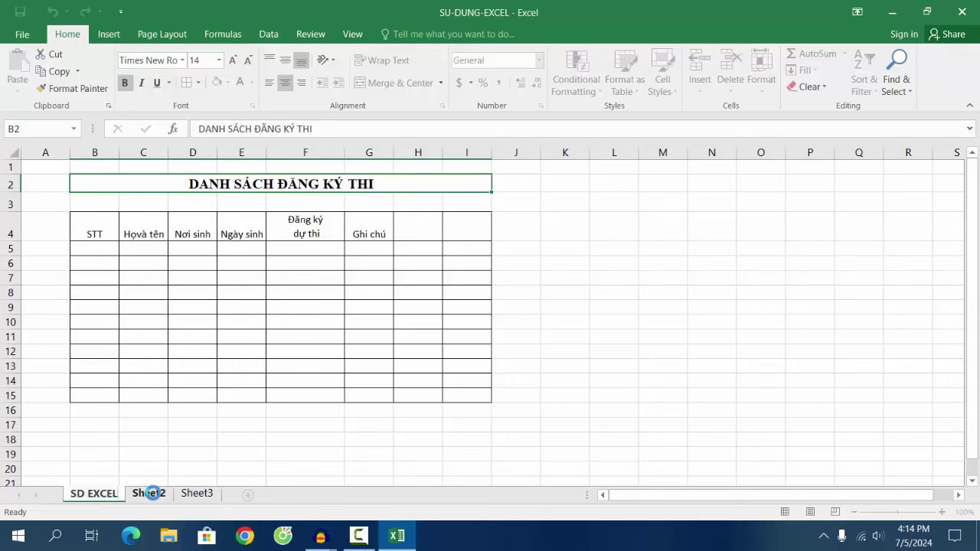
pyautogui.click(150, 494)
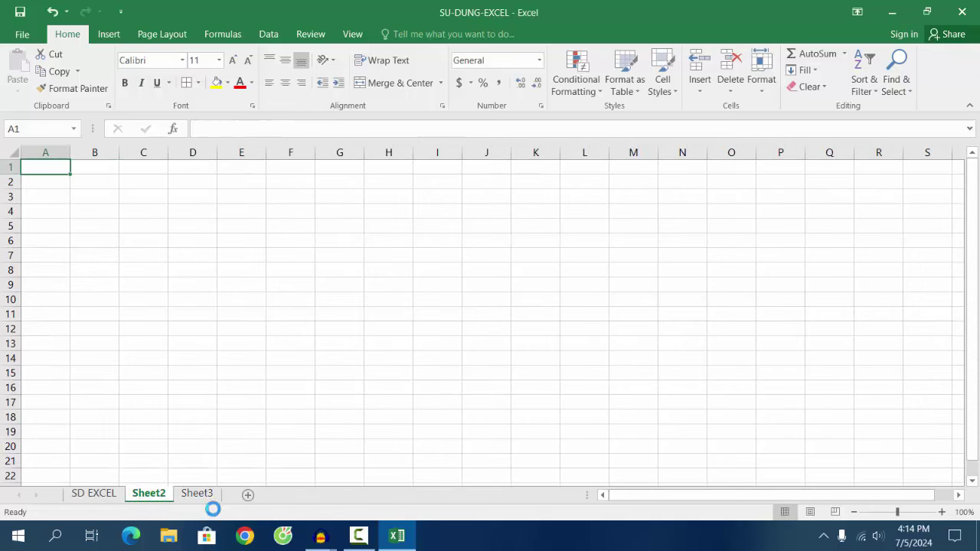
# Rename Sheet2 to 'SD-EXCEL-1'
pyautogui.rightClick(154, 497)
pyautogui.click(197, 359)
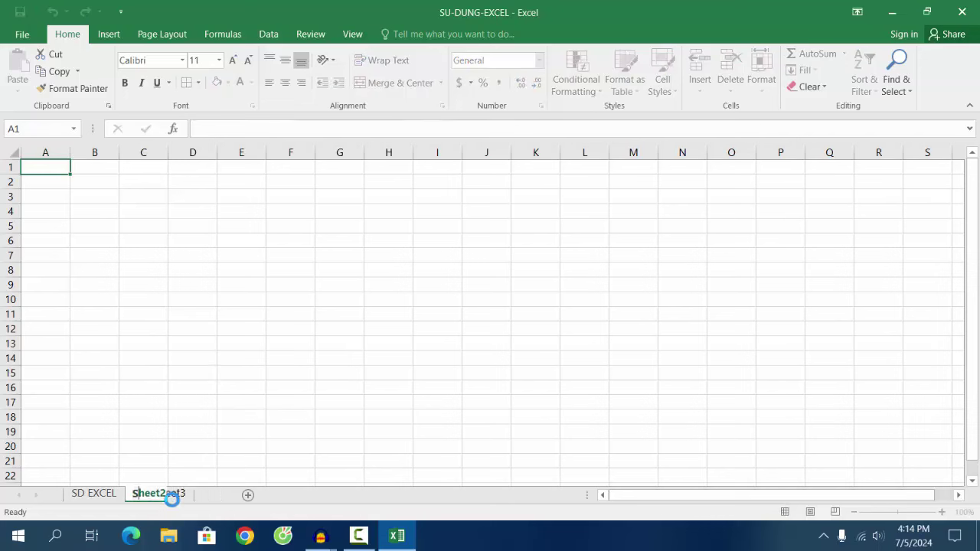
pyautogui.write('SD')
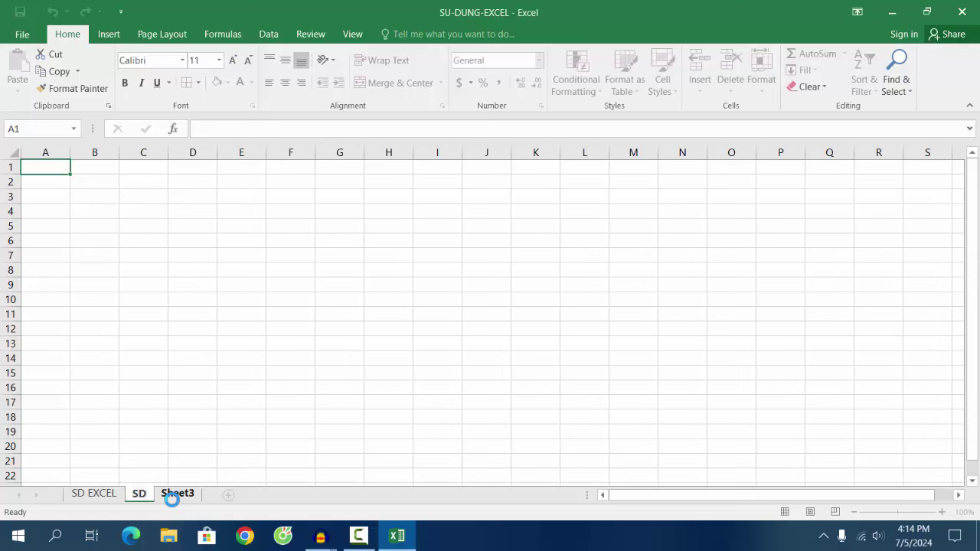
pyautogui.write('-EX')
pyautogui.write('CE')
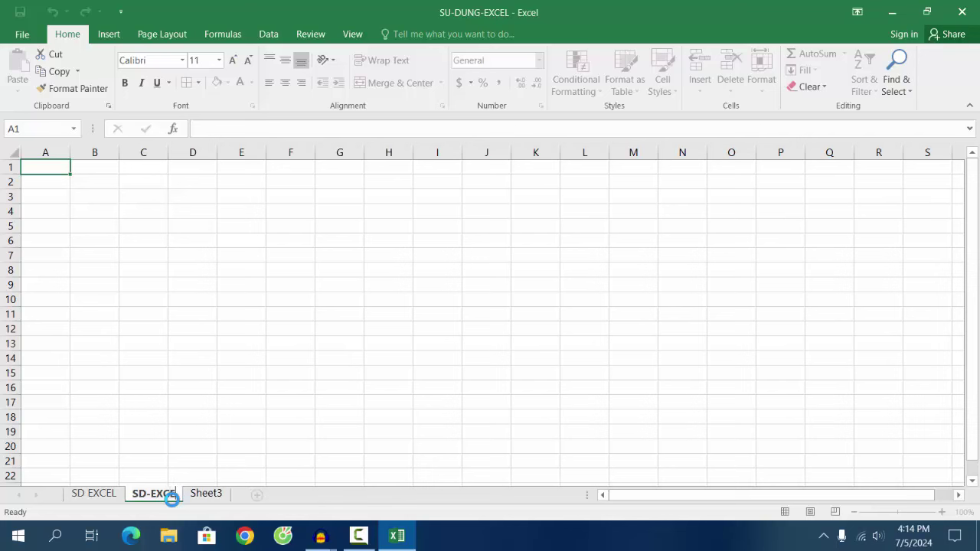
pyautogui.write('L-1')
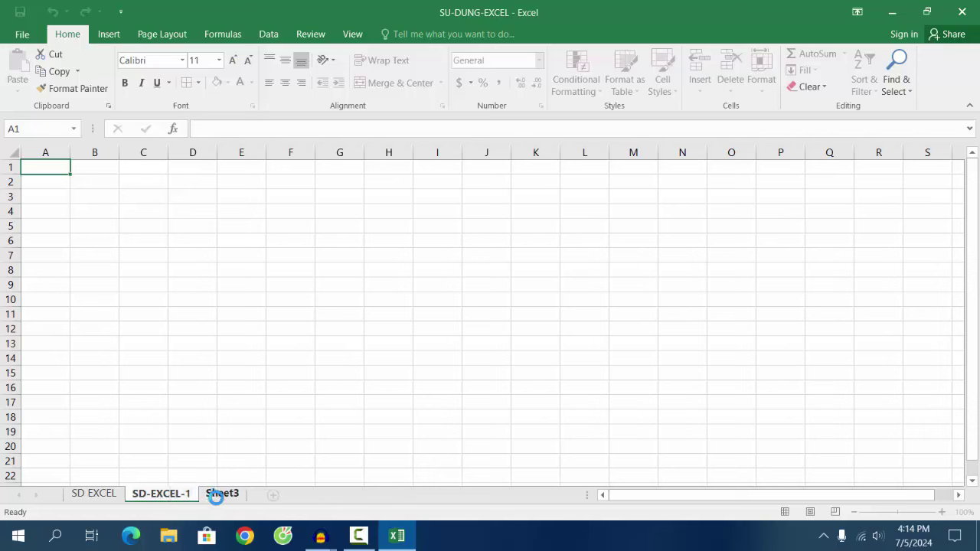
pyautogui.click(221, 495)
# Start renaming Sheet3, typing 'SD-EXCEL-2' as its new name
pyautogui.rightClick(232, 496)
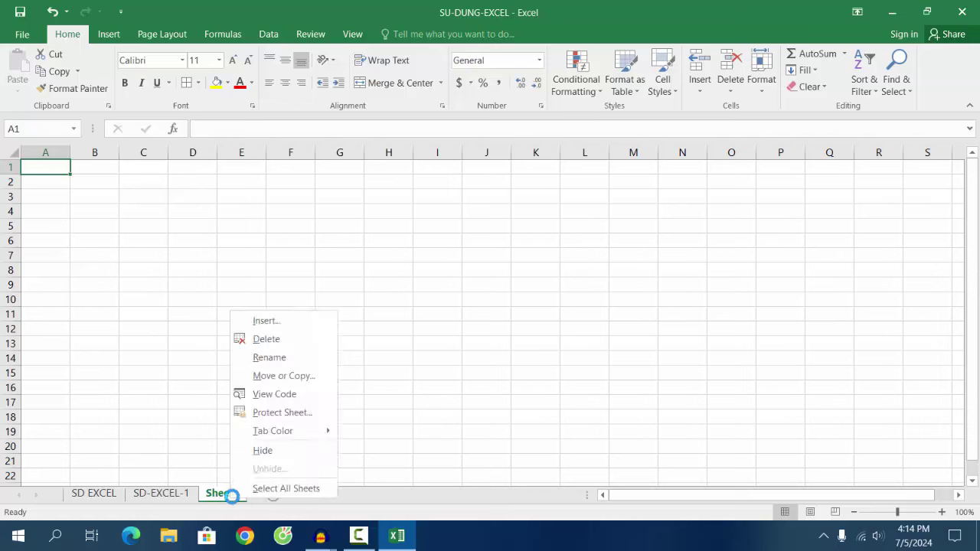
pyautogui.click(278, 359)
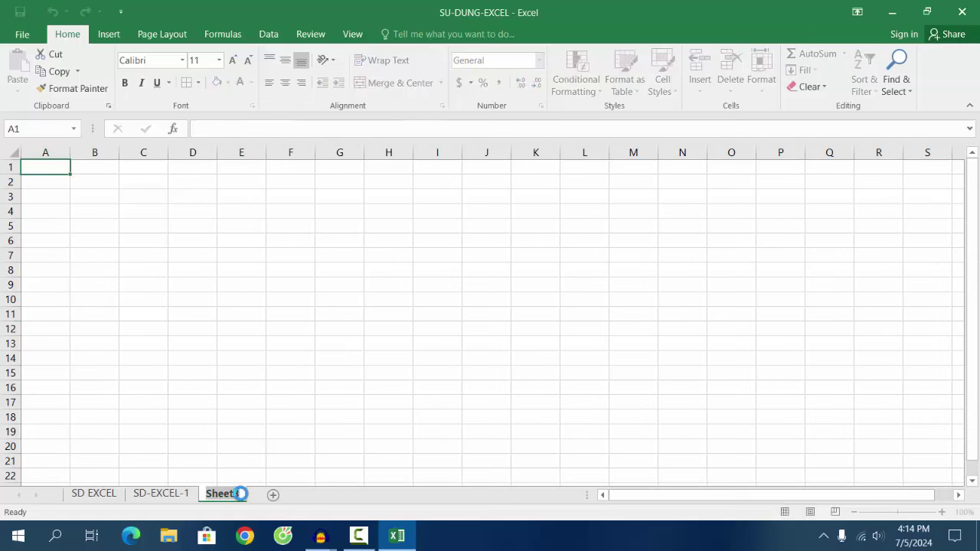
pyautogui.press('BackSpace')
pyautogui.write('SD')
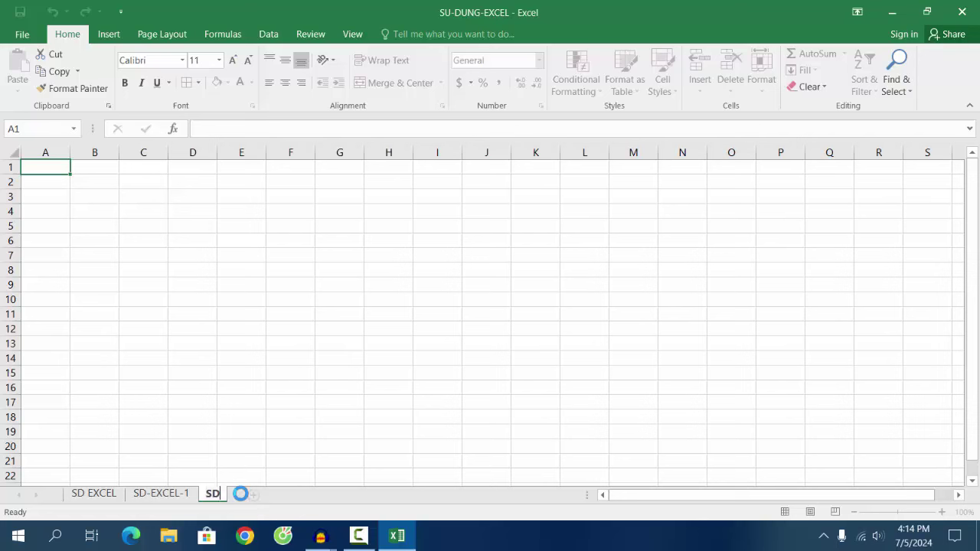
pyautogui.write('-EXC')
pyautogui.write('EL-2')
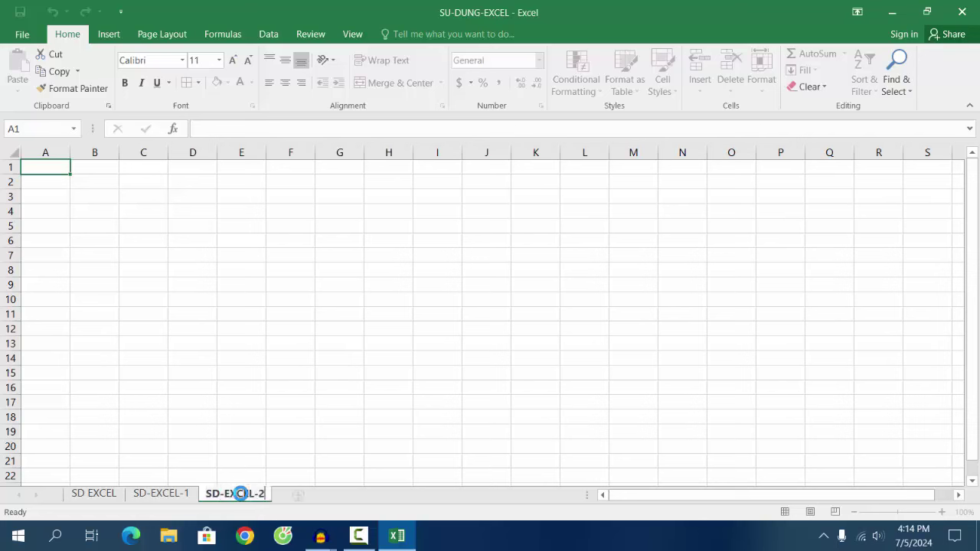
# Confirm the SD-EXCEL-2 name, then flip through SD EXCEL, SD-EXCEL-1 and SD-EXCEL-2, ending on SD EXCEL
pyautogui.click(341, 401)
pyautogui.click(90, 494)
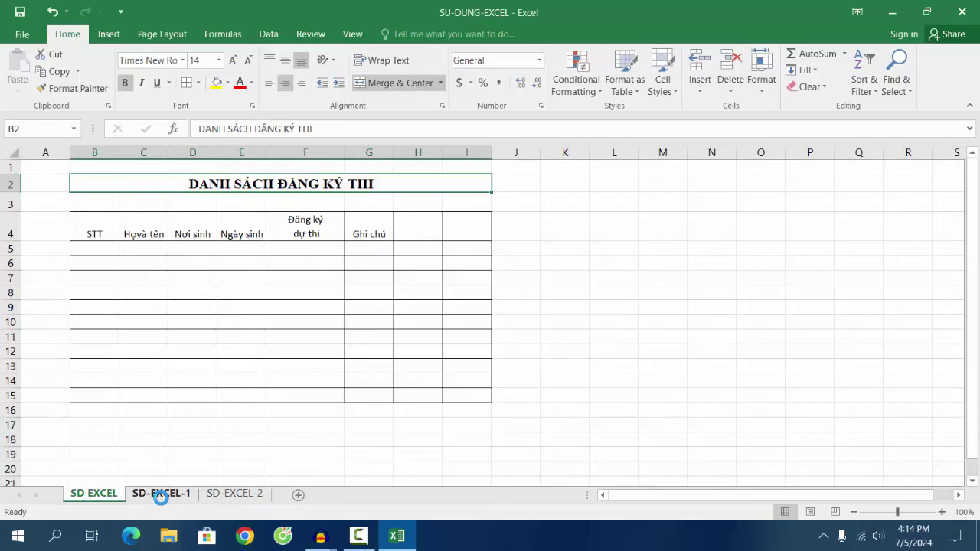
pyautogui.click(159, 494)
pyautogui.click(239, 494)
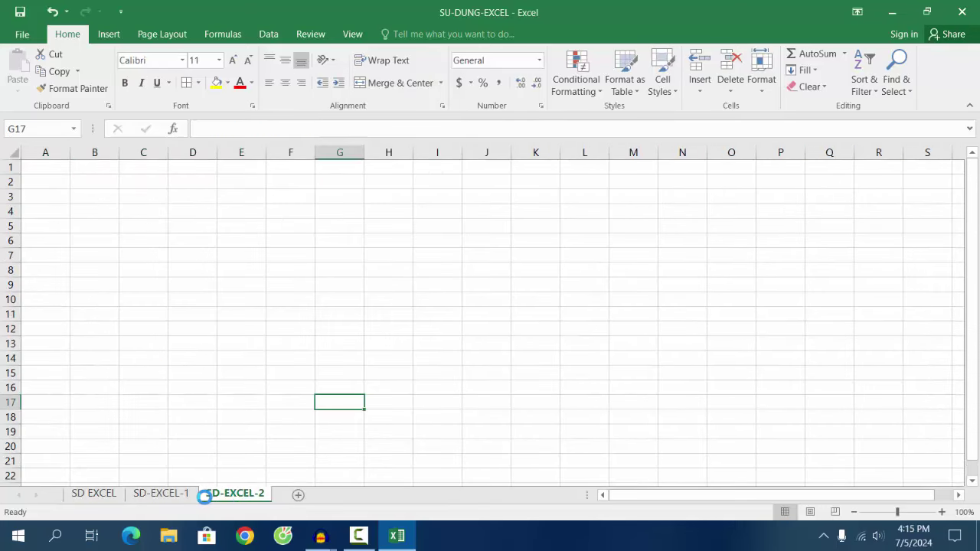
pyautogui.click(169, 496)
pyautogui.click(219, 494)
pyautogui.click(92, 494)
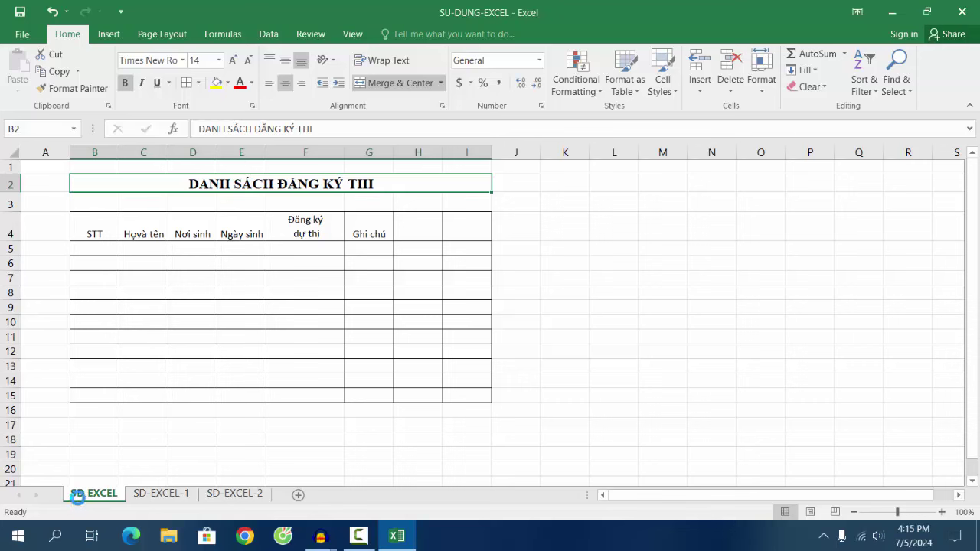
pyautogui.click(172, 494)
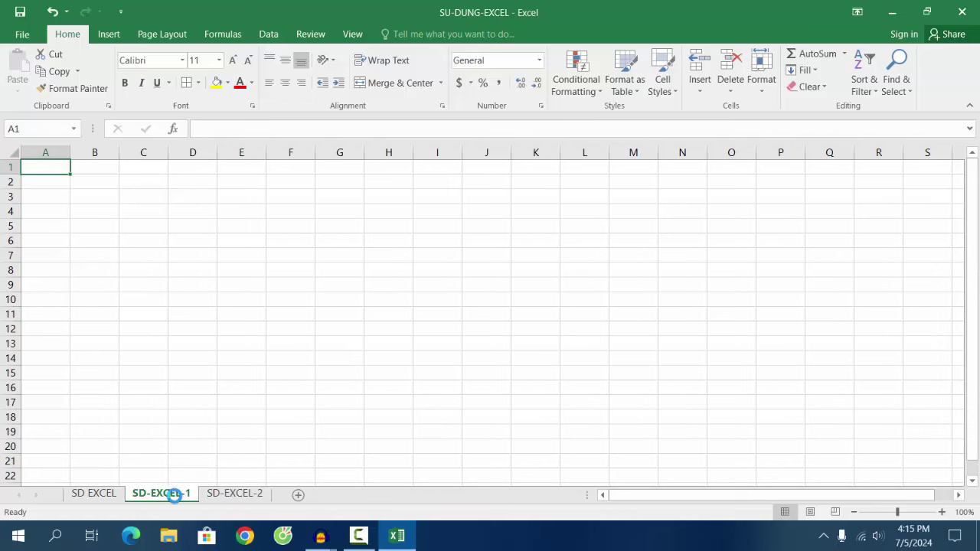
pyautogui.click(234, 494)
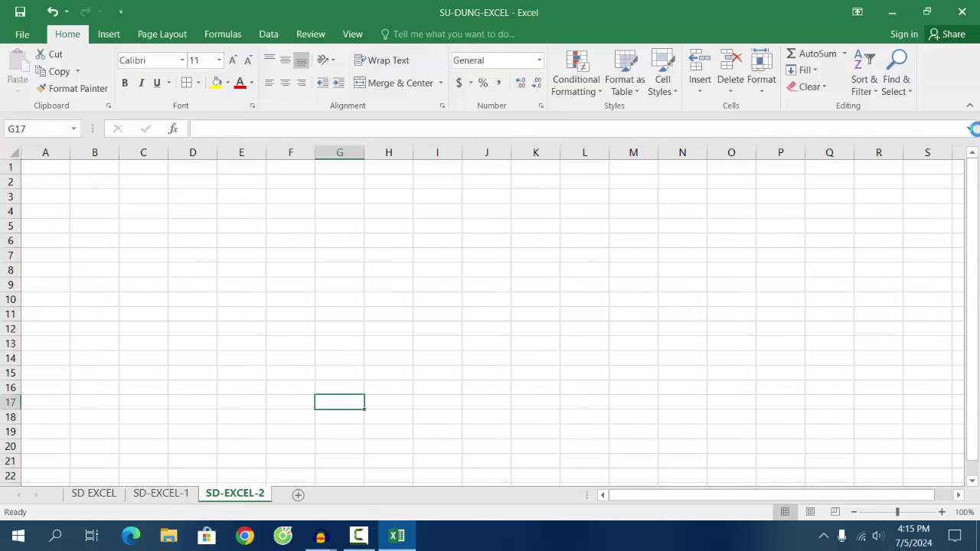
pyautogui.click(93, 494)
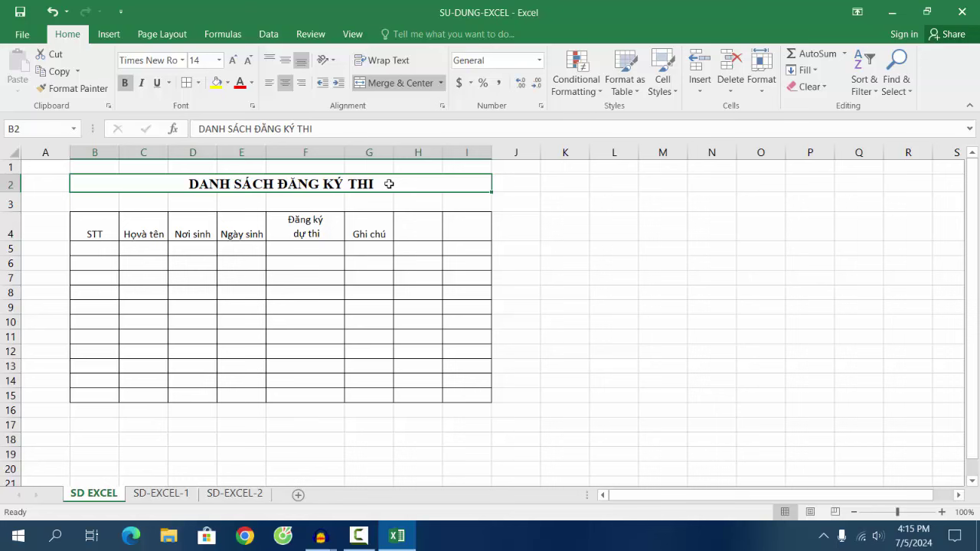
# Enter 1 in B5 and 2 in B6 to start the STT numbering
pyautogui.click(84, 252)
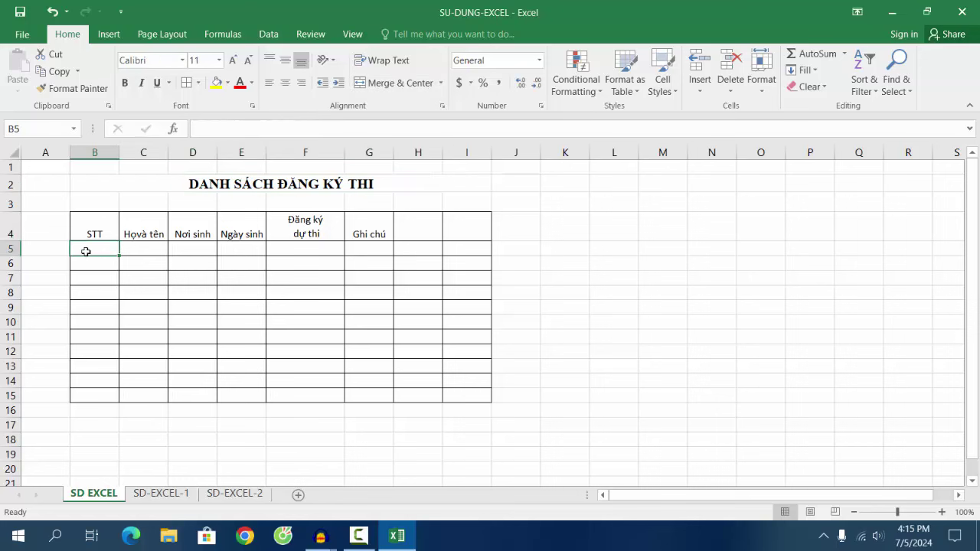
pyautogui.write('1')
pyautogui.click(102, 265)
pyautogui.write('2')
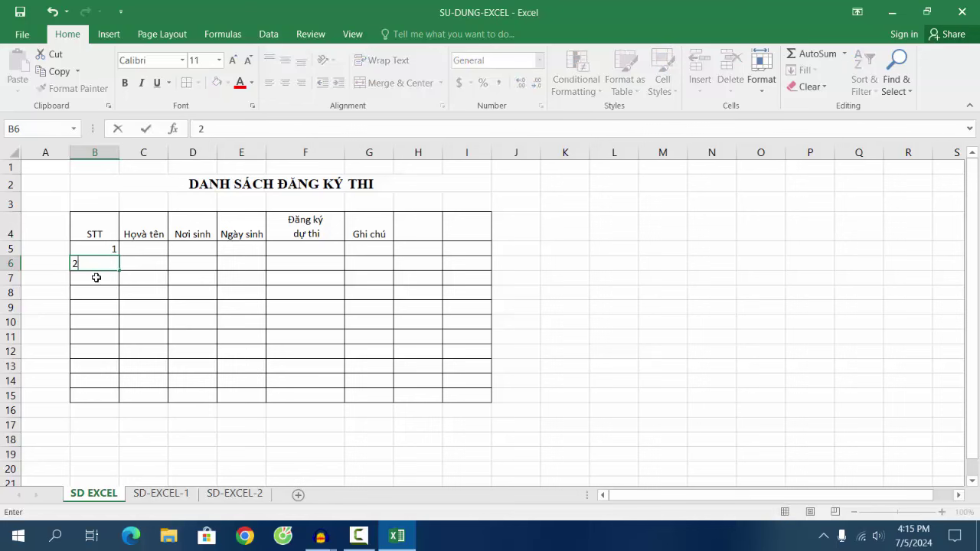
pyautogui.press('Return')
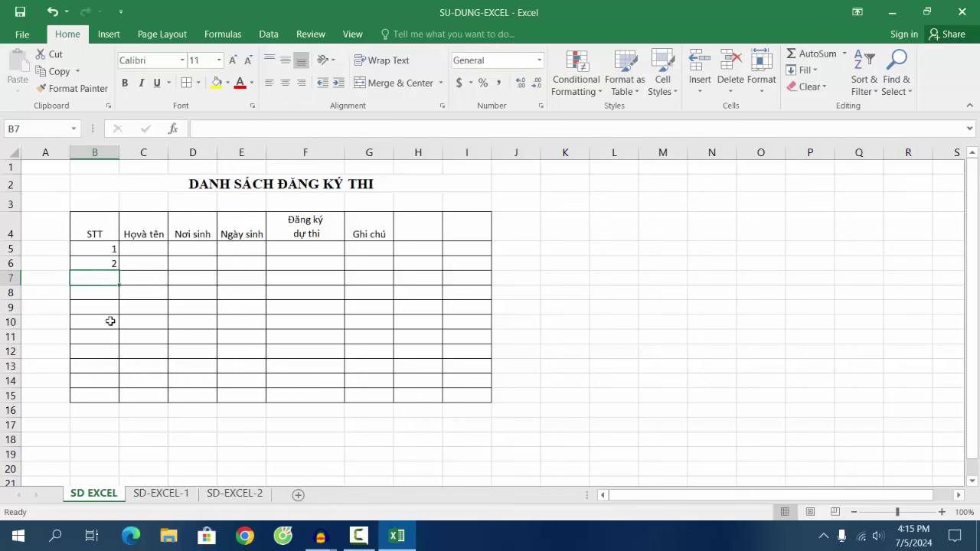
# Fill the series 1–11 down to B15 and centre the numbers
pyautogui.click(97, 248)
pyautogui.moveTo(107, 254); pyautogui.dragTo(110, 262)
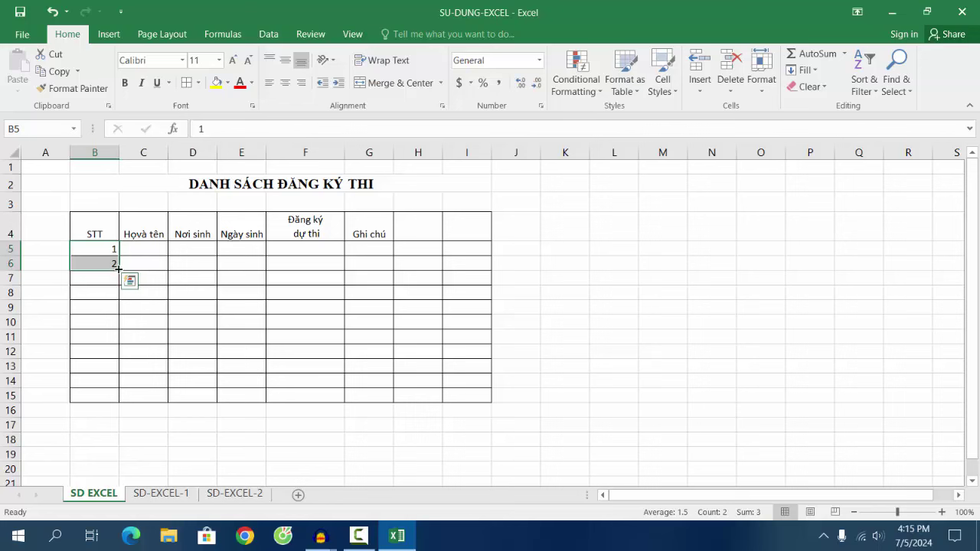
pyautogui.moveTo(119, 267); pyautogui.dragTo(120, 362)
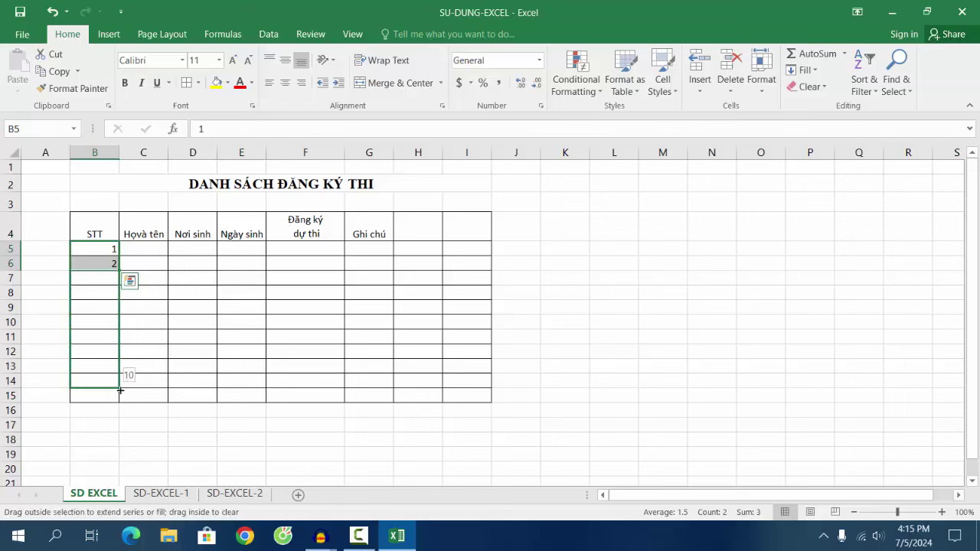
pyautogui.moveTo(120, 362); pyautogui.dragTo(122, 400)
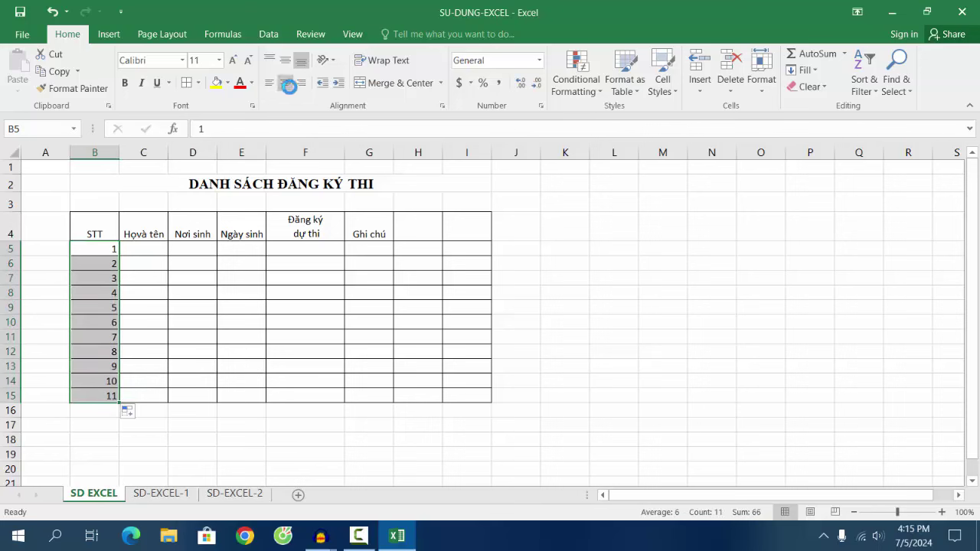
pyautogui.click(287, 85)
pyautogui.click(139, 247)
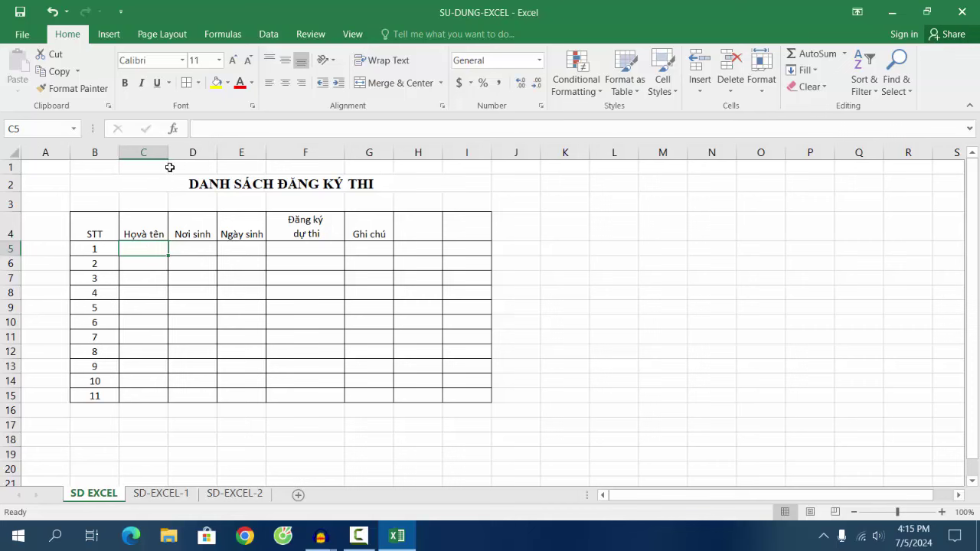
# Widen column C slightly and make the header row B4:I4 bold
pyautogui.moveTo(170, 154); pyautogui.dragTo(176, 153)
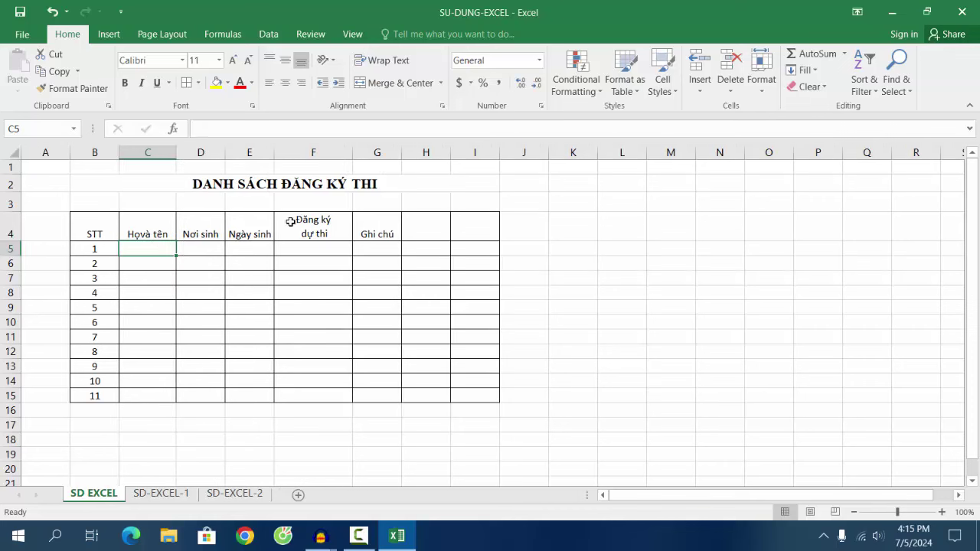
pyautogui.click(371, 233)
pyautogui.moveTo(84, 229); pyautogui.dragTo(467, 228)
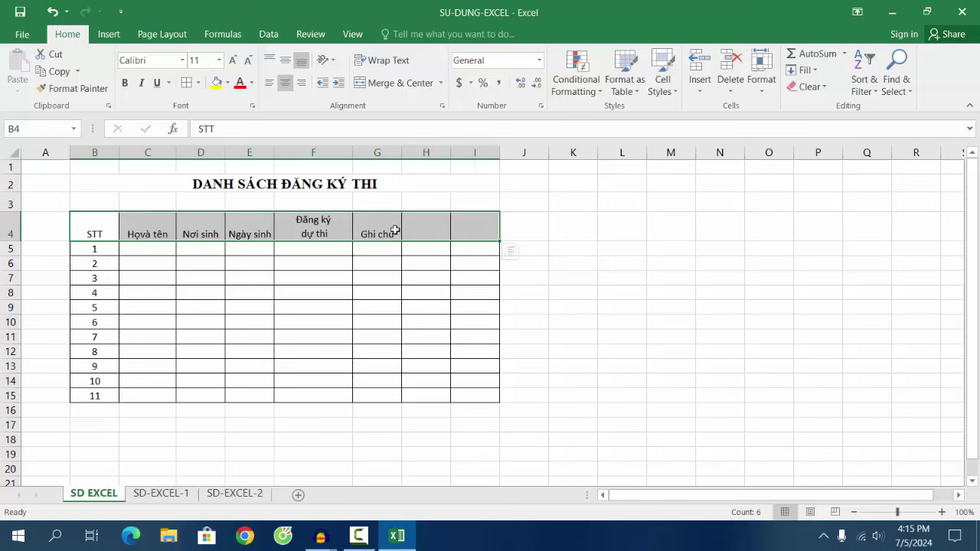
pyautogui.click(127, 84)
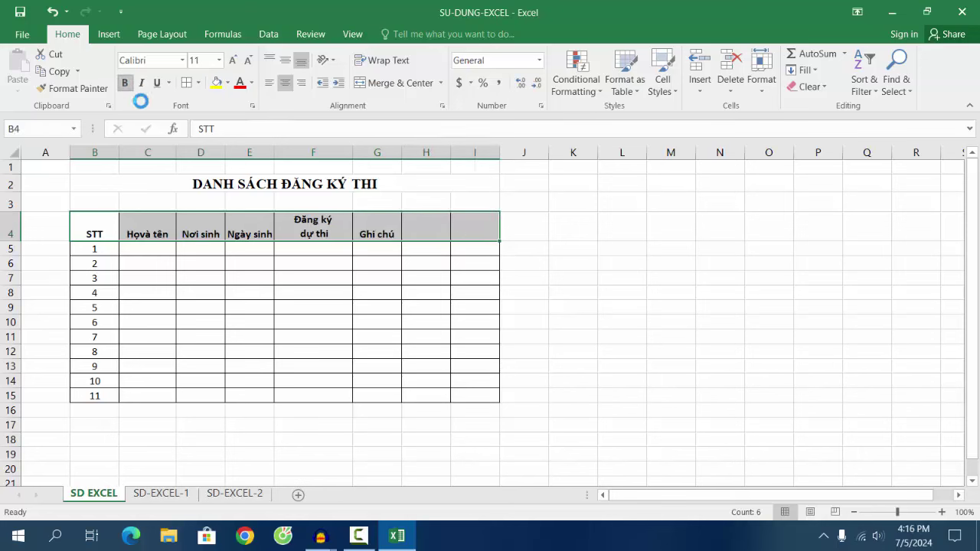
pyautogui.click(440, 275)
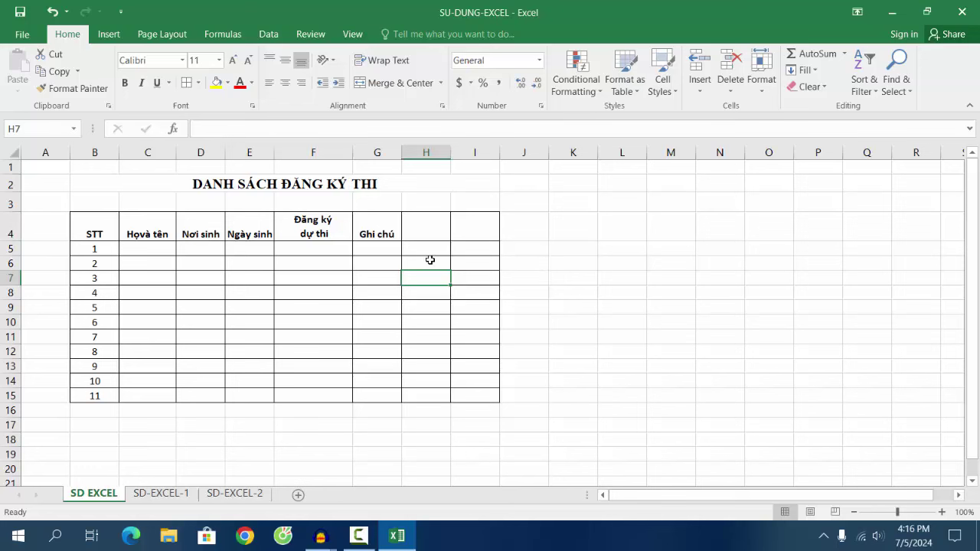
# Inspect the empty header cells H4 and I4
pyautogui.click(446, 226)
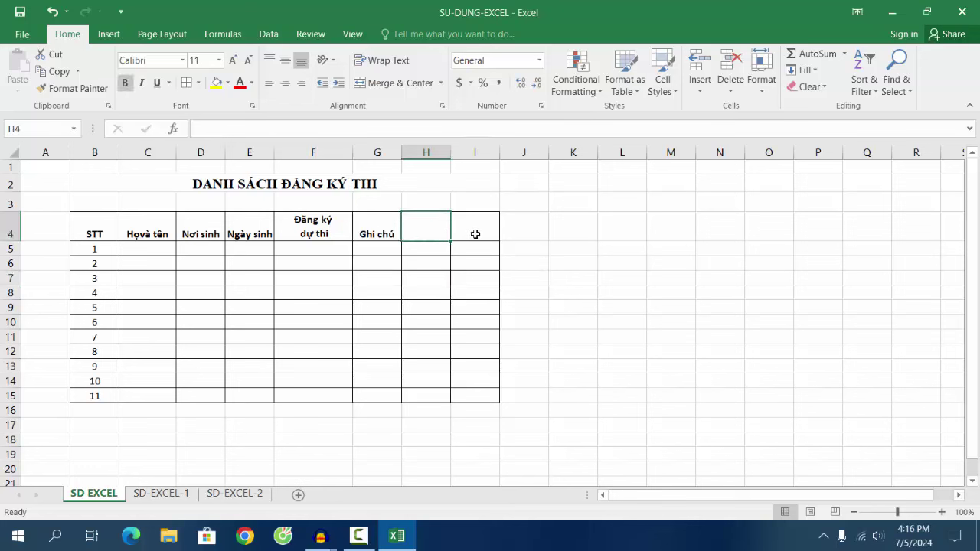
pyautogui.click(474, 234)
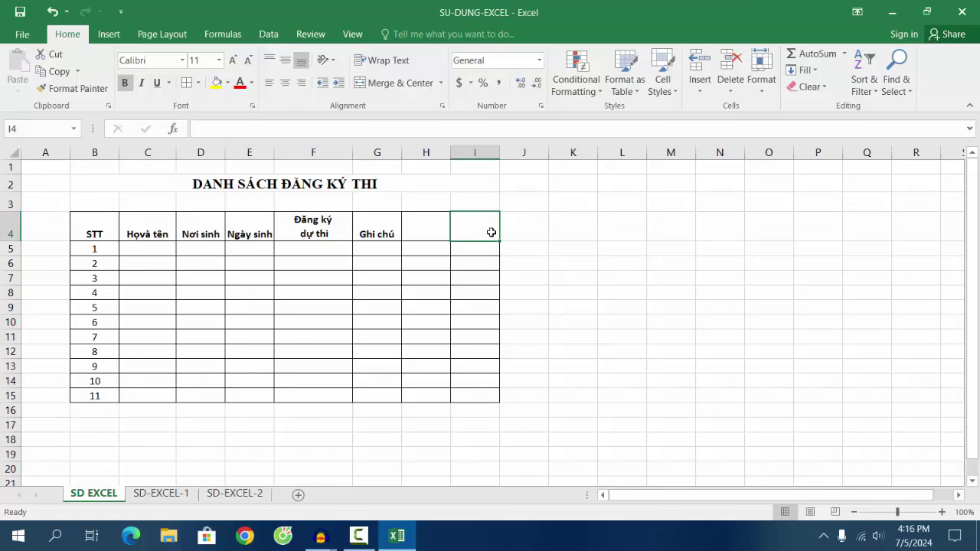
pyautogui.click(419, 230)
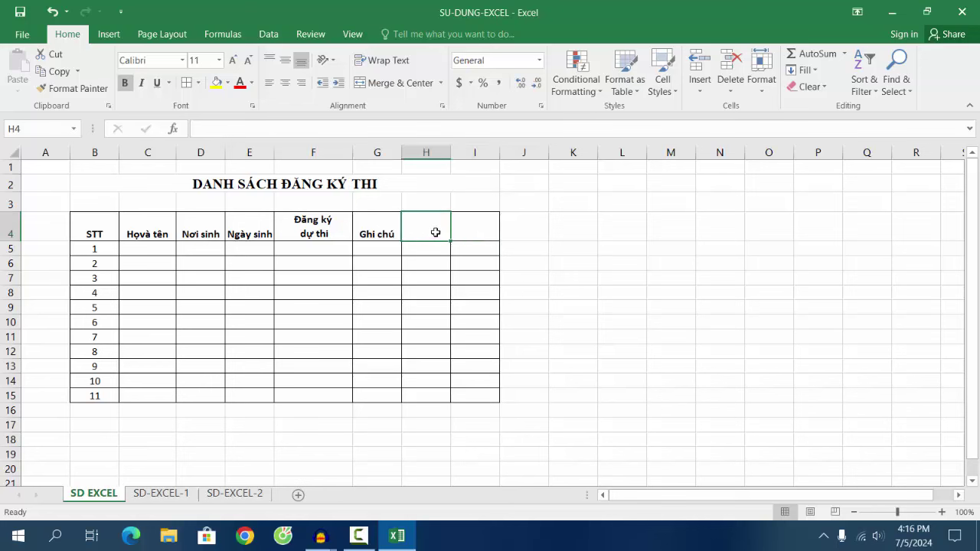
# Delete the empty block H4:I15, shifting the remaining cells left
pyautogui.moveTo(425, 227); pyautogui.dragTo(481, 228)
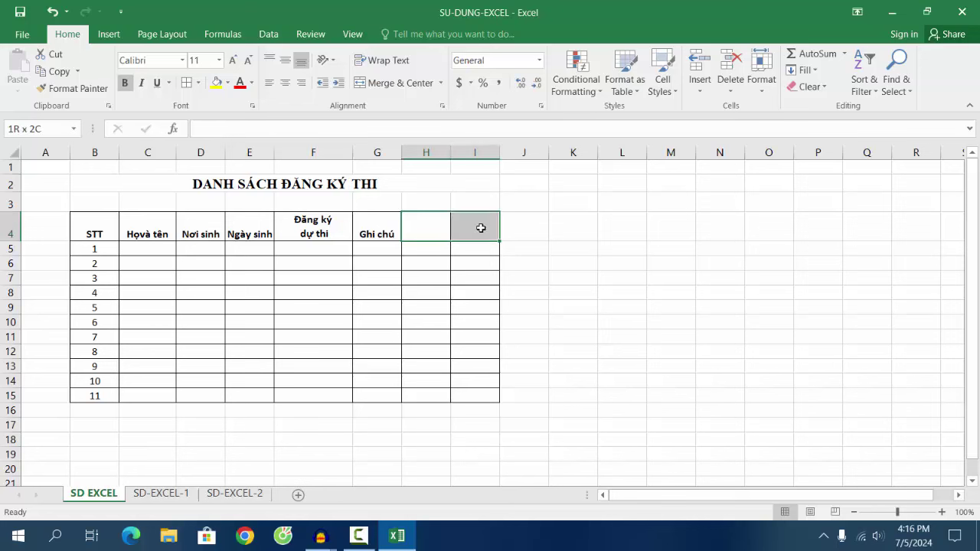
pyautogui.moveTo(480, 287); pyautogui.dragTo(480, 394)
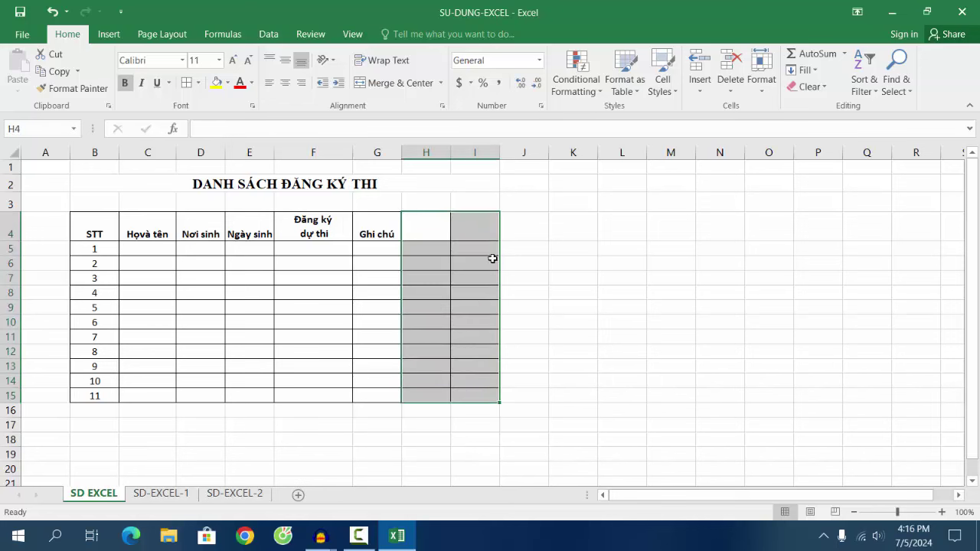
pyautogui.rightClick(465, 224)
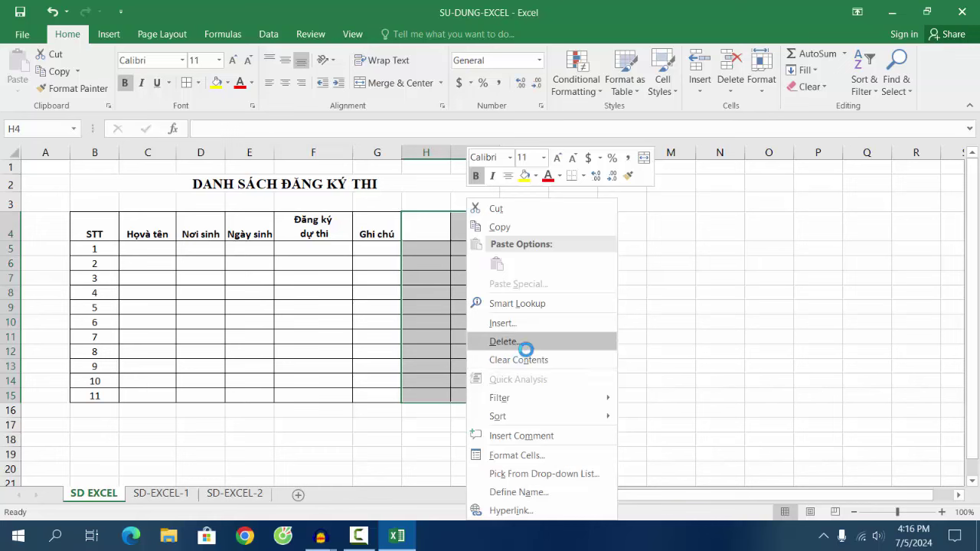
pyautogui.click(510, 343)
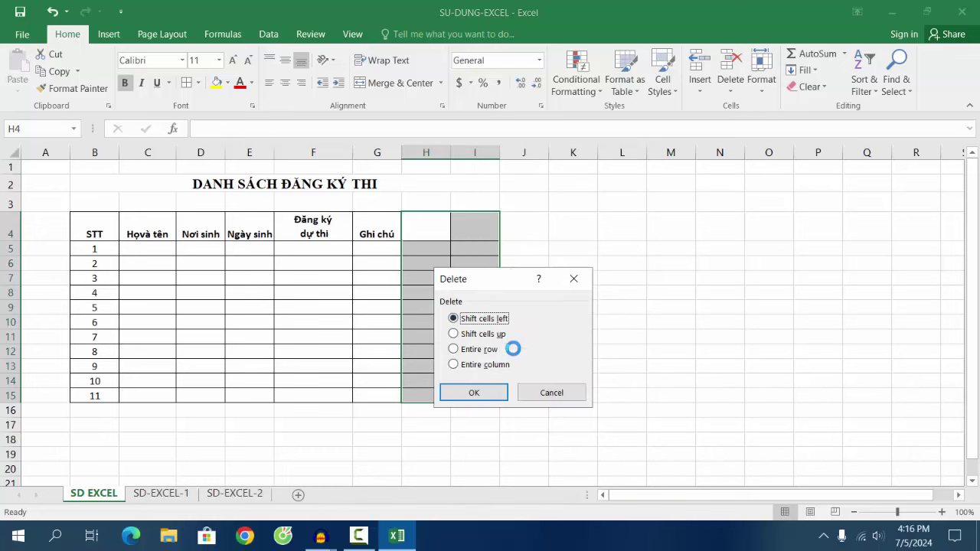
pyautogui.click(476, 392)
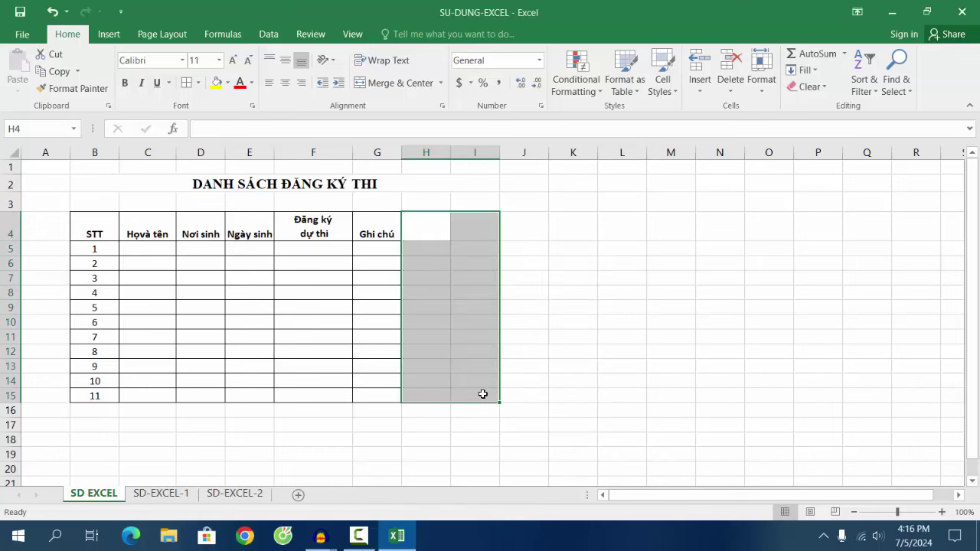
pyautogui.click(540, 393)
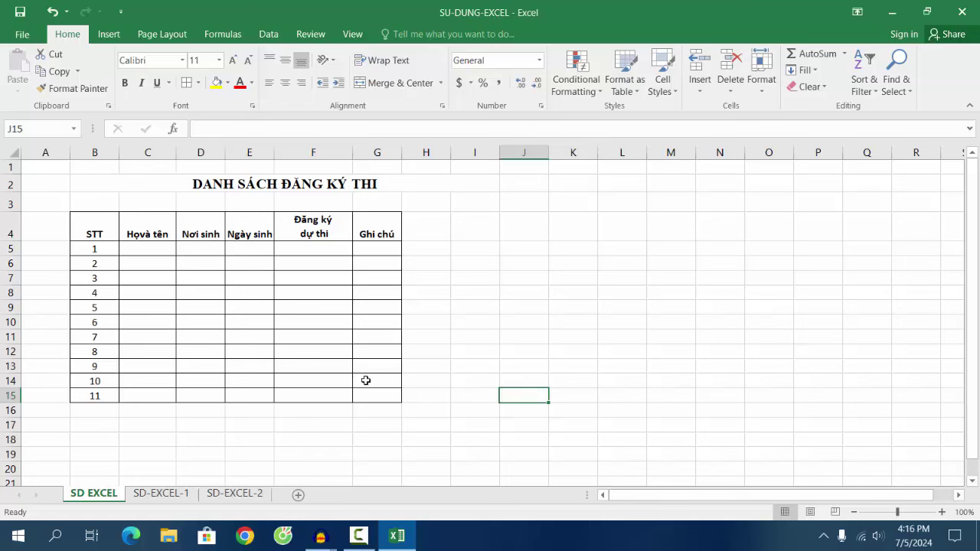
pyautogui.click(92, 337)
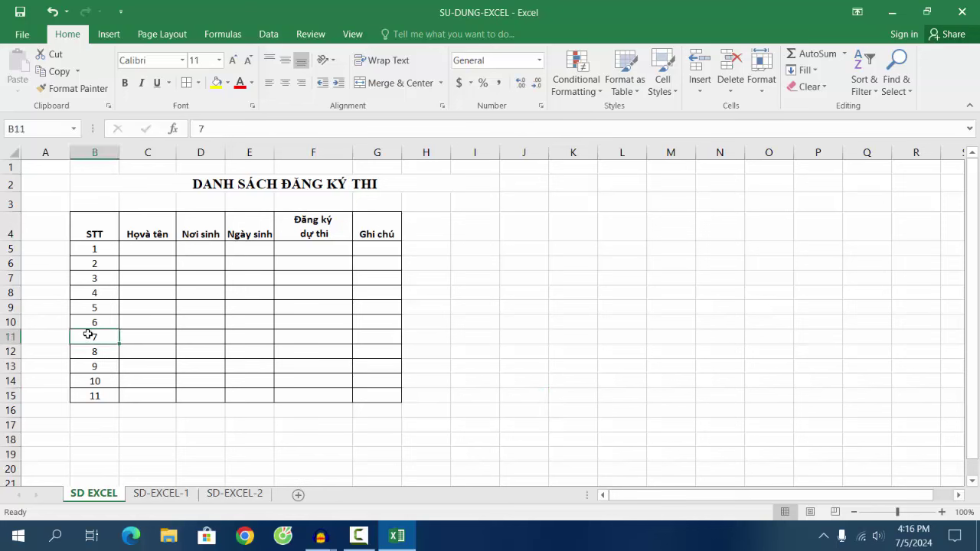
# Enter the first student's name in C5 and widen column C to fit it
pyautogui.click(158, 250)
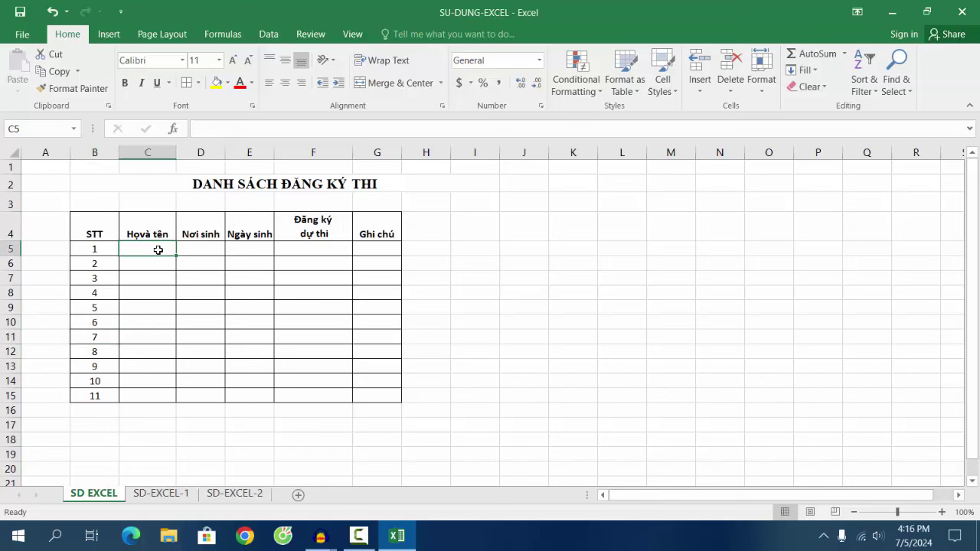
pyautogui.write('Nguyê')
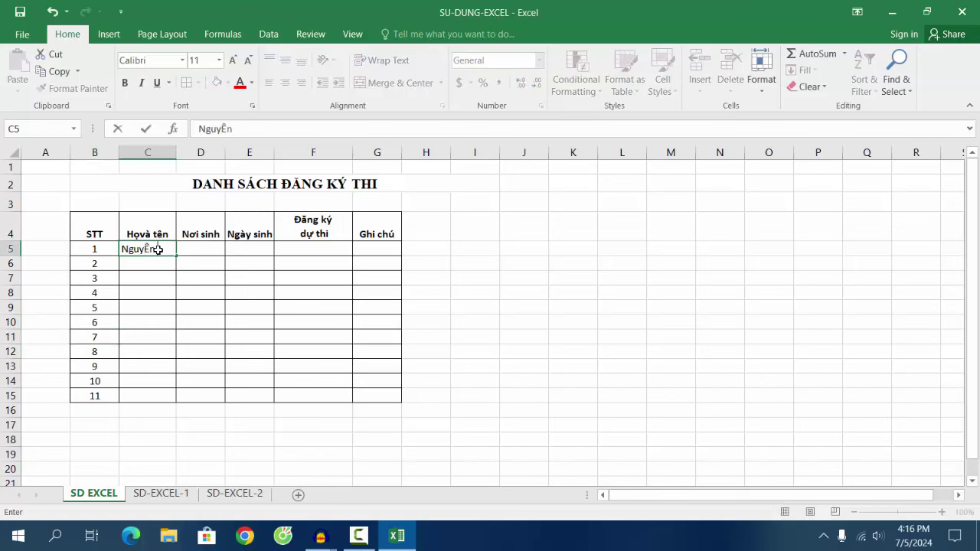
pyautogui.press('BackSpace')
pyautogui.press('BackSpace')
pyautogui.write('ễn Văn A')
pyautogui.click(182, 265)
pyautogui.click(189, 248)
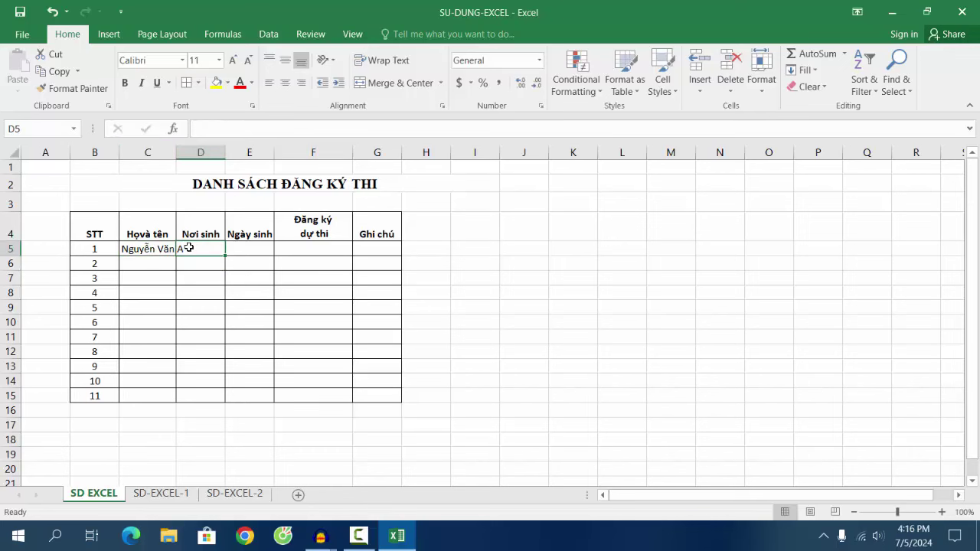
pyautogui.moveTo(176, 153); pyautogui.dragTo(186, 153)
pyautogui.click(148, 265)
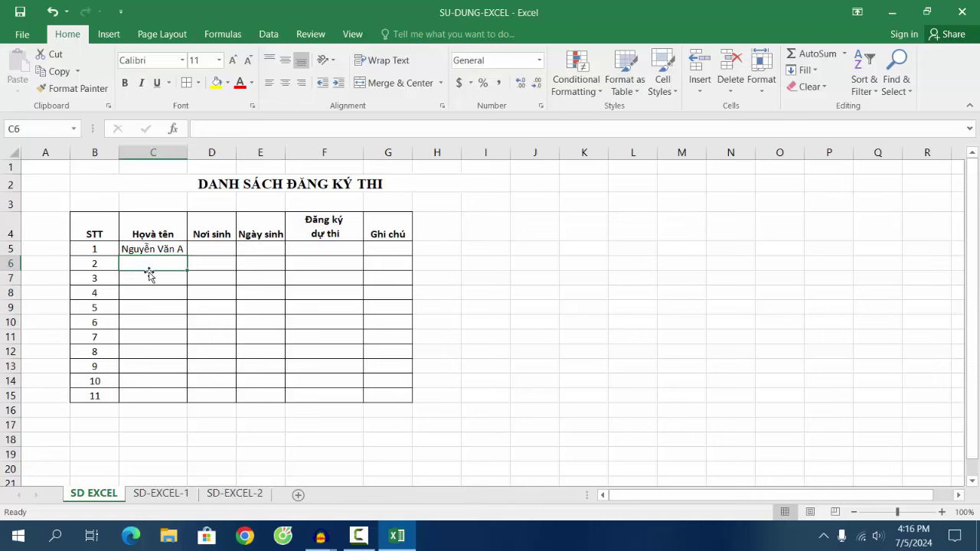
# Enter the second and third students' names in C6 and C7, then widen column D
pyautogui.write('Nguye')
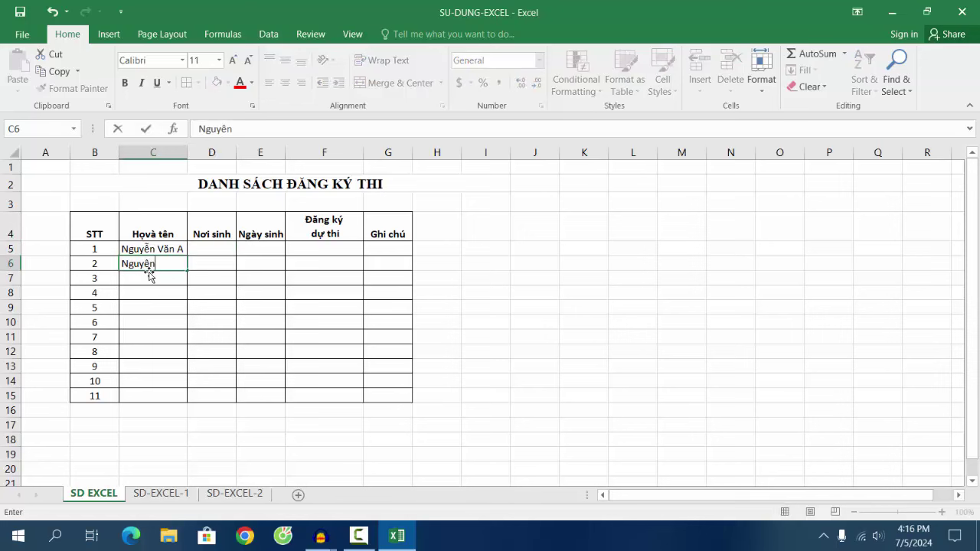
pyautogui.write('x Va')
pyautogui.write('wn')
pyautogui.click(146, 282)
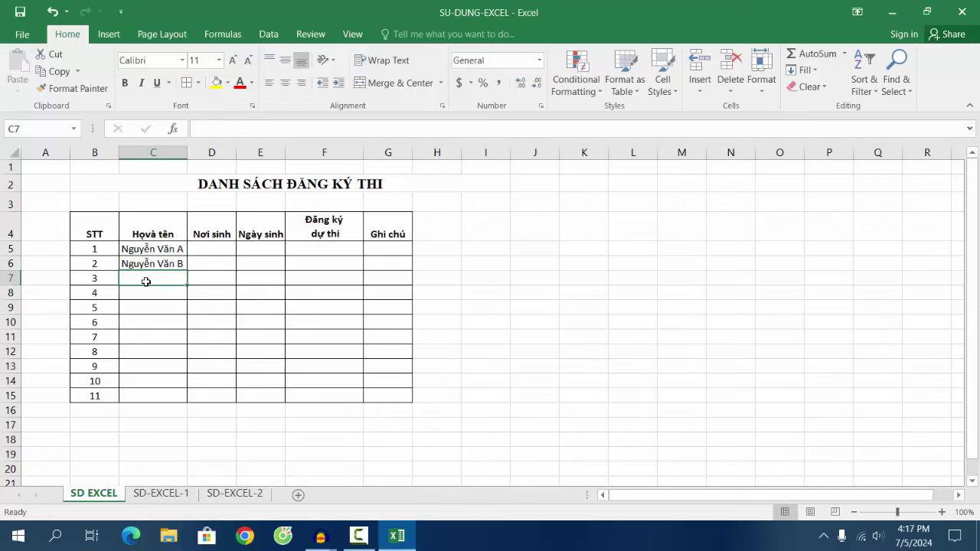
pyautogui.write('Trâ')
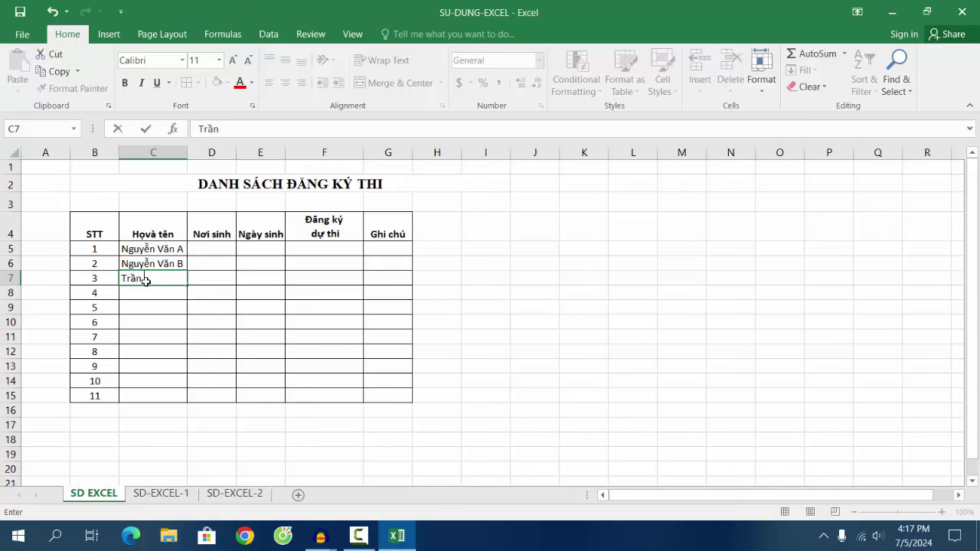
pyautogui.write('Hu')
pyautogui.write('wx')
pyautogui.click(155, 294)
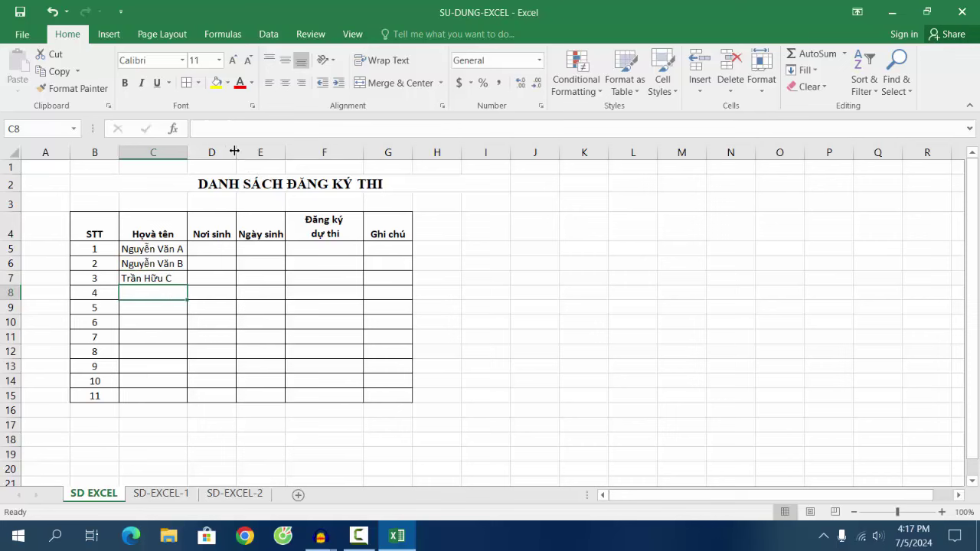
pyautogui.moveTo(235, 153); pyautogui.dragTo(249, 152)
# Type 02/05/2006, 12/9/2002 and 08/7/2001 into D5, D6 and D7
pyautogui.click(234, 246)
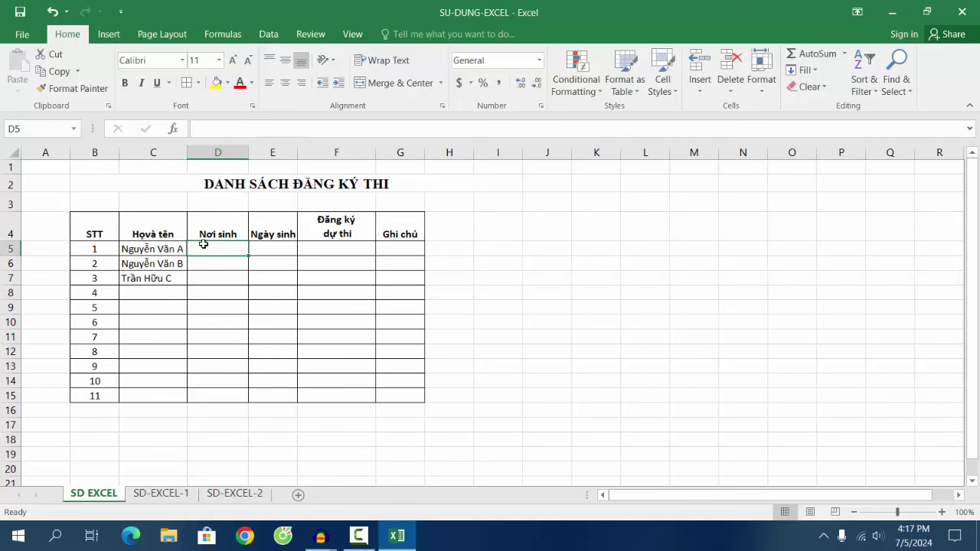
pyautogui.write('02/05')
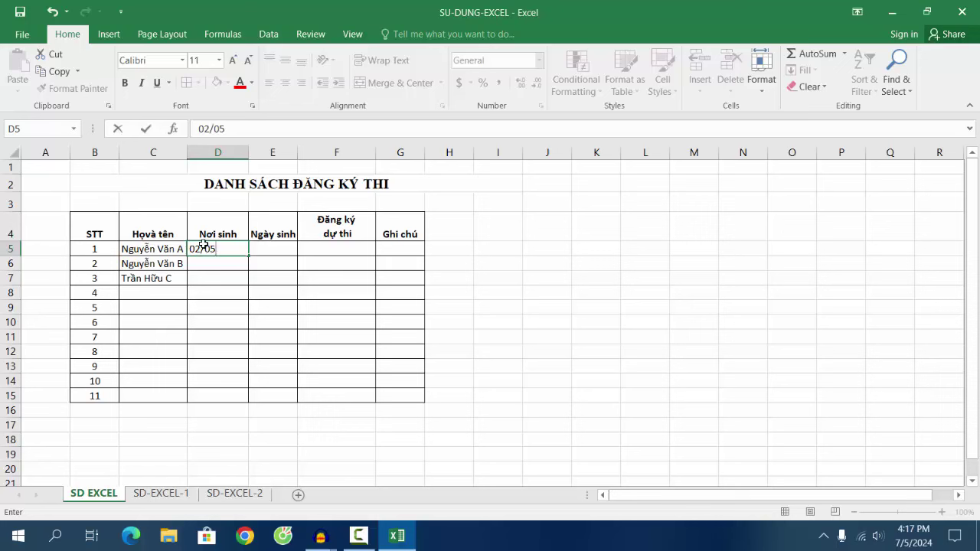
pyautogui.write('006')
pyautogui.click(229, 265)
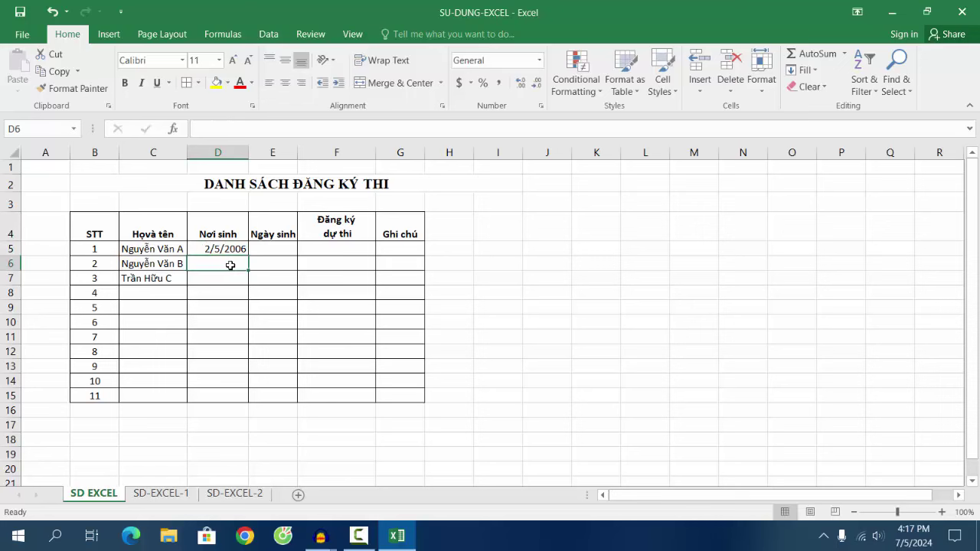
pyautogui.click(221, 247)
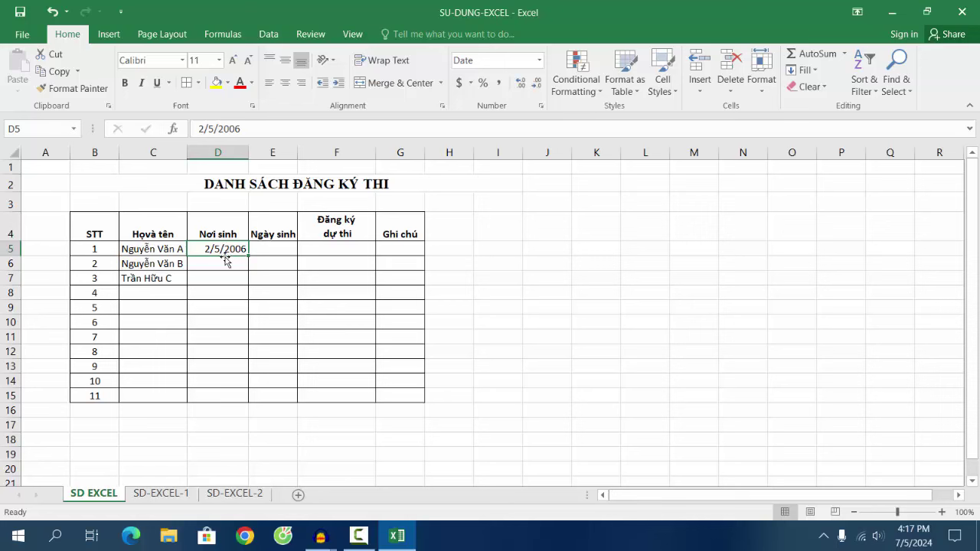
pyautogui.click(219, 262)
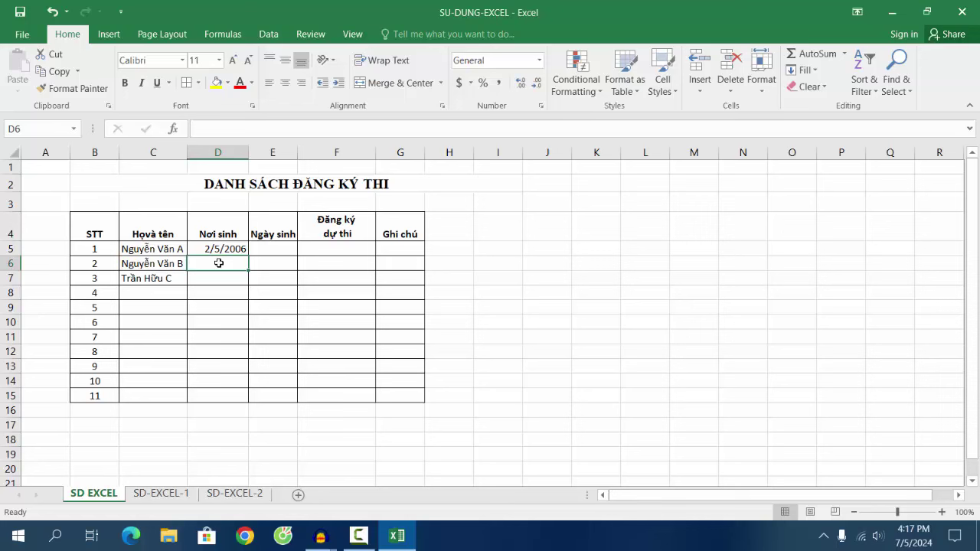
pyautogui.write('12/9/')
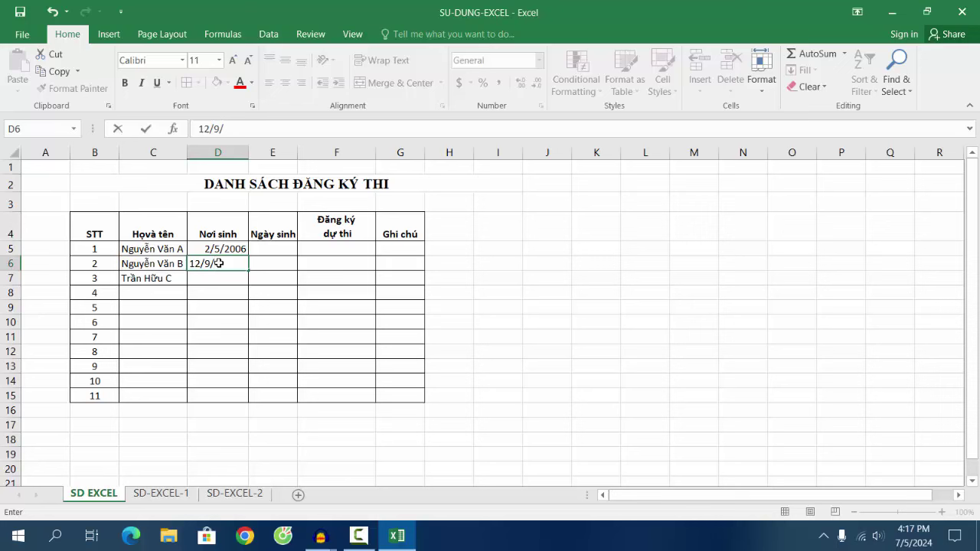
pyautogui.write('2002')
pyautogui.click(214, 279)
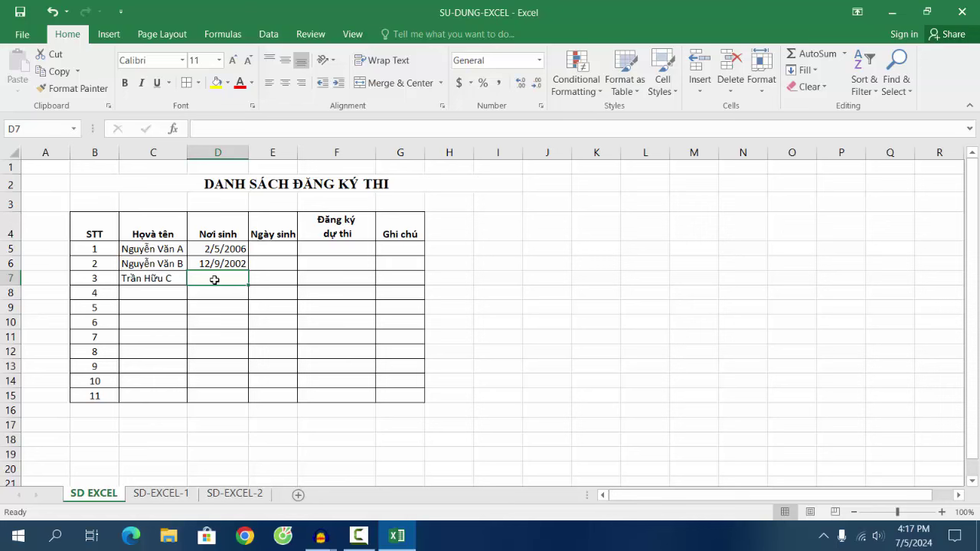
pyautogui.write('08/')
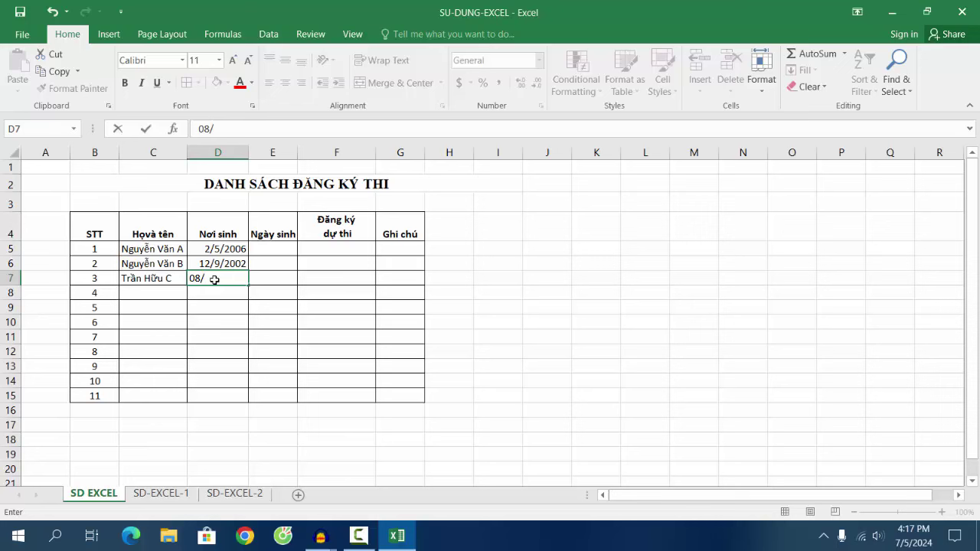
pyautogui.write('7/2001')
pyautogui.click(276, 251)
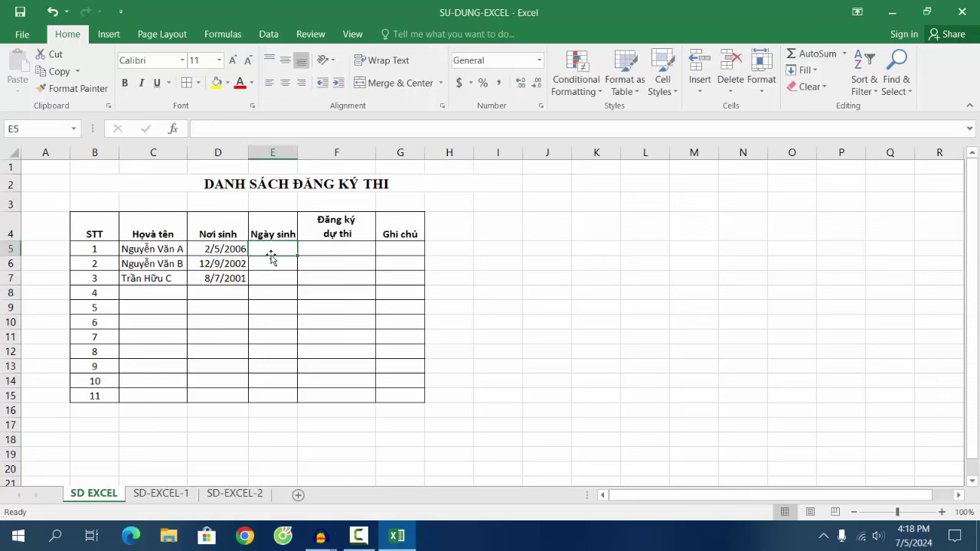
# Cut the three dates from D5:D7 and paste them into E5 under Ngày sinh
pyautogui.click(224, 250)
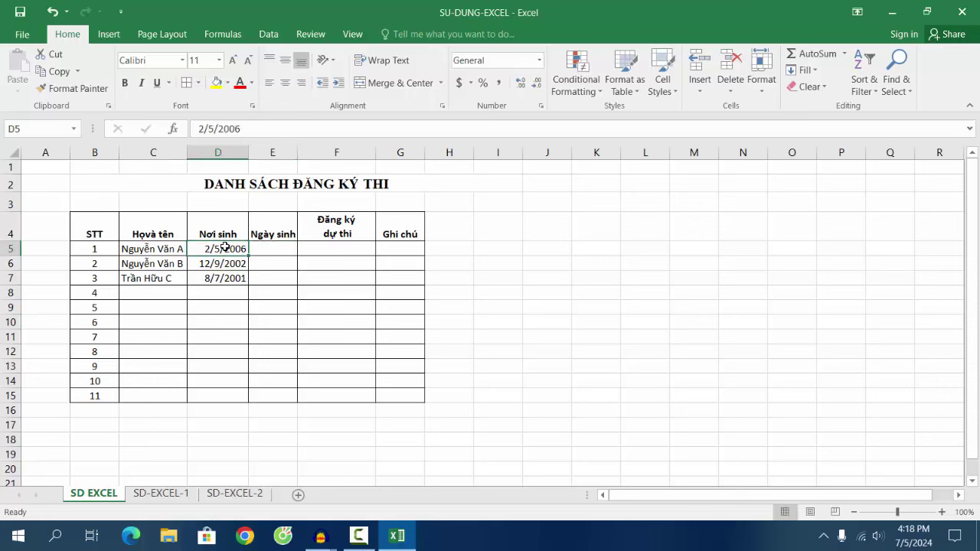
pyautogui.click(227, 237)
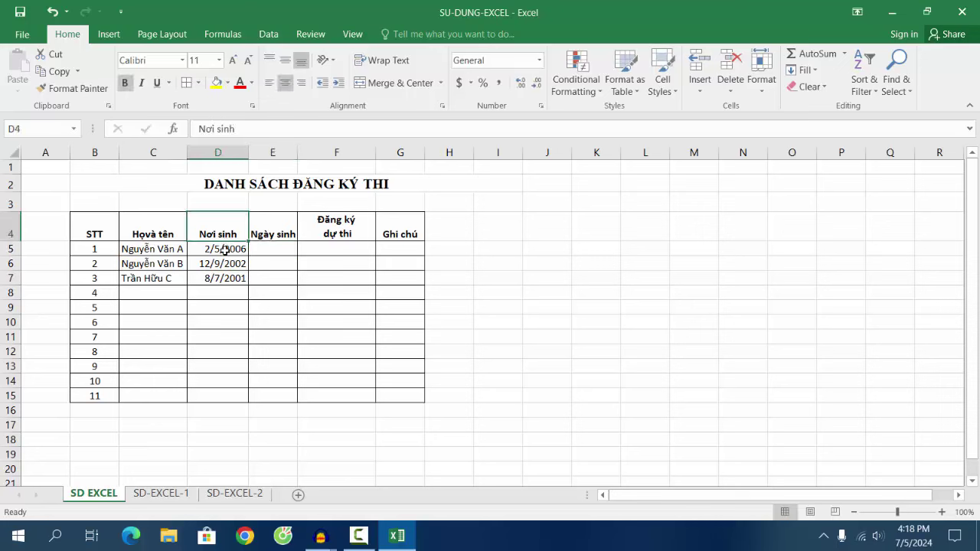
pyautogui.click(228, 248)
pyautogui.moveTo(228, 248); pyautogui.dragTo(226, 278)
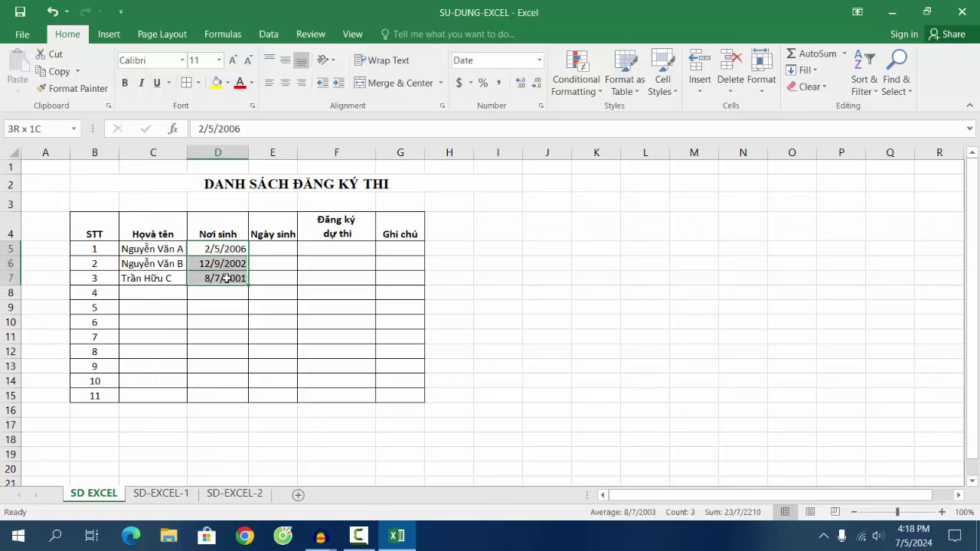
pyautogui.rightClick(219, 252)
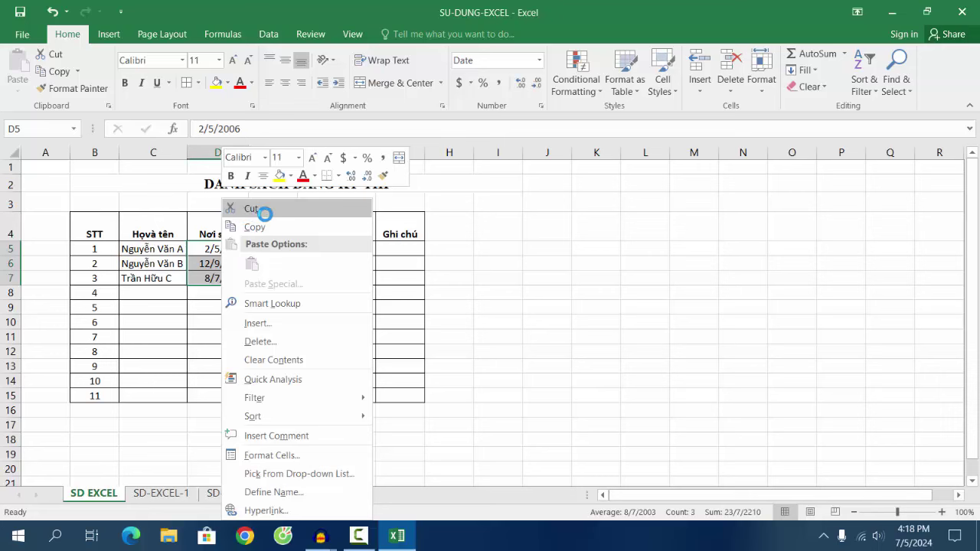
pyautogui.click(267, 212)
pyautogui.click(275, 251)
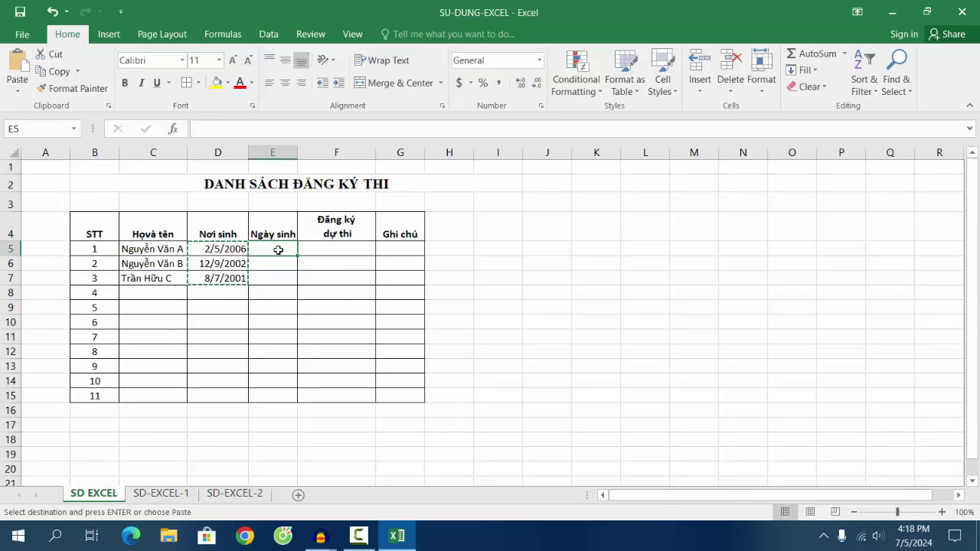
pyautogui.rightClick(275, 250)
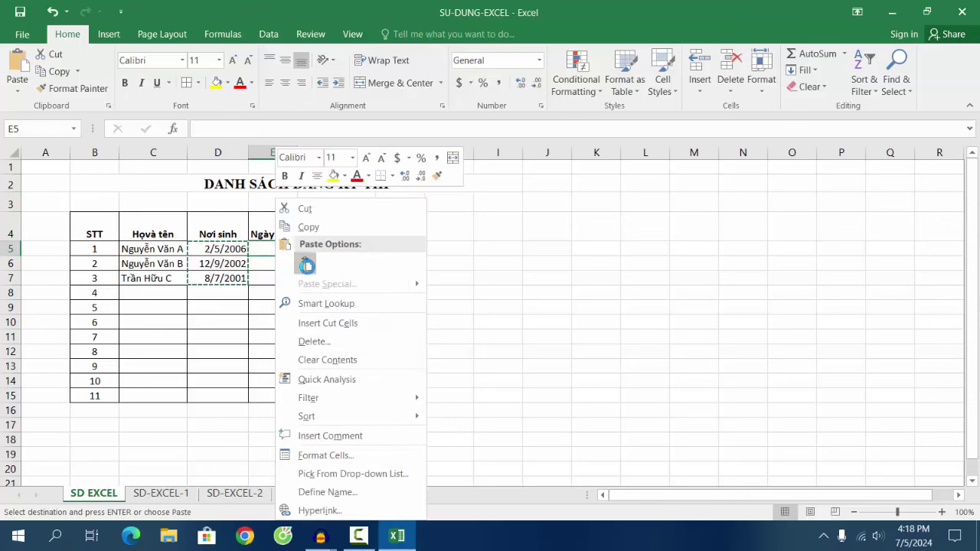
pyautogui.click(305, 264)
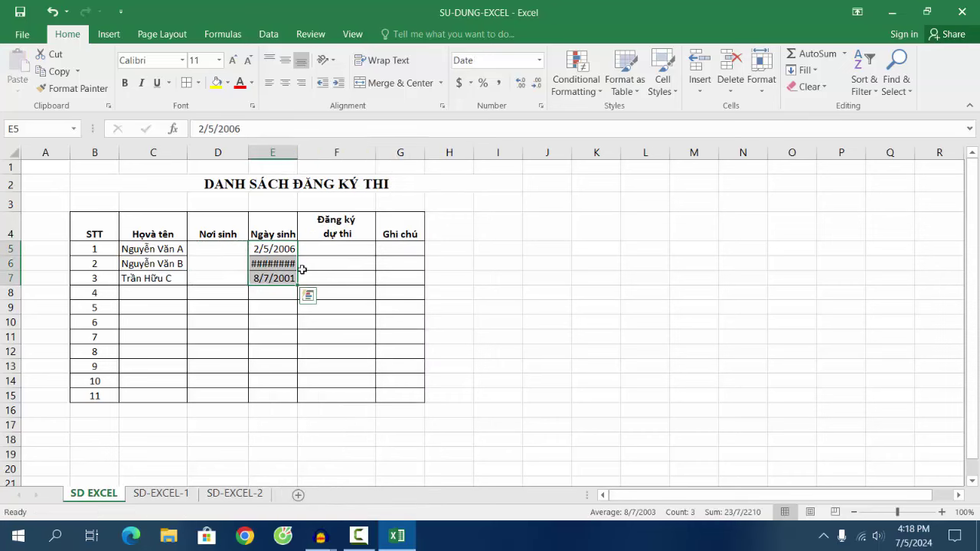
pyautogui.click(225, 266)
# Widen column E so 12/9/2002 displays in full
pyautogui.click(261, 264)
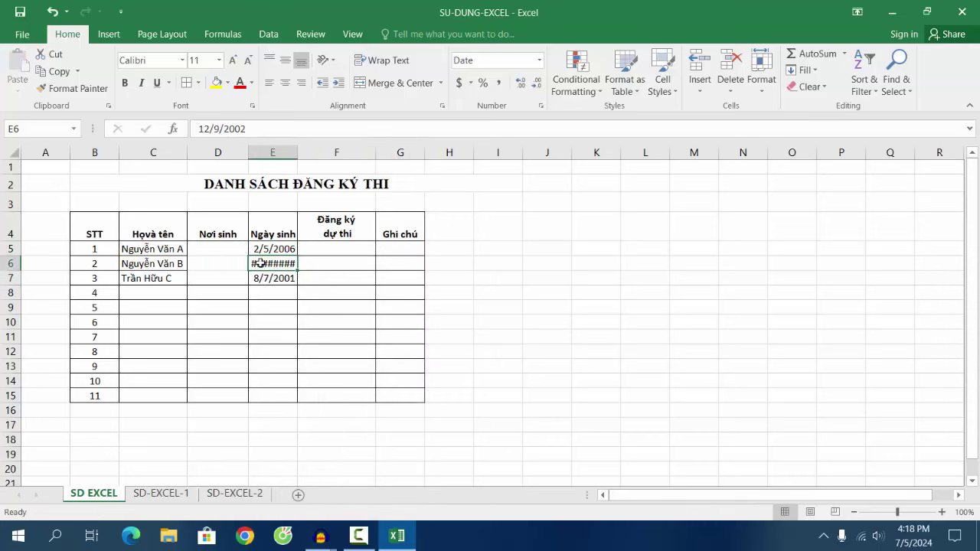
pyautogui.moveTo(302, 156); pyautogui.dragTo(312, 155)
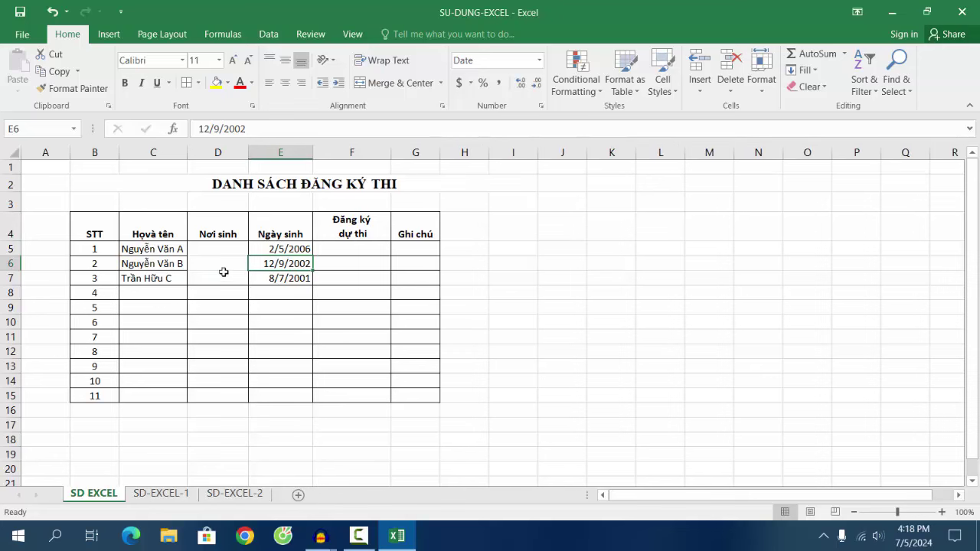
pyautogui.click(210, 252)
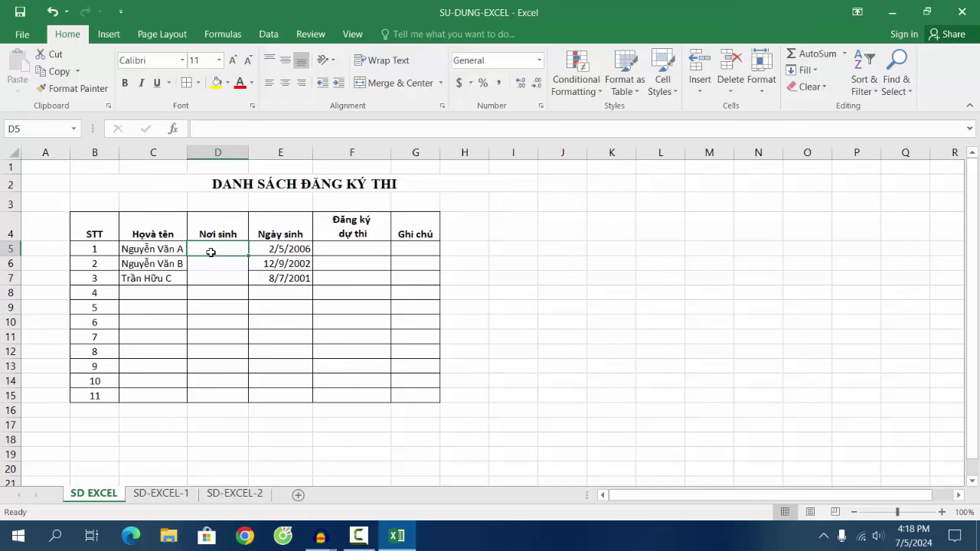
# Enter Đồng Nai, Bình Phước and Hải Dương in D5, D6 and D7
pyautogui.write('Đ')
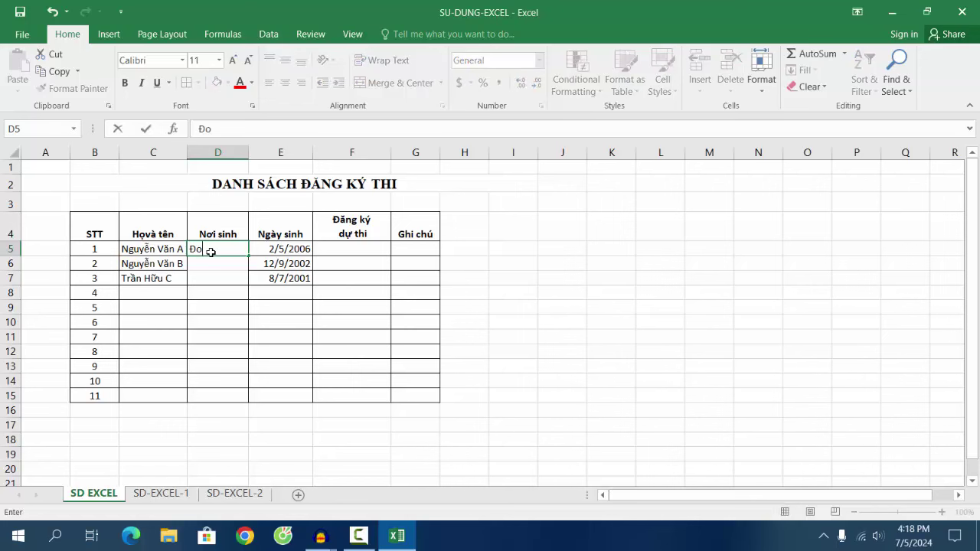
pyautogui.write('ồng Nai')
pyautogui.click(215, 264)
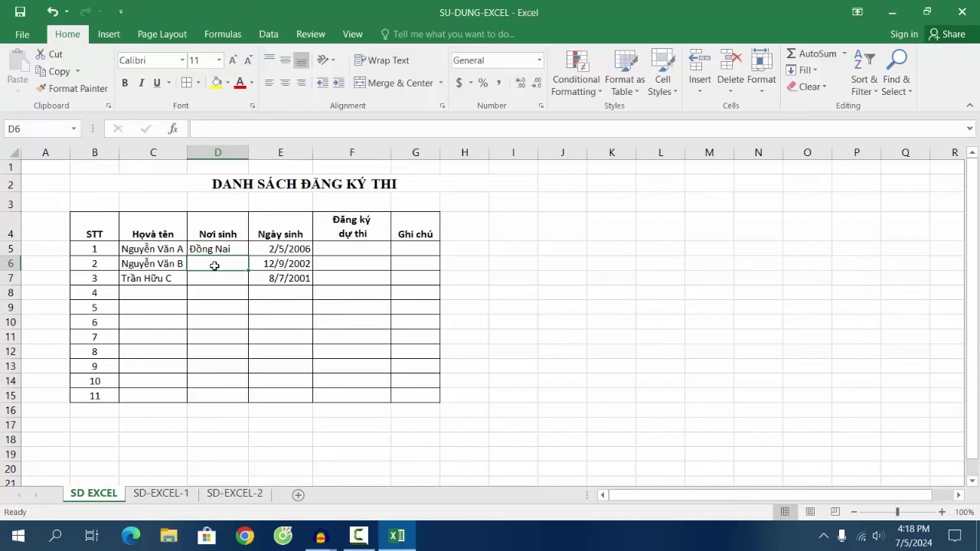
pyautogui.write('Bin')
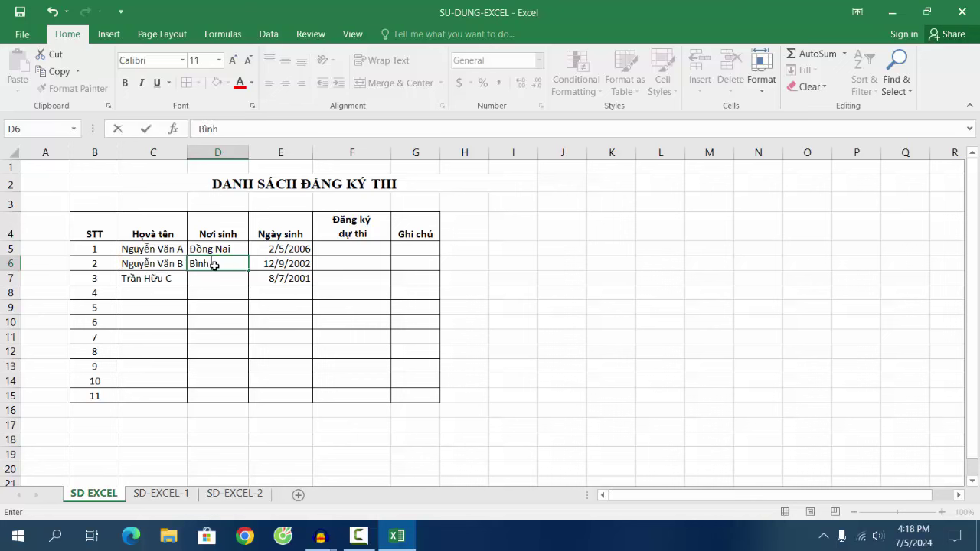
pyautogui.write('ươ')
pyautogui.click(216, 279)
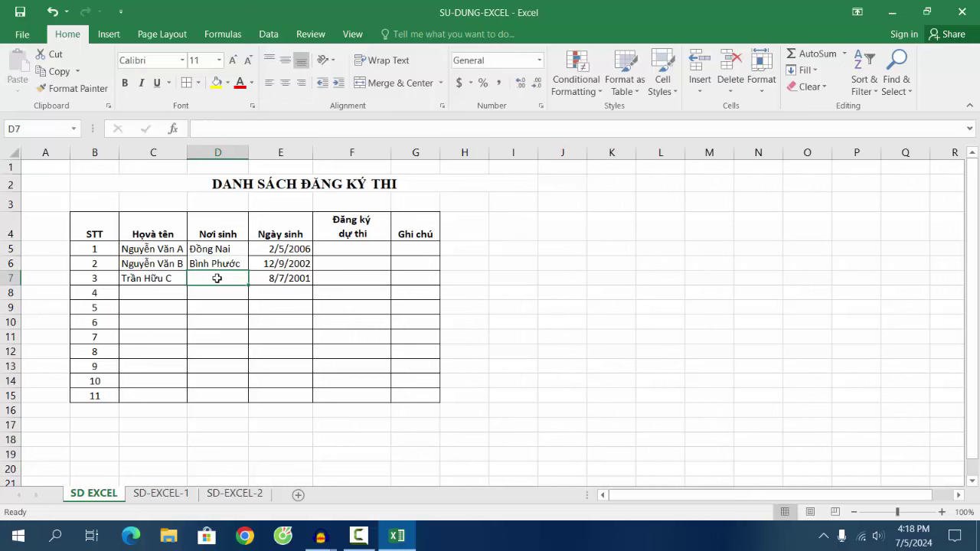
pyautogui.write('Ha')
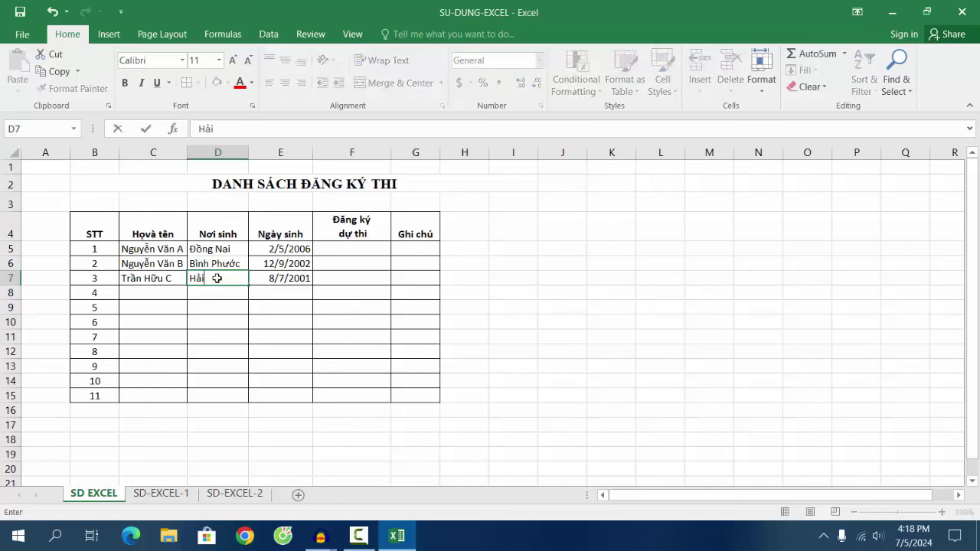
pyautogui.write('ơng')
pyautogui.click(364, 267)
pyautogui.click(365, 250)
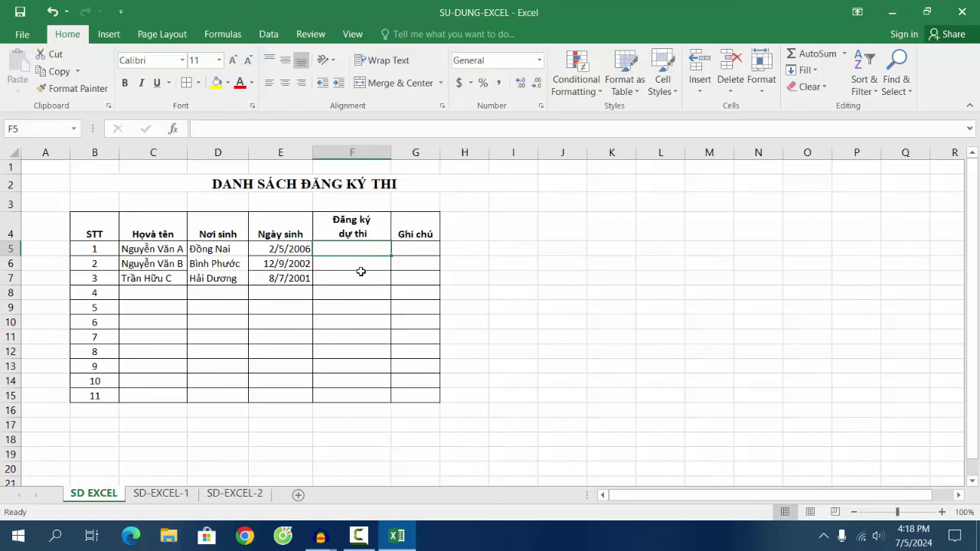
# Delete the extra table rows 8–15 holding STT numbers 4–11 below the third student
pyautogui.click(470, 311)
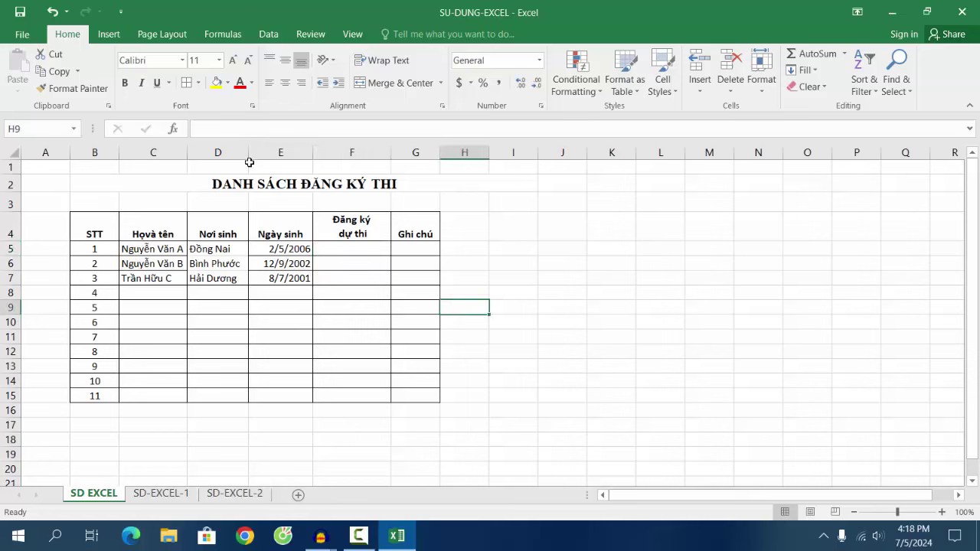
pyautogui.click(456, 338)
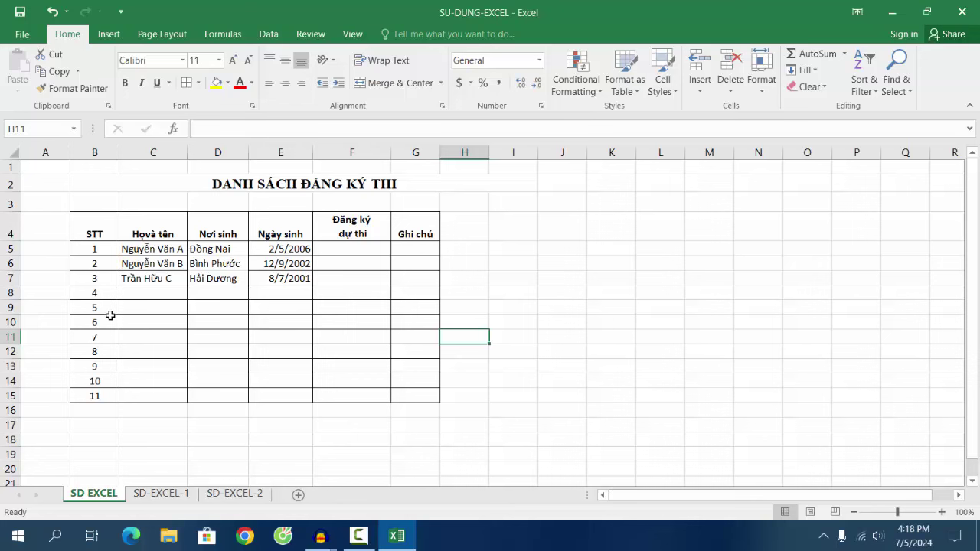
pyautogui.click(98, 295)
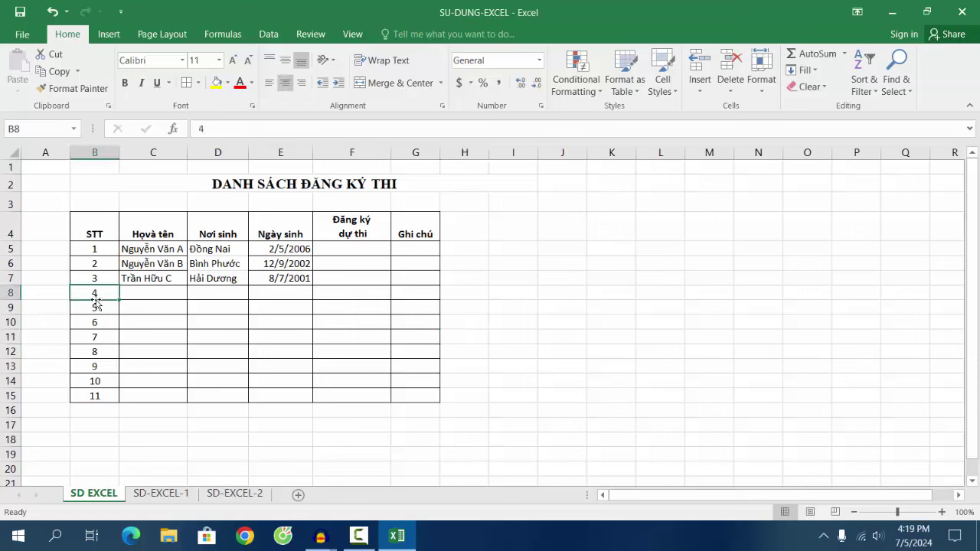
pyautogui.click(97, 251)
pyautogui.click(99, 265)
pyautogui.click(97, 280)
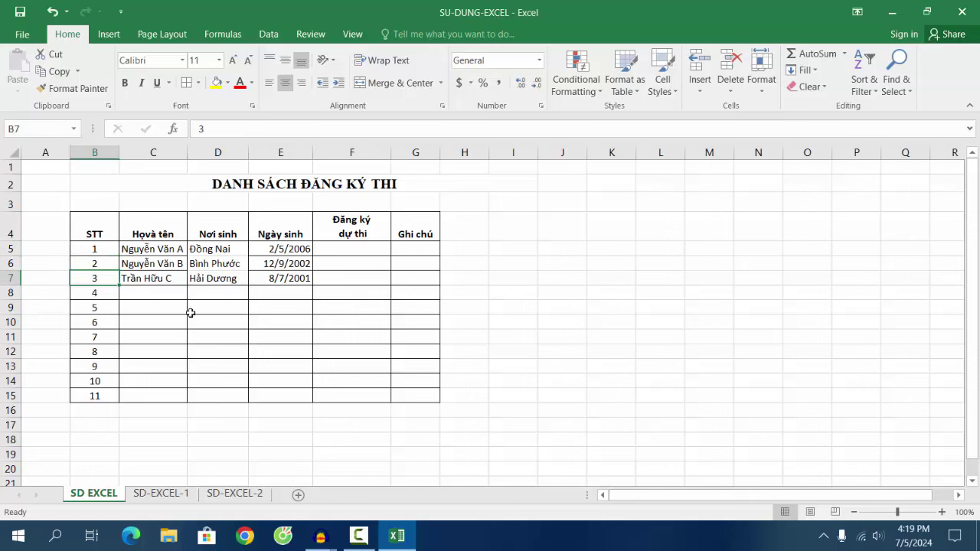
pyautogui.click(96, 298)
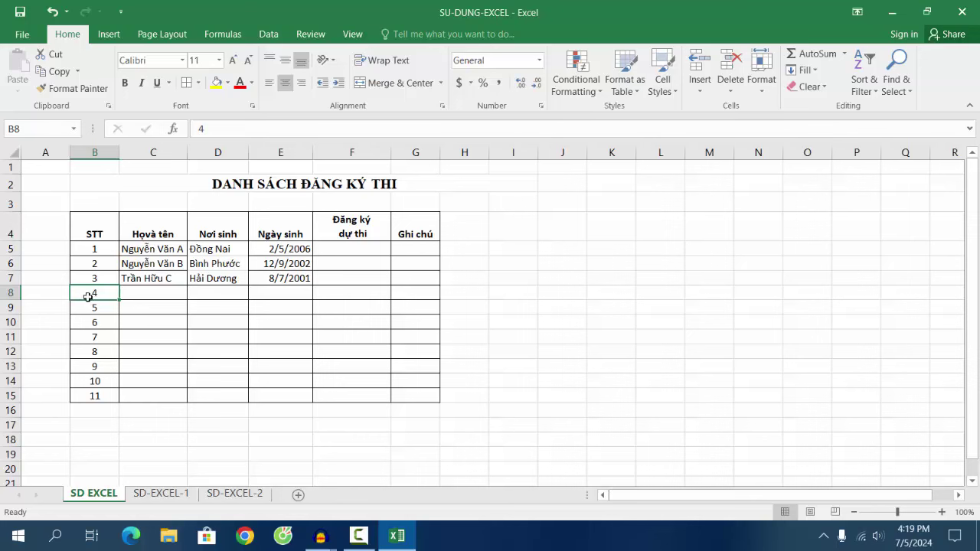
pyautogui.moveTo(89, 296)
pyautogui.mouseDown()
pyautogui.moveTo(419, 374)
pyautogui.moveTo(418, 390)
pyautogui.mouseUp()
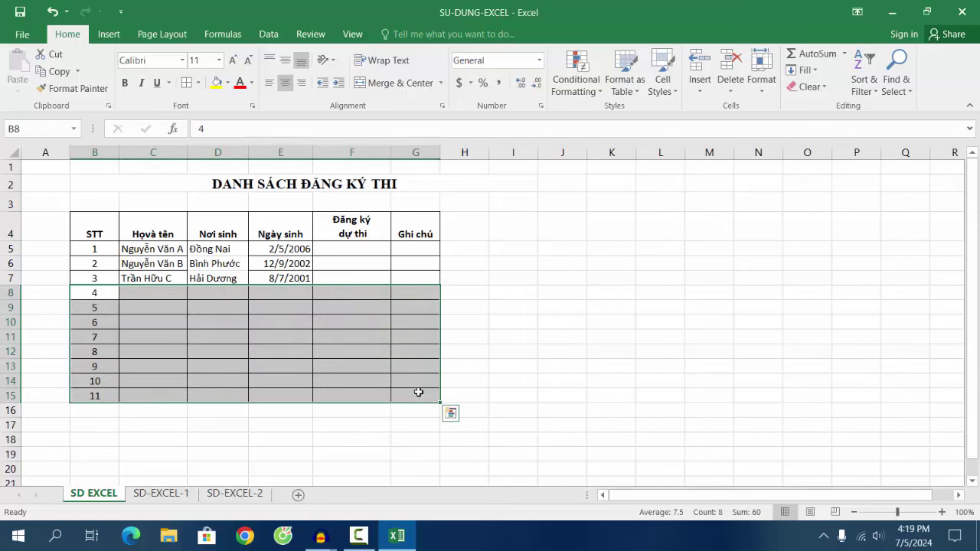
pyautogui.rightClick(356, 295)
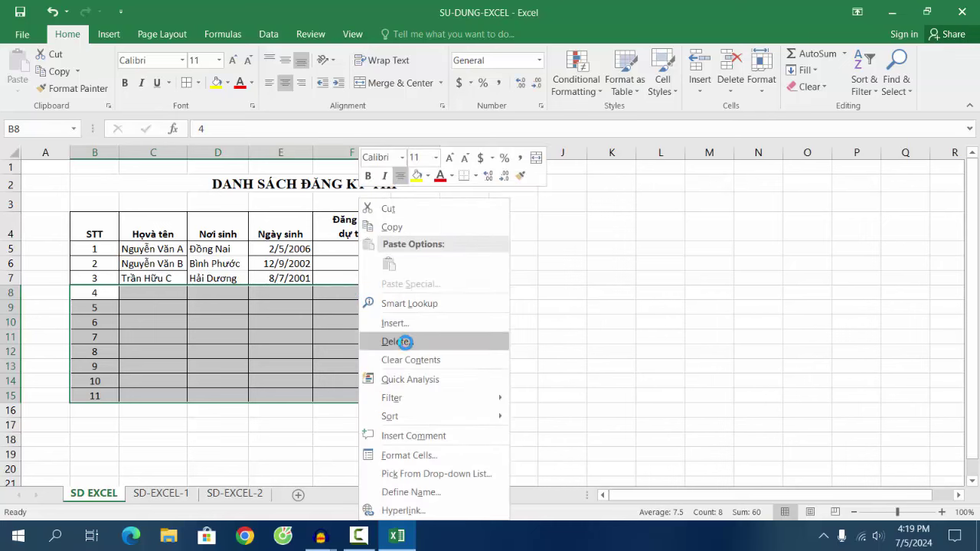
pyautogui.click(398, 341)
pyautogui.click(376, 396)
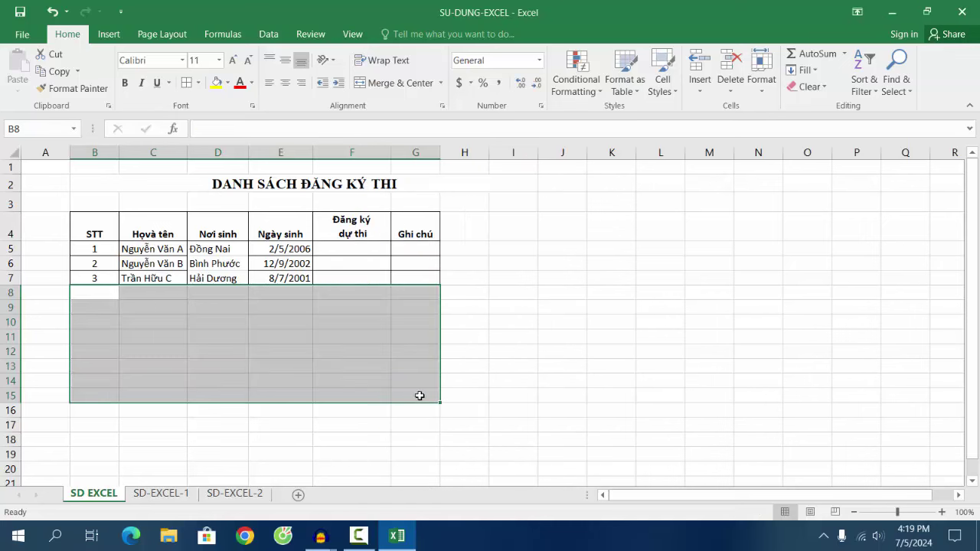
pyautogui.click(420, 396)
# Select the three Nơi sinh entries D5:D7
pyautogui.click(277, 323)
pyautogui.click(209, 285)
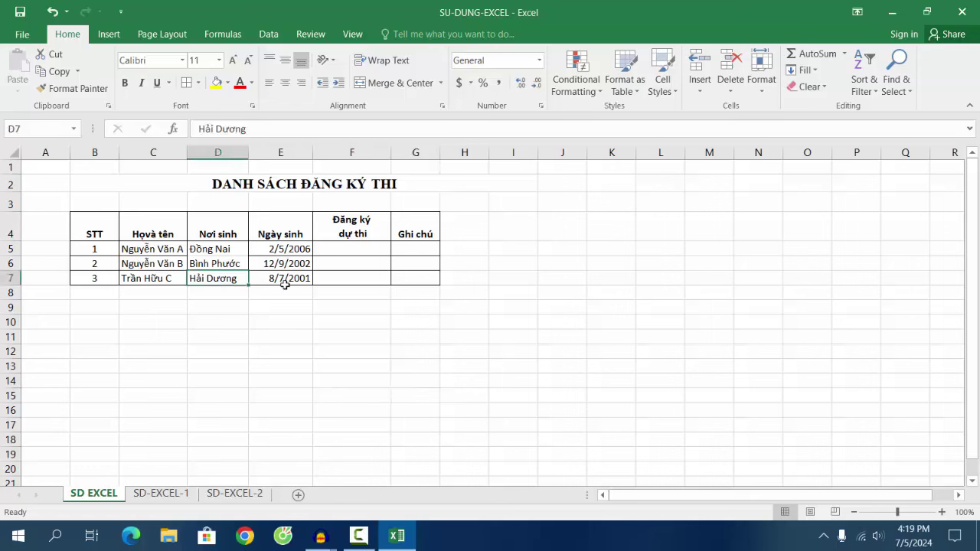
pyautogui.click(345, 279)
pyautogui.click(216, 282)
pyautogui.moveTo(218, 249); pyautogui.dragTo(220, 280)
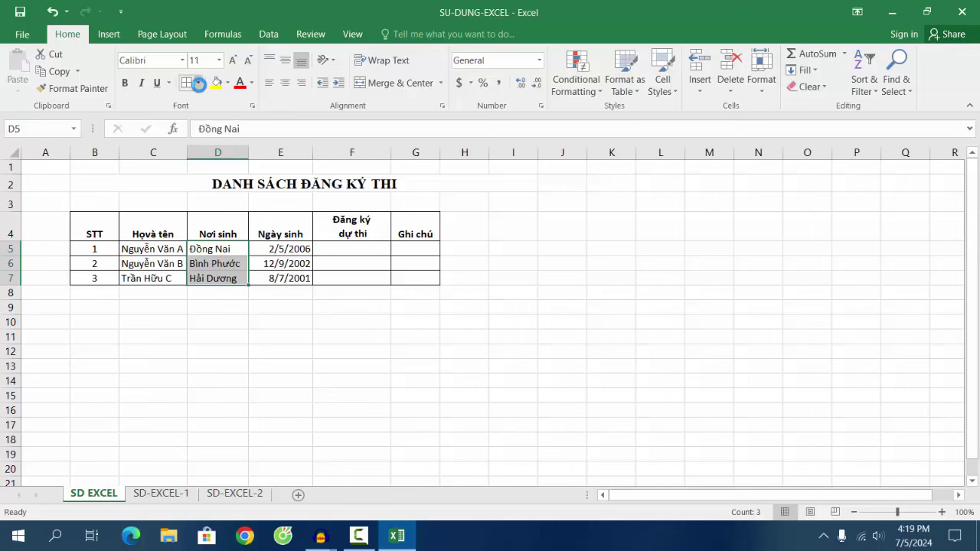
# Apply All Borders to the Nơi sinh cells D5:D7
pyautogui.click(198, 84)
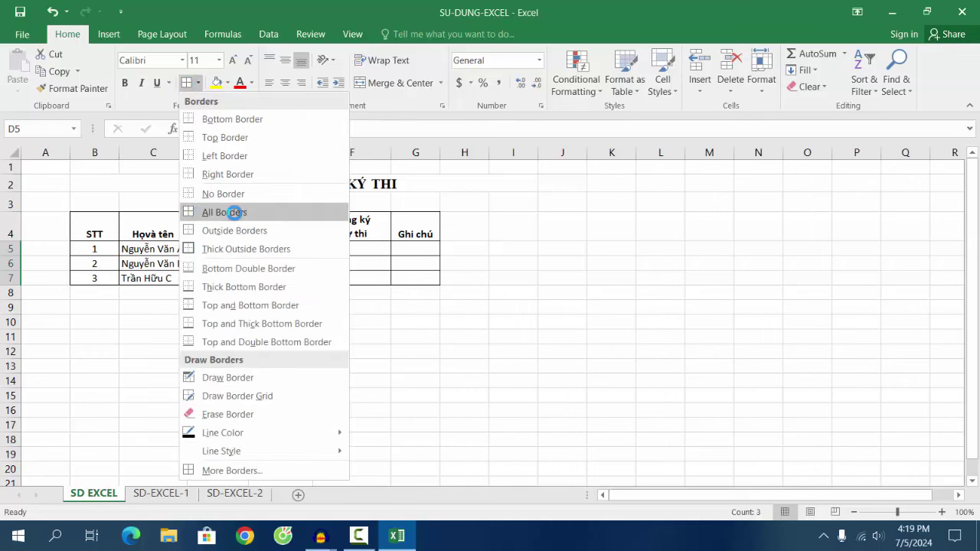
pyautogui.click(234, 212)
pyautogui.click(304, 310)
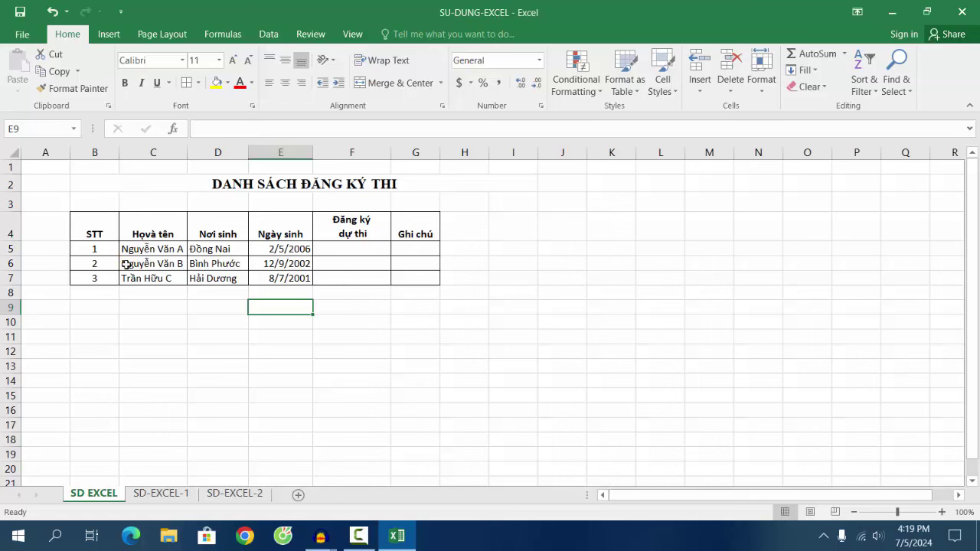
# Give the table rows B4:G7 a larger row height
pyautogui.moveTo(91, 223); pyautogui.dragTo(412, 279)
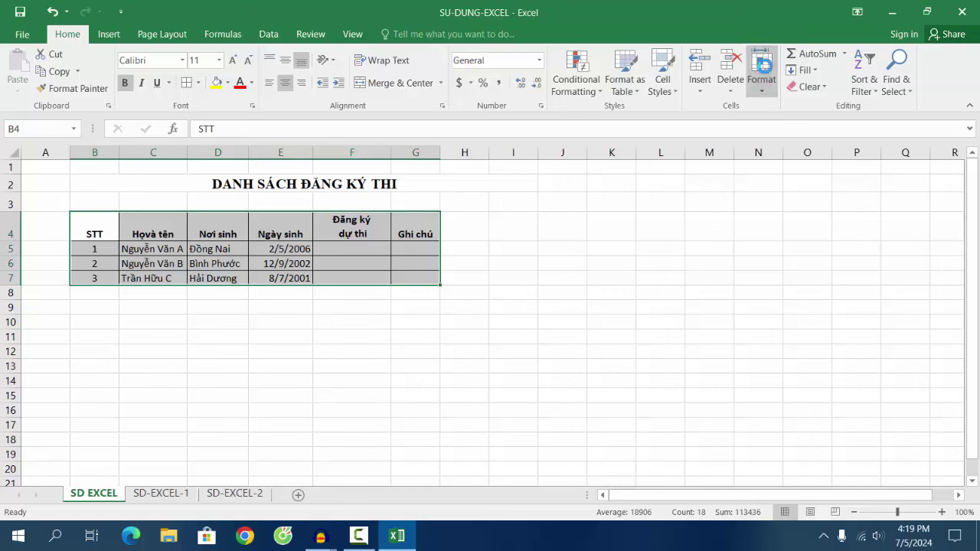
pyautogui.click(765, 80)
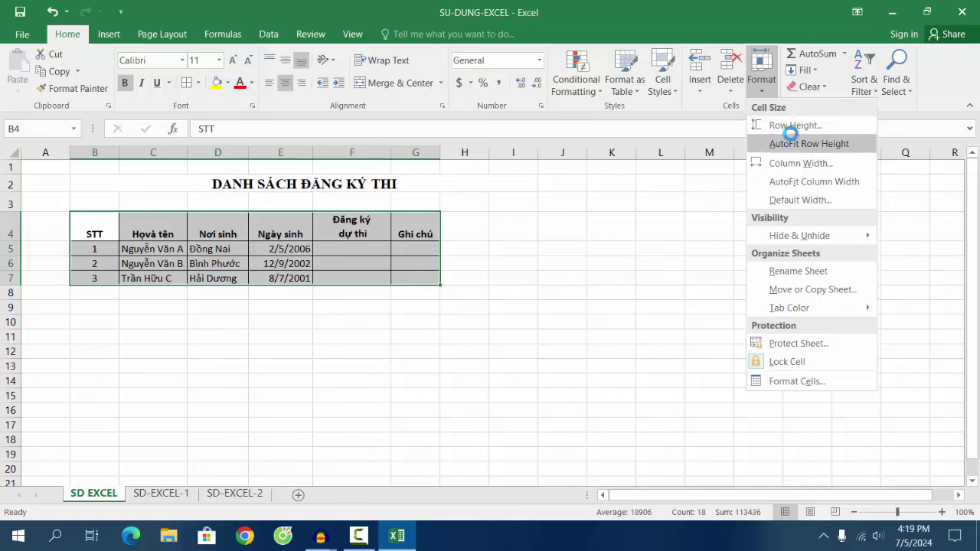
pyautogui.click(802, 130)
pyautogui.write('25')
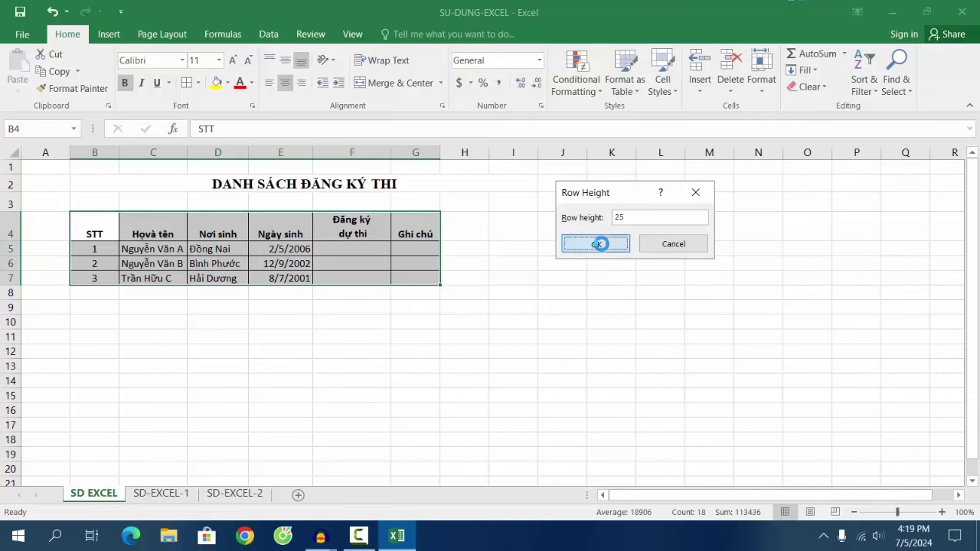
pyautogui.click(580, 243)
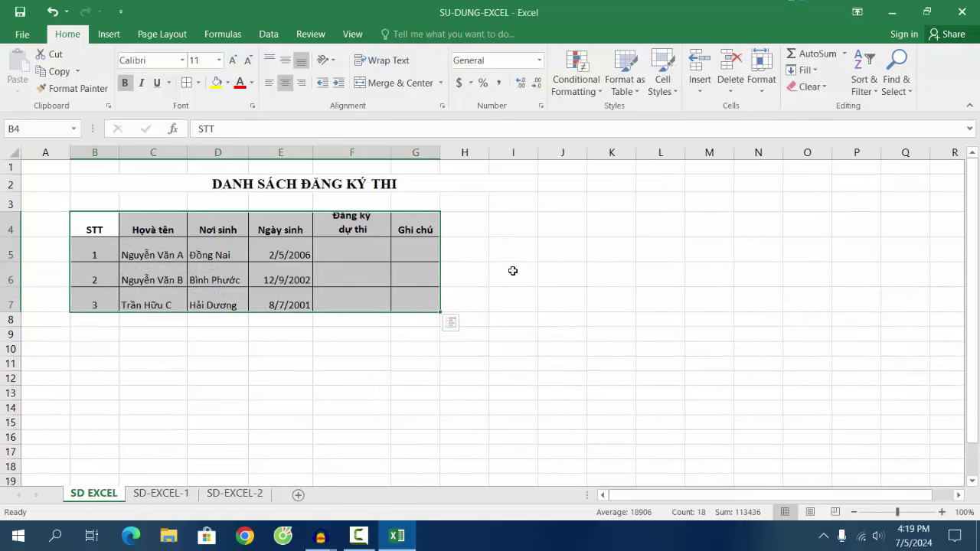
pyautogui.click(415, 299)
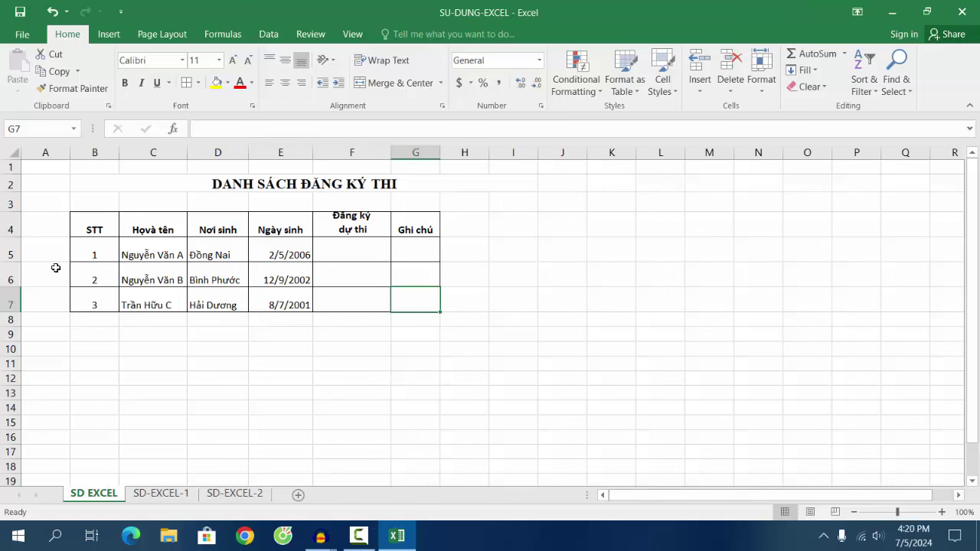
pyautogui.moveTo(82, 228); pyautogui.dragTo(396, 300)
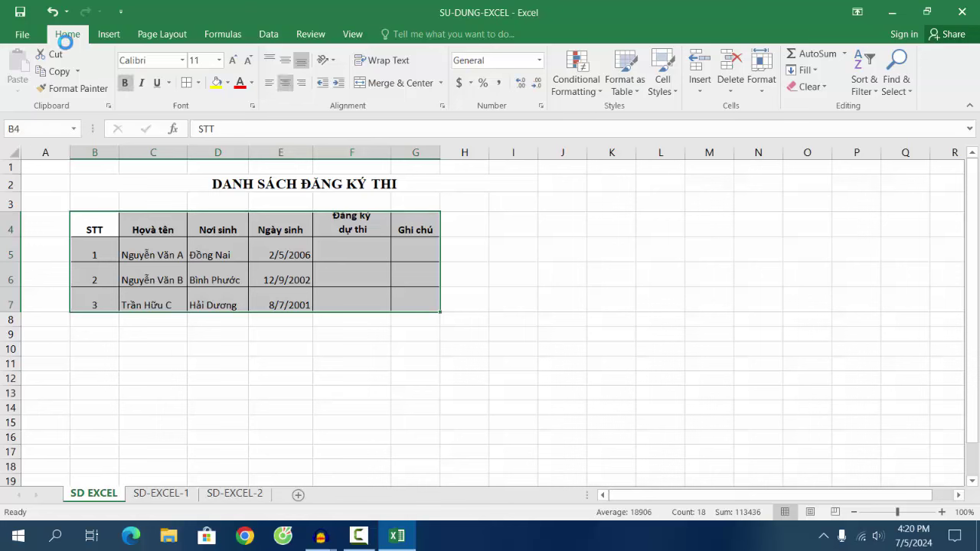
# Change the whole table B4:G7 to Times New Roman at size 14
pyautogui.click(151, 62)
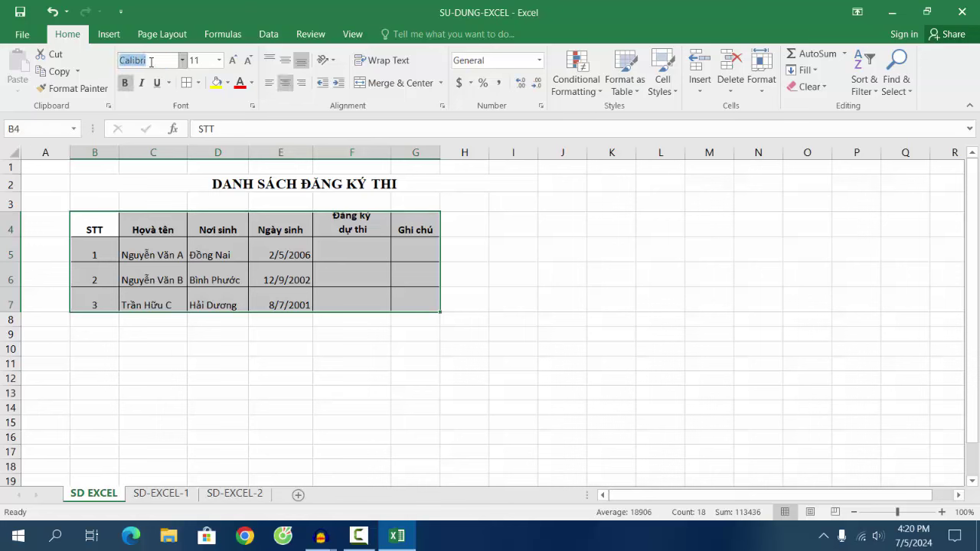
pyautogui.write('Times New Ro')
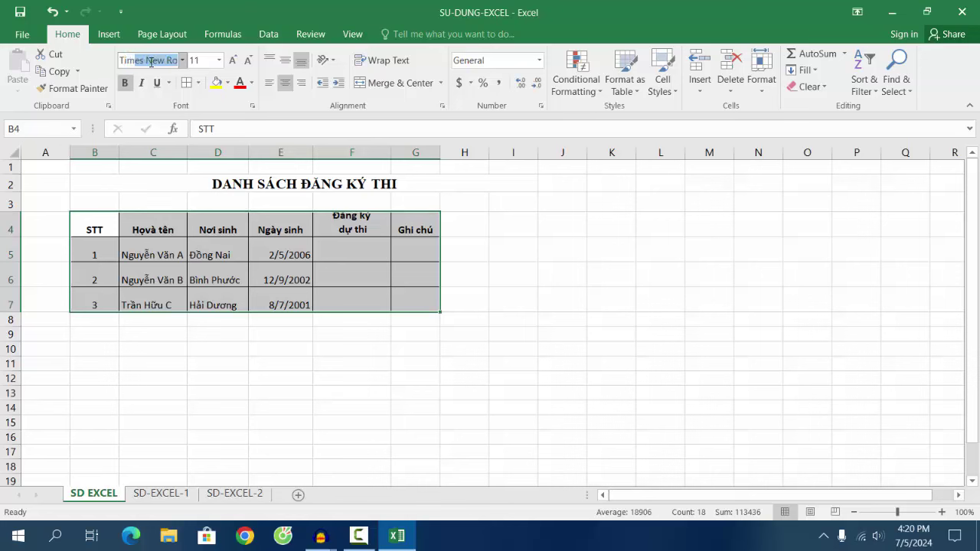
pyautogui.press('Return')
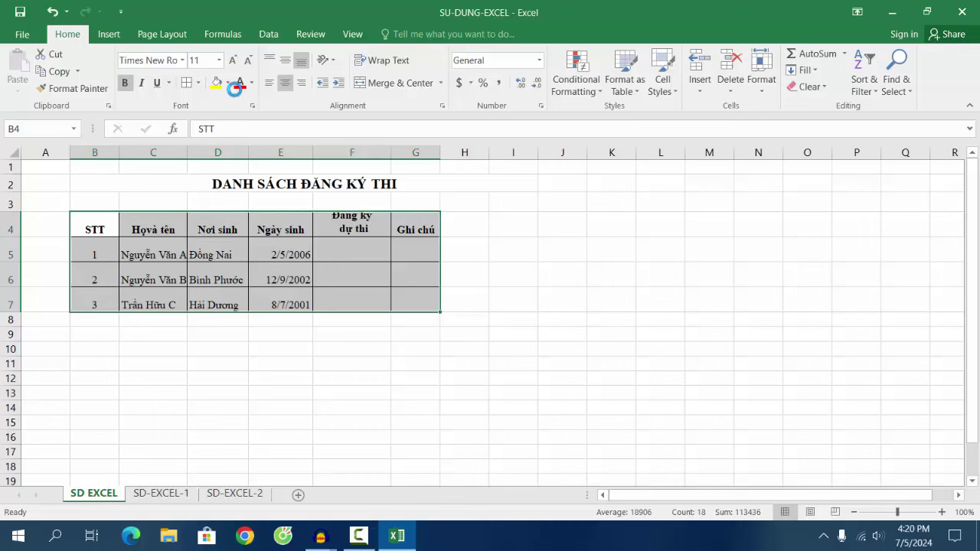
pyautogui.click(220, 60)
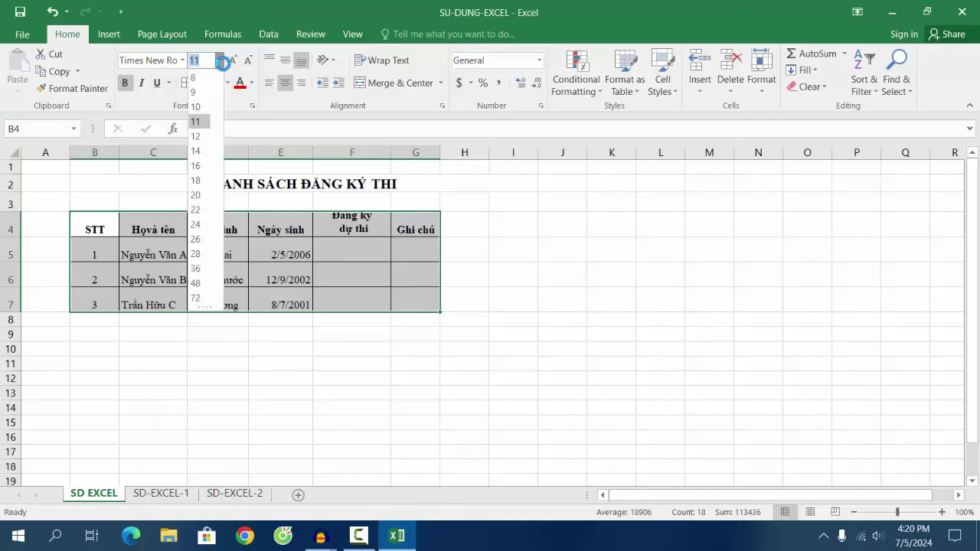
pyautogui.click(195, 151)
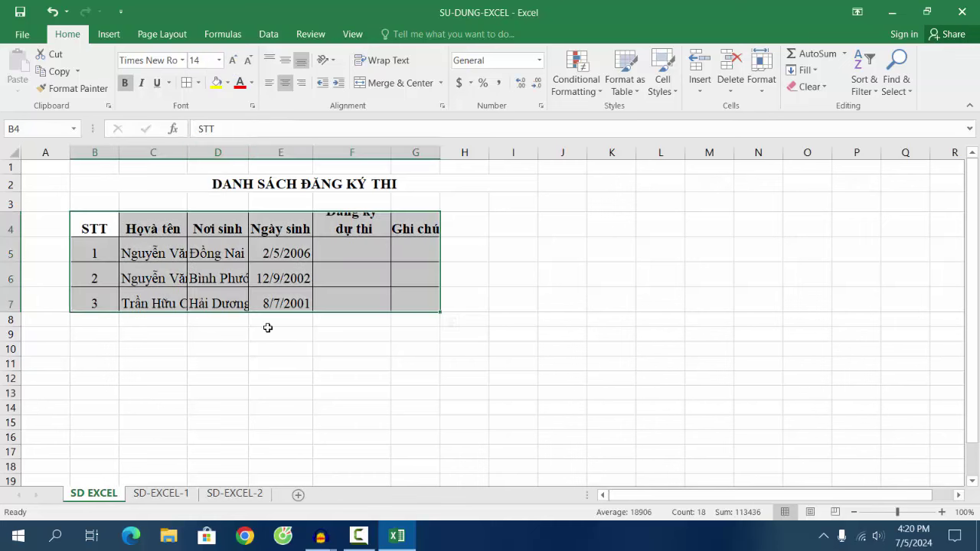
pyautogui.click(452, 321)
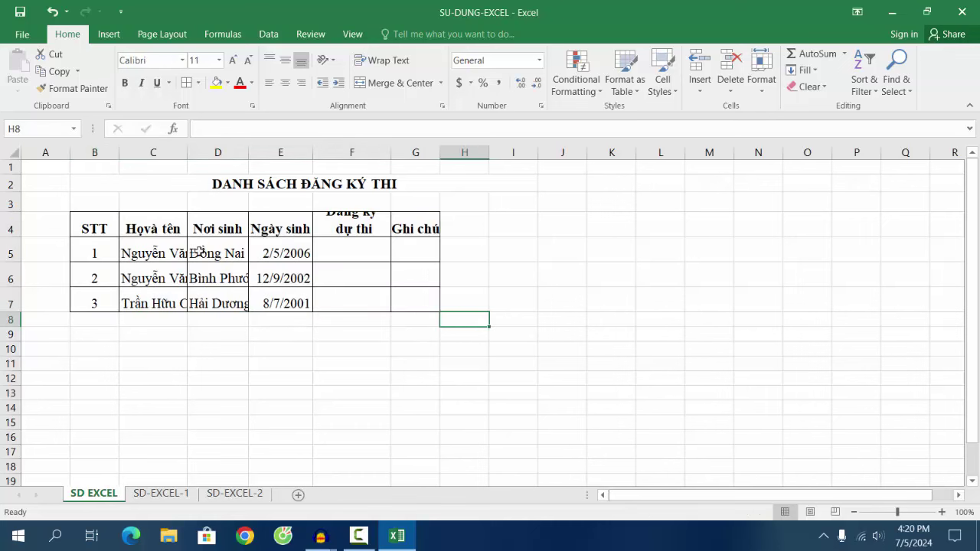
# Widen columns C, D and E so names, birthplaces and birth dates fit
pyautogui.moveTo(186, 153); pyautogui.dragTo(210, 155)
pyautogui.moveTo(273, 153); pyautogui.dragTo(280, 154)
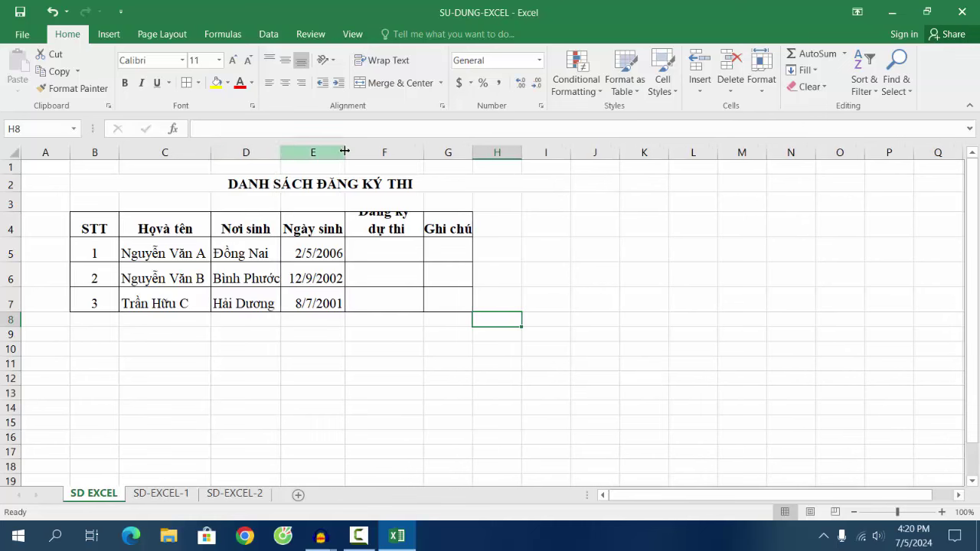
pyautogui.moveTo(344, 153); pyautogui.dragTo(357, 152)
pyautogui.moveTo(281, 154); pyautogui.dragTo(287, 155)
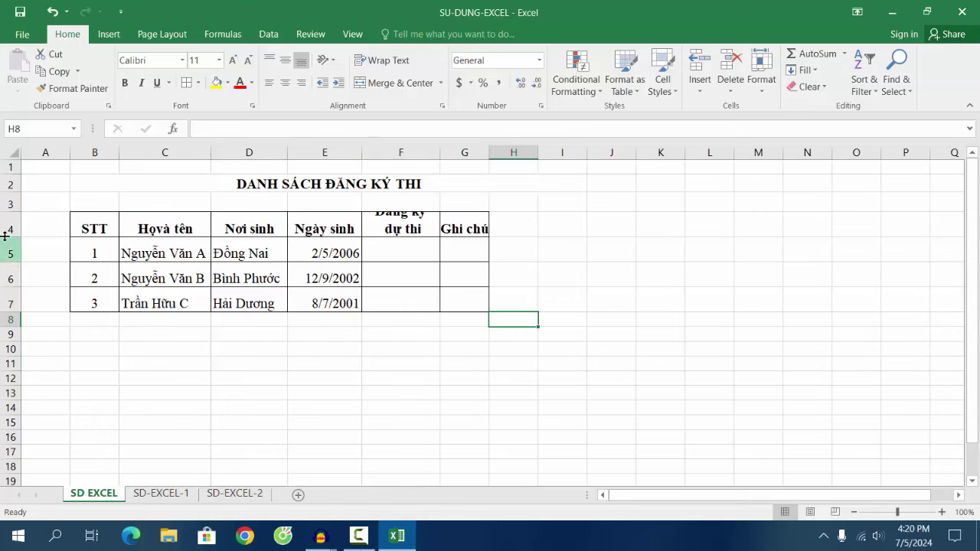
# Make header row 4 taller and reselect the table B4:G7
pyautogui.moveTo(11, 236); pyautogui.dragTo(11, 253)
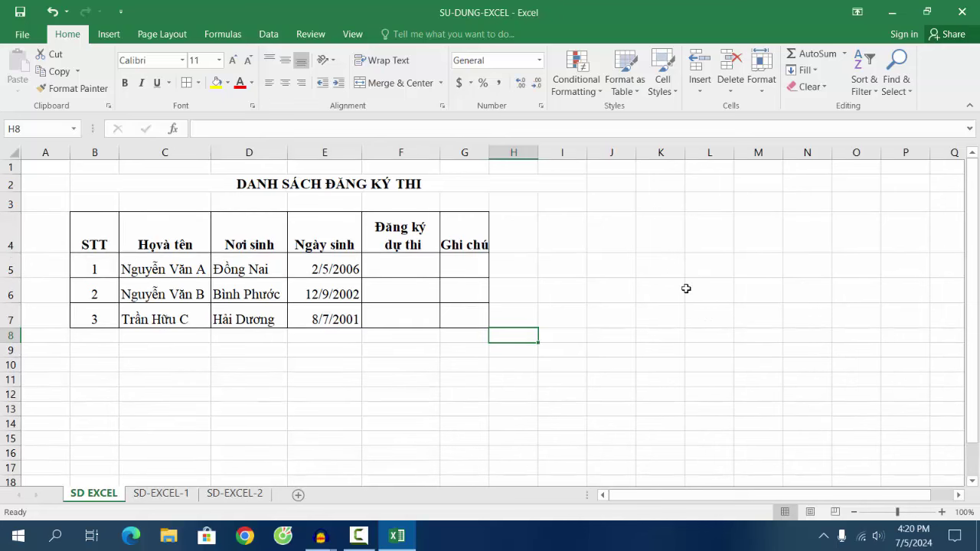
pyautogui.click(94, 245)
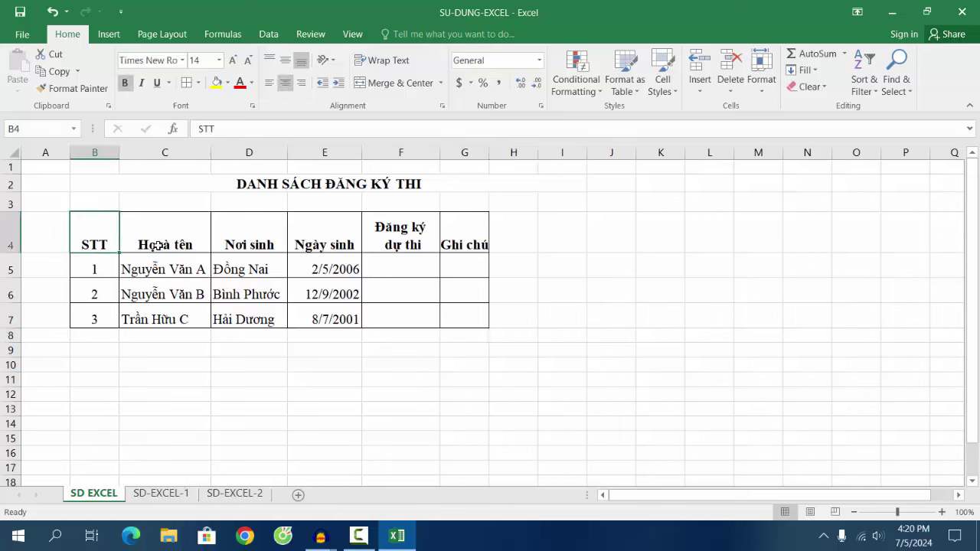
pyautogui.click(164, 247)
pyautogui.click(251, 249)
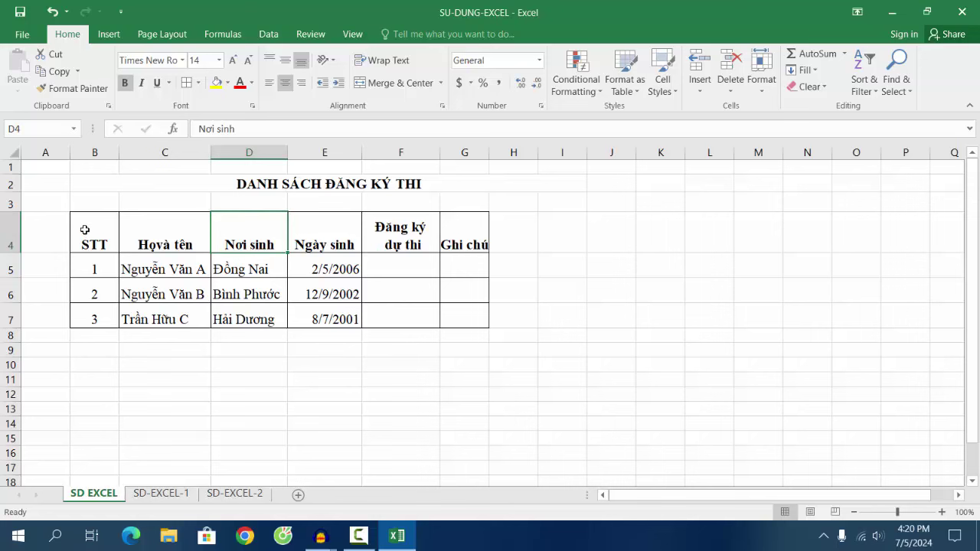
pyautogui.moveTo(85, 229); pyautogui.dragTo(454, 324)
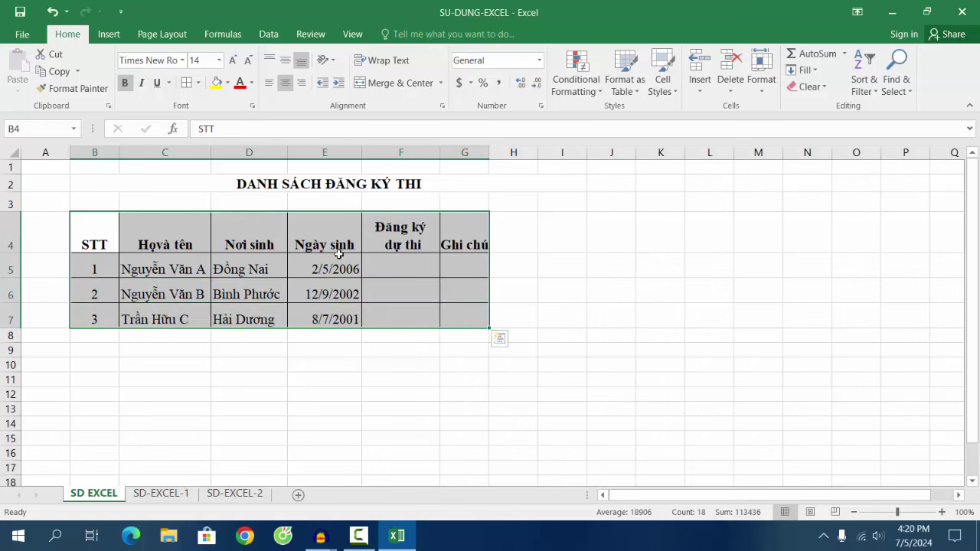
# Set both horizontal and vertical alignment to Center for table B4:G7 in Format Cells
pyautogui.rightClick(318, 227)
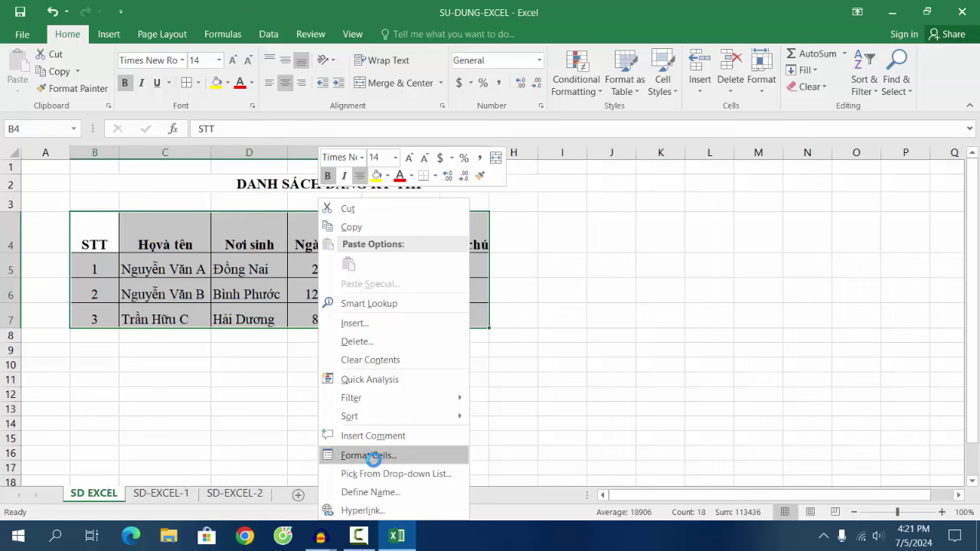
pyautogui.click(374, 459)
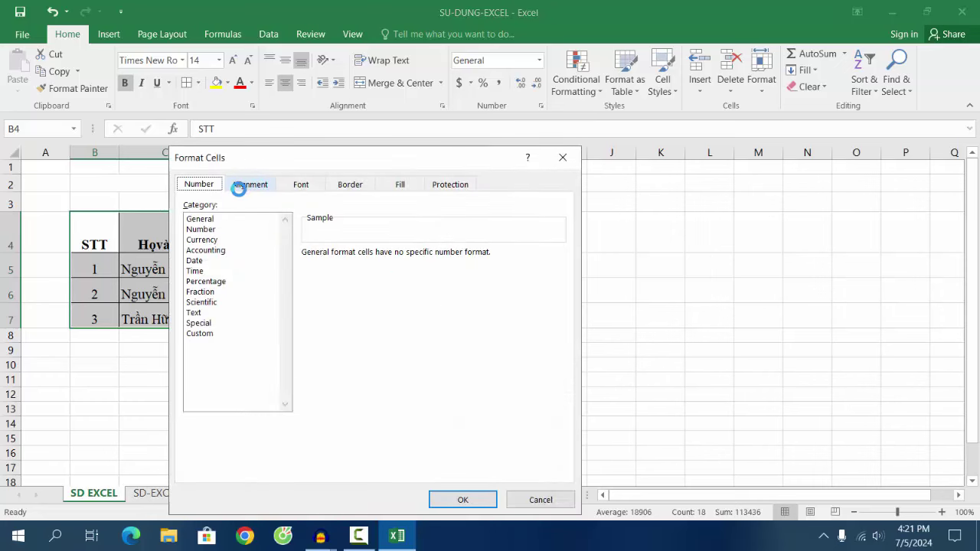
pyautogui.click(253, 186)
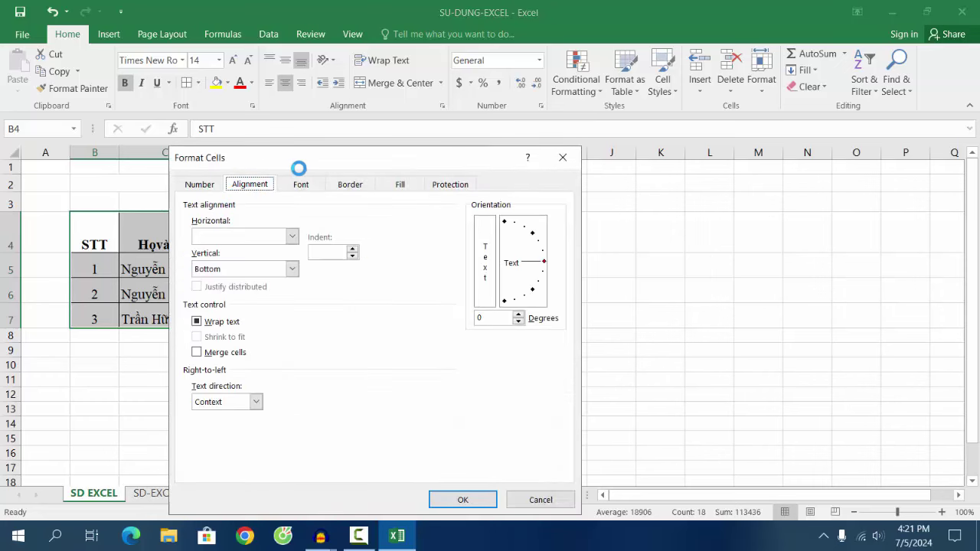
pyautogui.moveTo(299, 166); pyautogui.dragTo(378, 150)
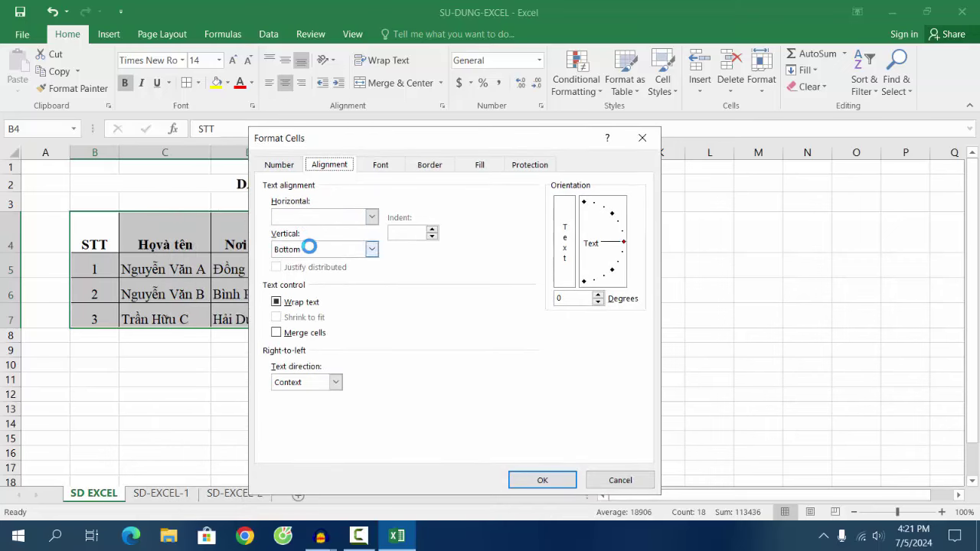
pyautogui.click(372, 218)
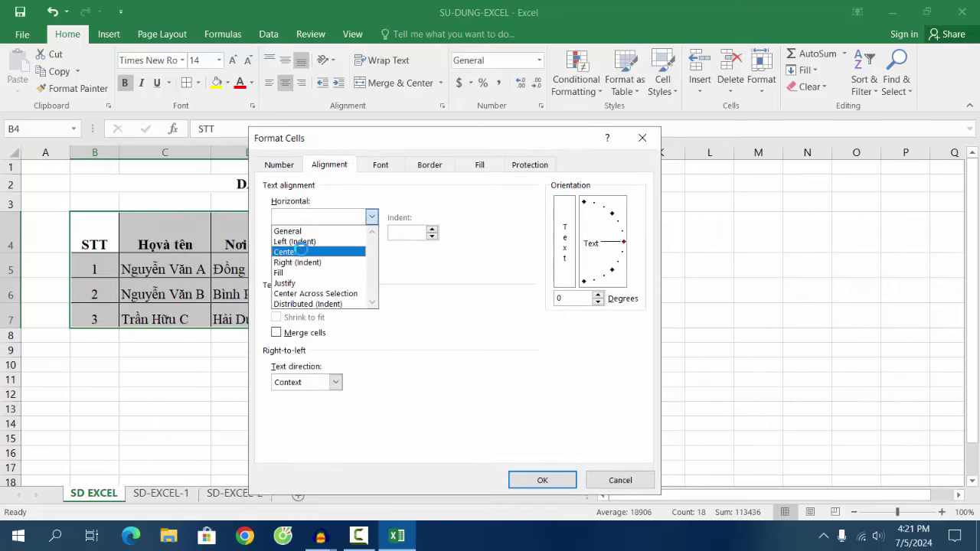
pyautogui.click(291, 252)
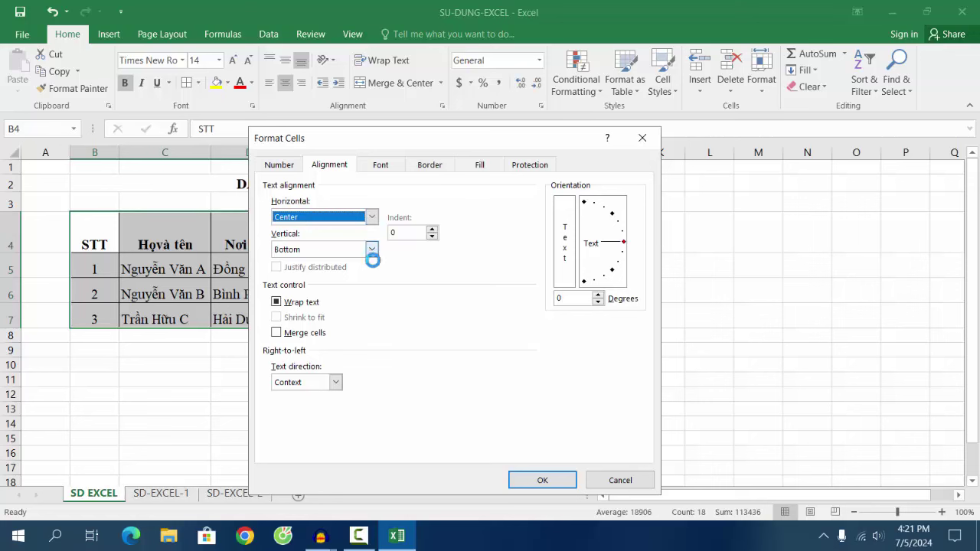
pyautogui.click(372, 250)
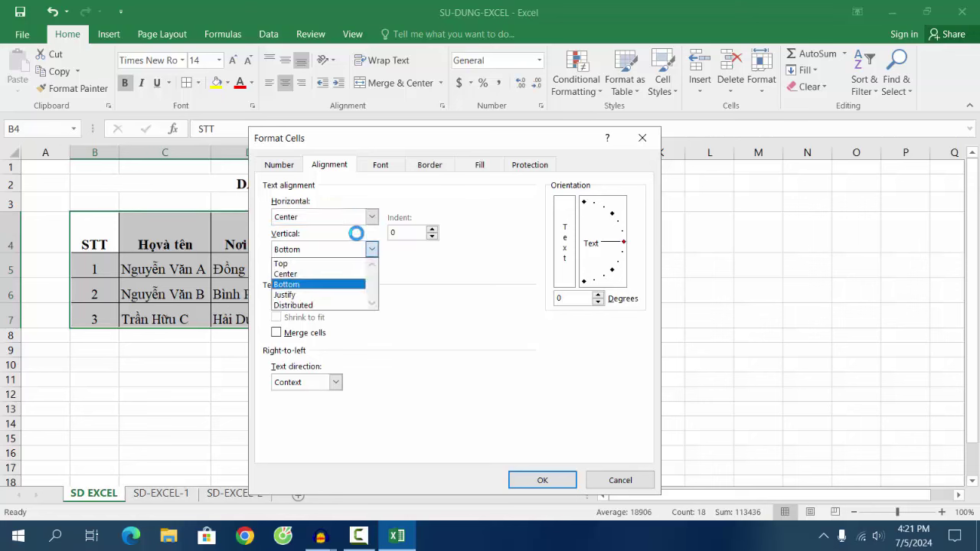
pyautogui.click(303, 281)
pyautogui.click(372, 250)
pyautogui.click(299, 282)
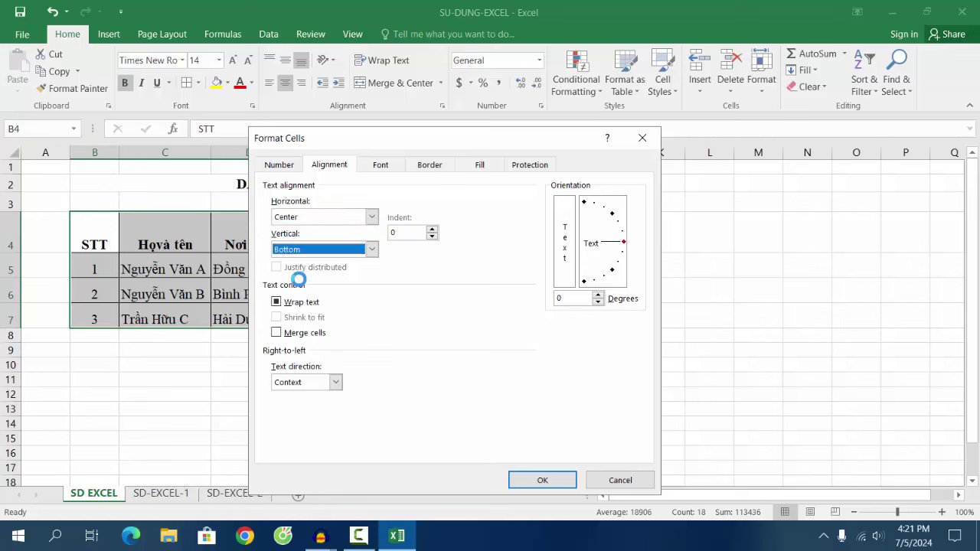
pyautogui.click(372, 249)
pyautogui.click(312, 268)
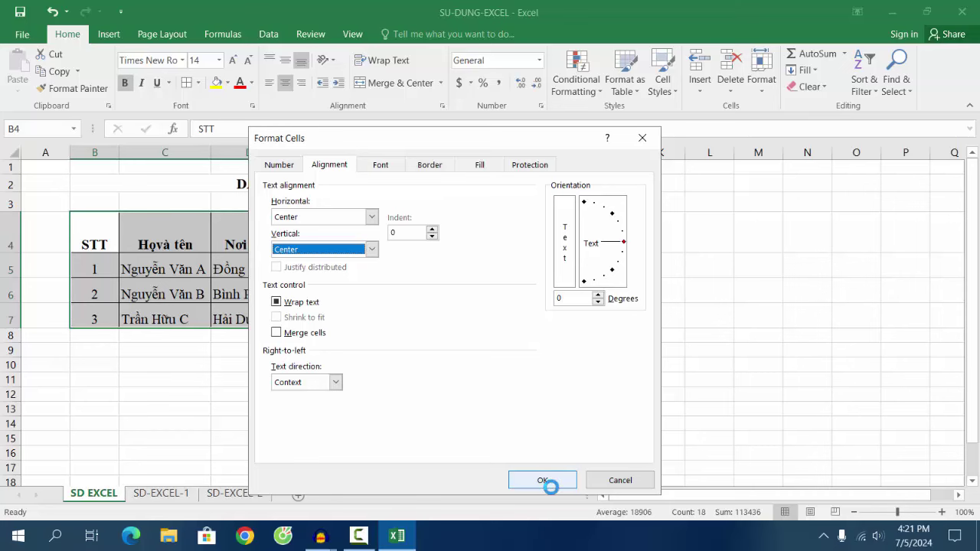
pyautogui.click(550, 481)
pyautogui.click(438, 339)
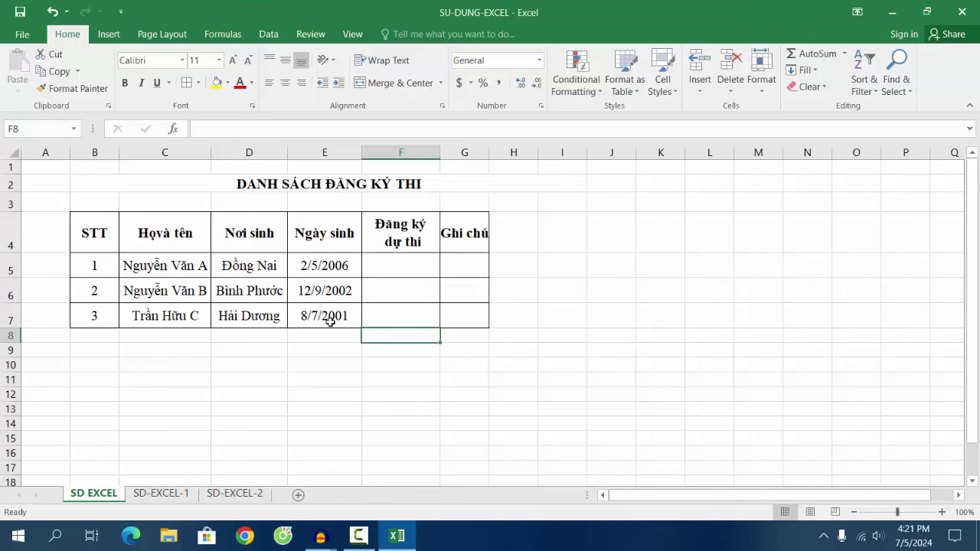
# Left-align the student names in C5:C7
pyautogui.moveTo(168, 260); pyautogui.dragTo(157, 314)
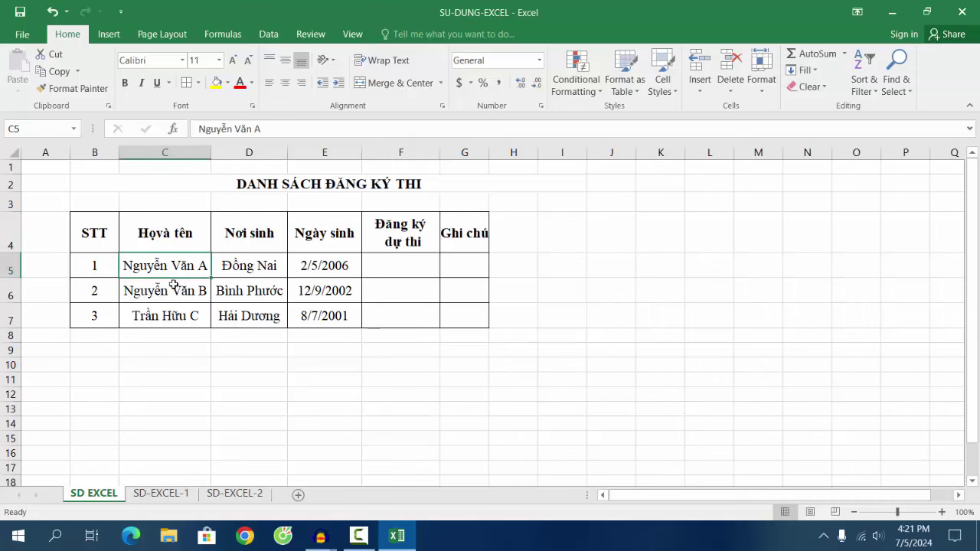
pyautogui.click(285, 82)
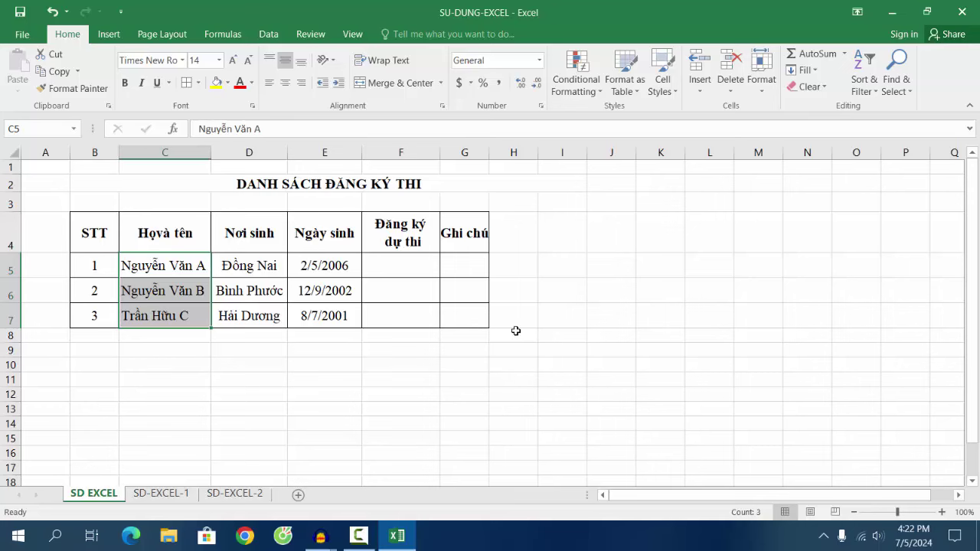
pyautogui.scroll(-2, 548, 314)
pyautogui.scroll(2, 568, 307)
# Minimize Excel, refresh the desktop, and restore the workbook from the taskbar
pyautogui.click(890, 12)
pyautogui.rightClick(285, 194)
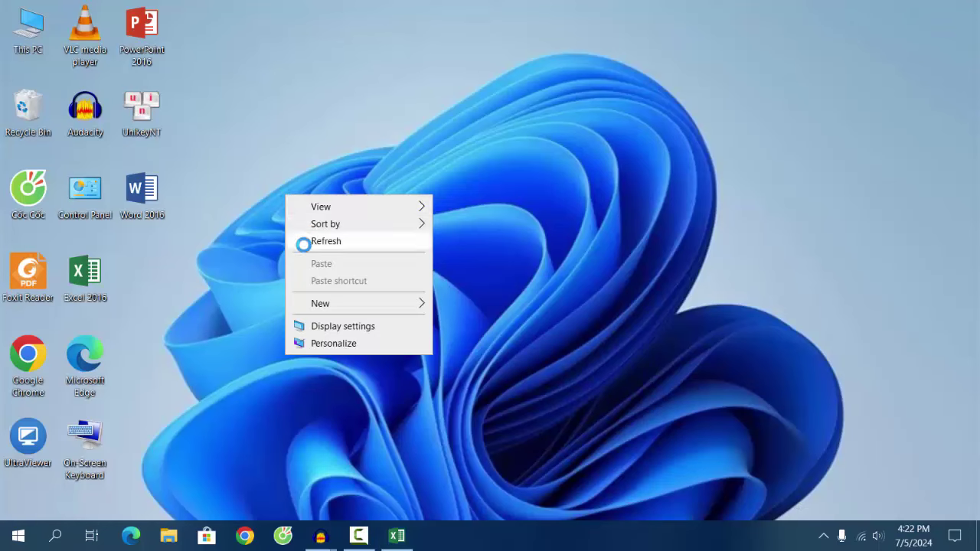
pyautogui.click(300, 241)
pyautogui.rightClick(257, 191)
pyautogui.click(274, 242)
pyautogui.click(398, 536)
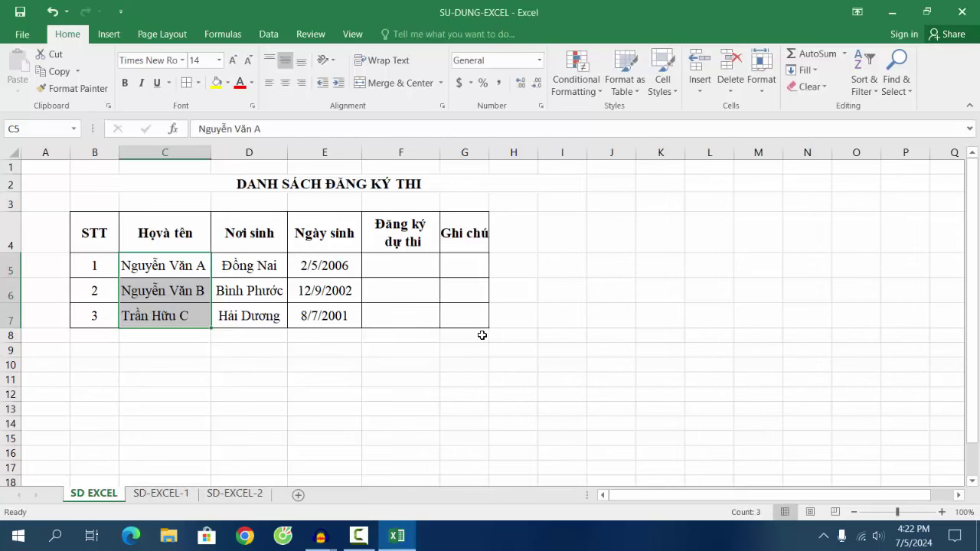
# Fill the header row B4:G4 golden yellow
pyautogui.click(349, 34)
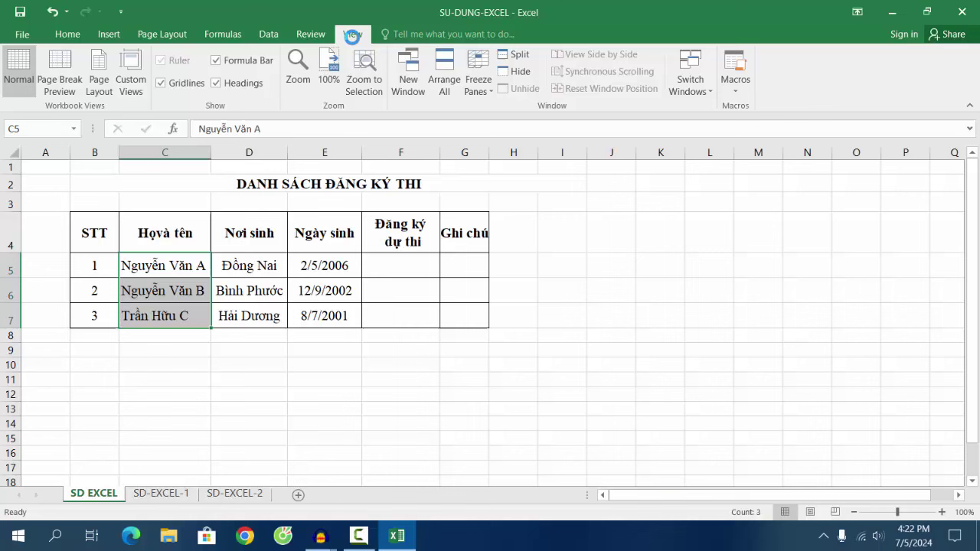
pyautogui.click(310, 35)
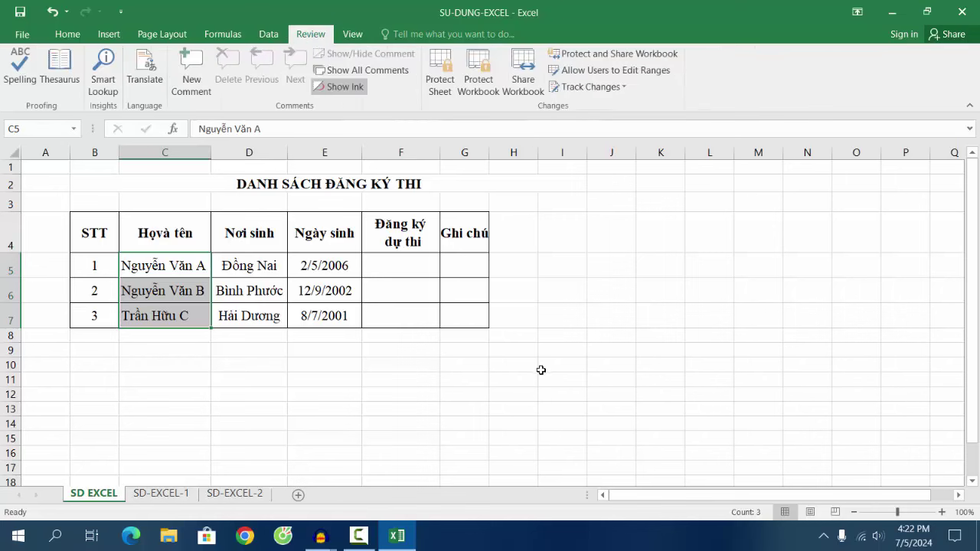
pyautogui.click(84, 234)
pyautogui.moveTo(83, 233); pyautogui.dragTo(463, 233)
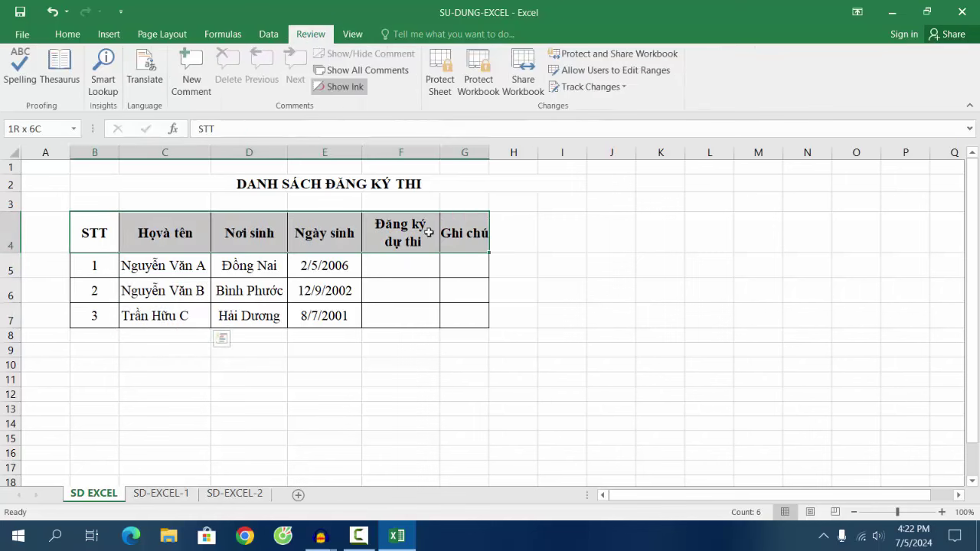
pyautogui.click(67, 35)
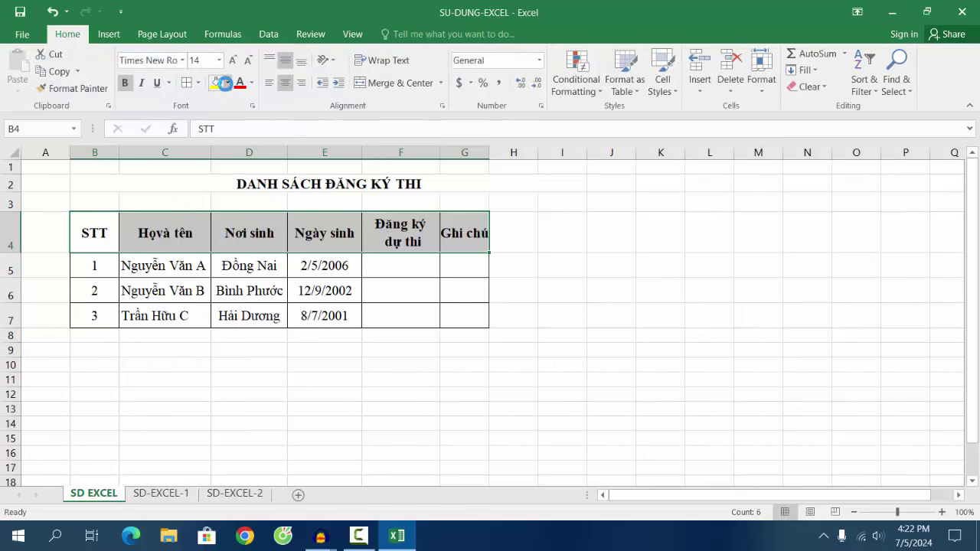
pyautogui.click(227, 82)
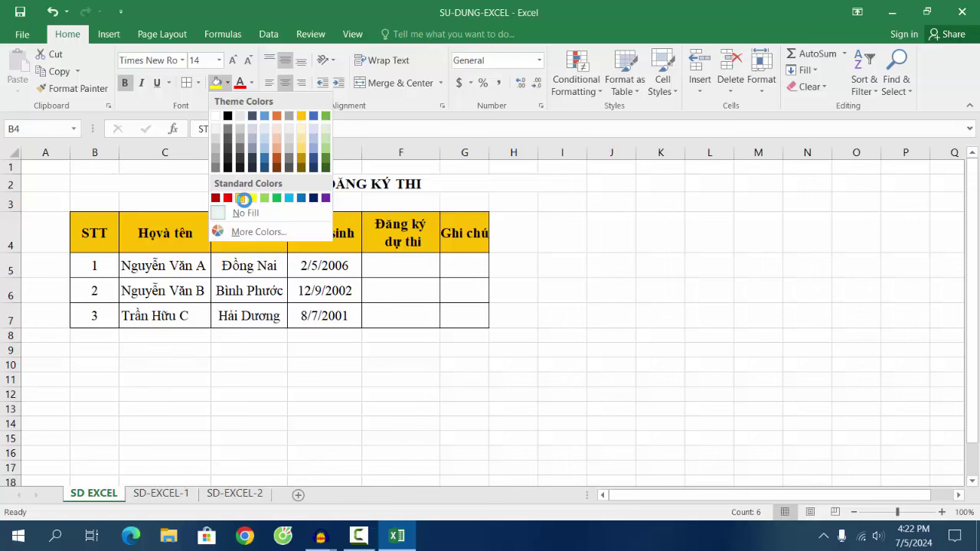
pyautogui.click(243, 199)
# Fill the STT numbers B5:B7 light green
pyautogui.moveTo(106, 263); pyautogui.dragTo(100, 317)
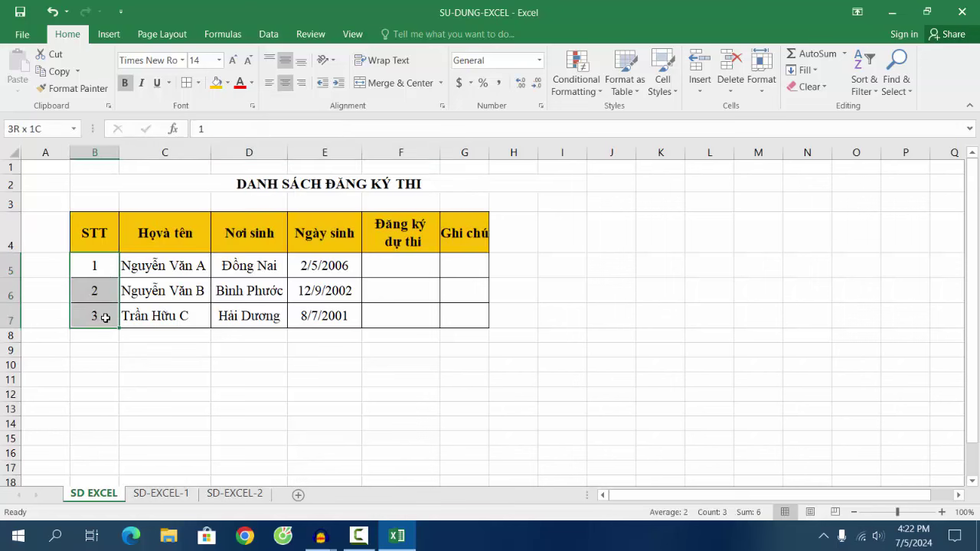
pyautogui.click(227, 84)
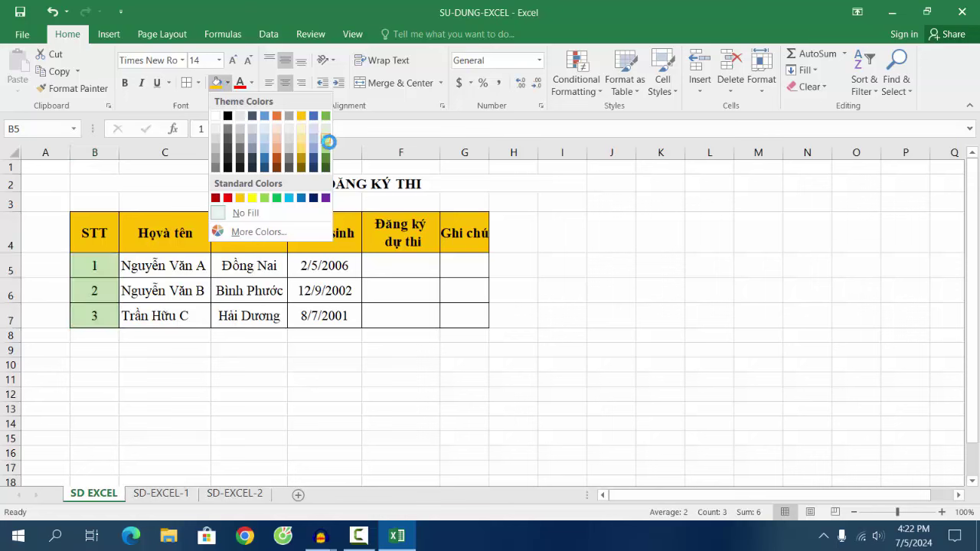
pyautogui.click(328, 141)
pyautogui.click(360, 362)
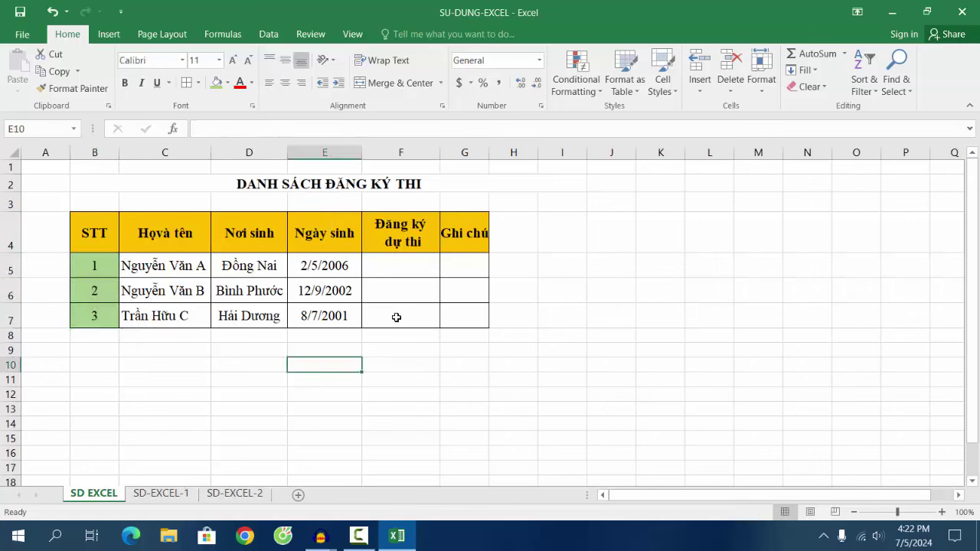
pyautogui.moveTo(88, 258); pyautogui.dragTo(459, 320)
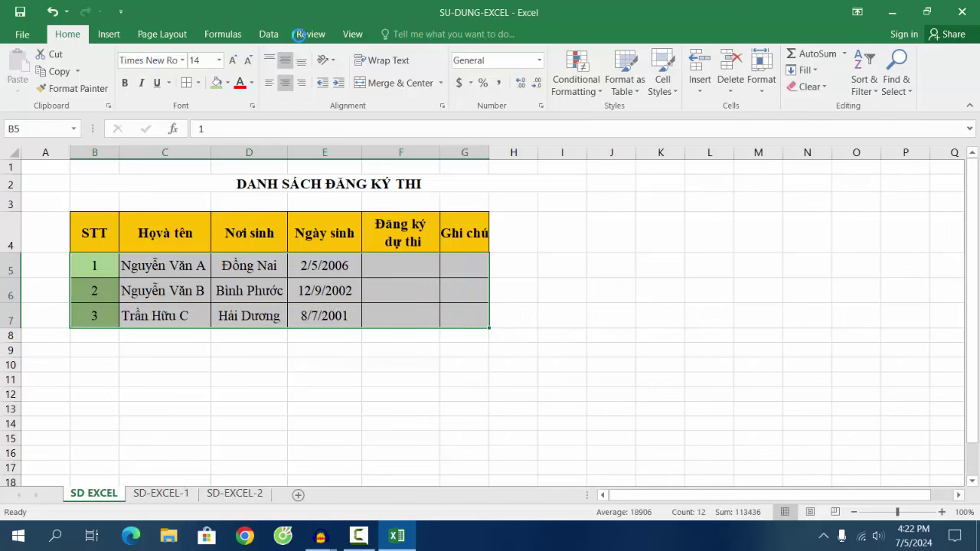
# Set the row height of student rows 5–7 to 29
pyautogui.click(766, 88)
pyautogui.click(787, 128)
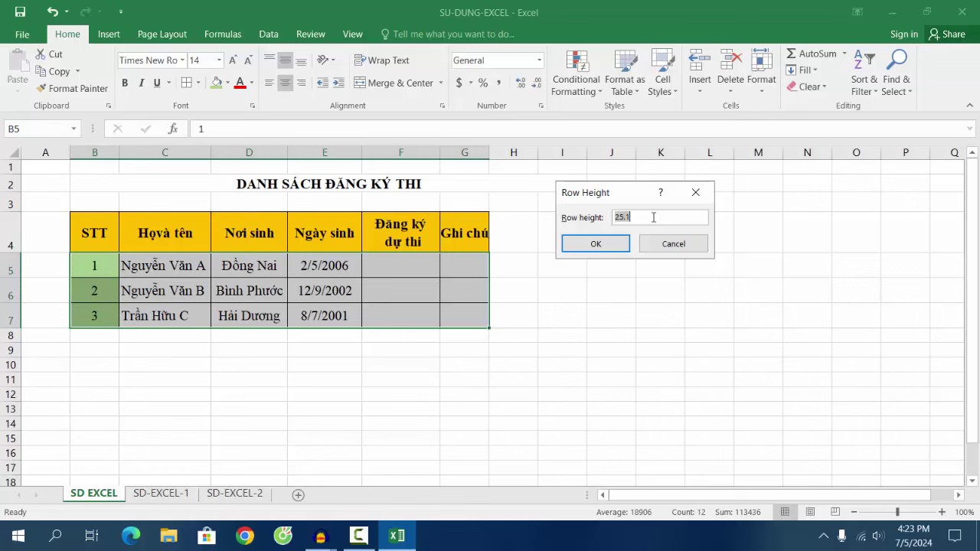
pyautogui.press('Return')
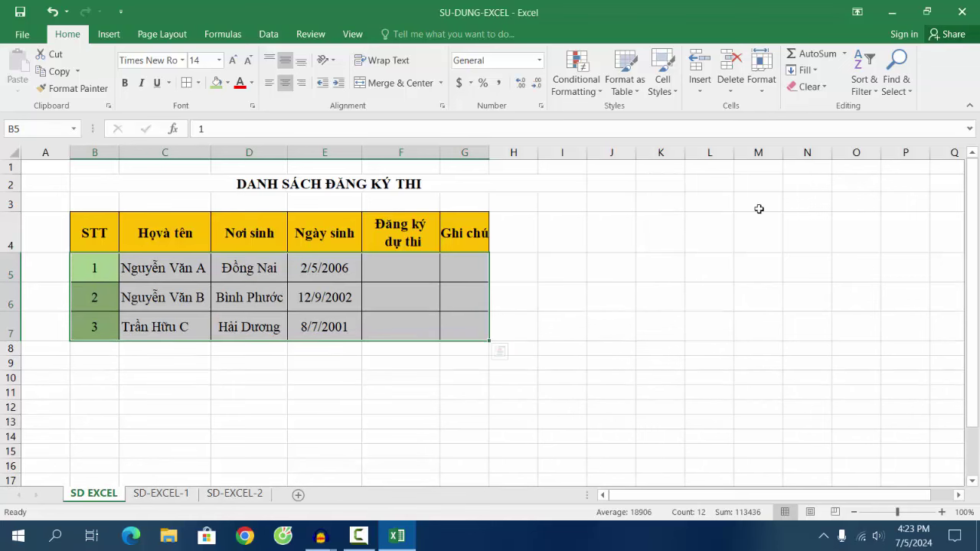
pyautogui.moveTo(759, 209); pyautogui.dragTo(759, 219)
# Widen the Ghi chú column slightly, then cycle through the sheets back to SD EXCEL
pyautogui.click(194, 273)
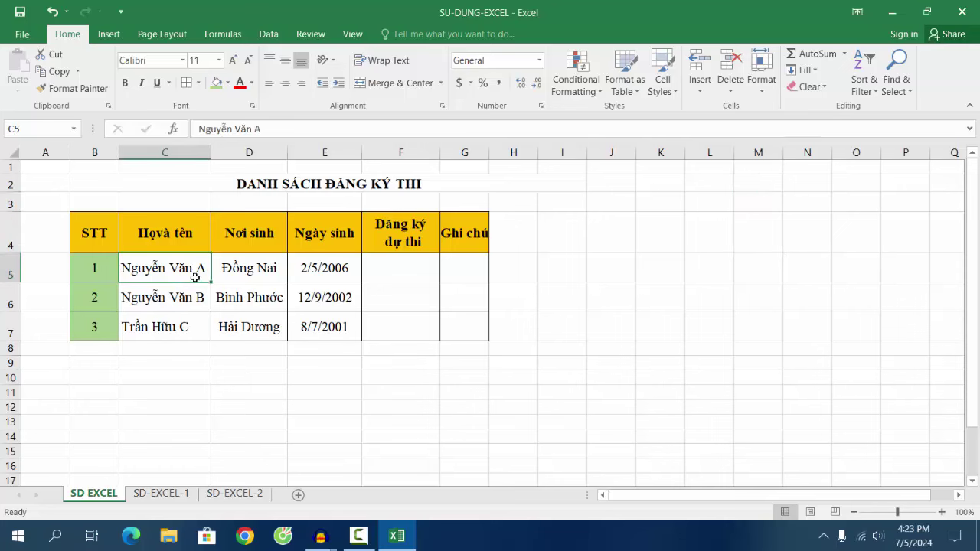
pyautogui.click(470, 264)
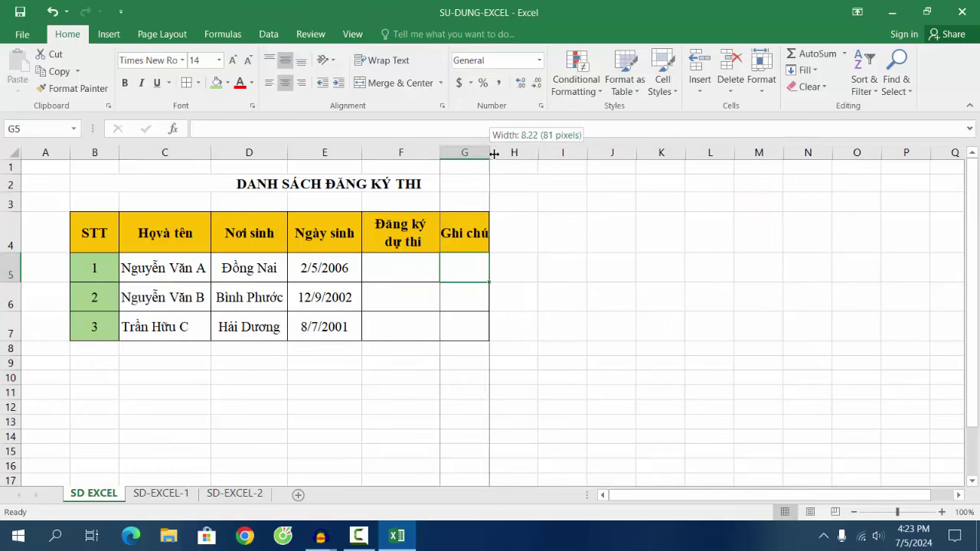
pyautogui.moveTo(488, 148); pyautogui.dragTo(496, 150)
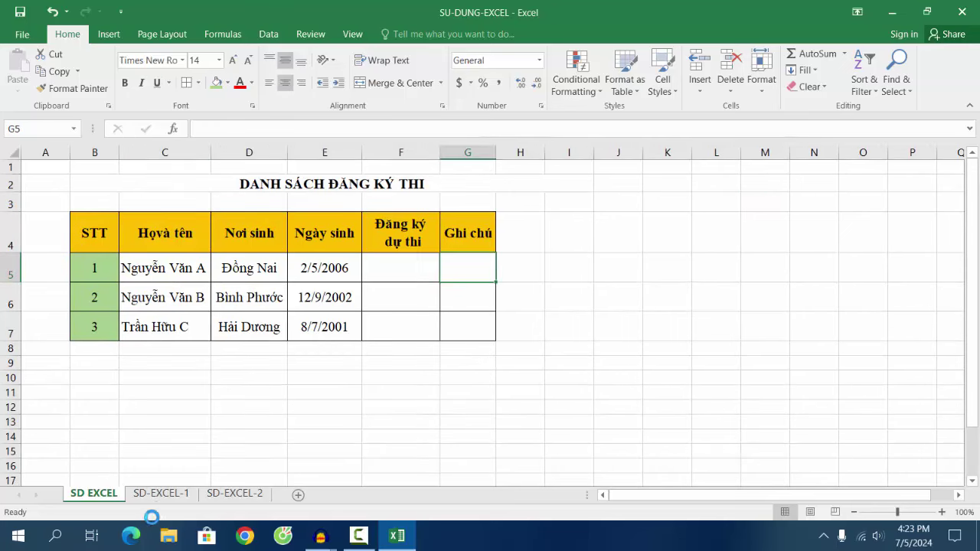
pyautogui.click(158, 494)
pyautogui.click(233, 494)
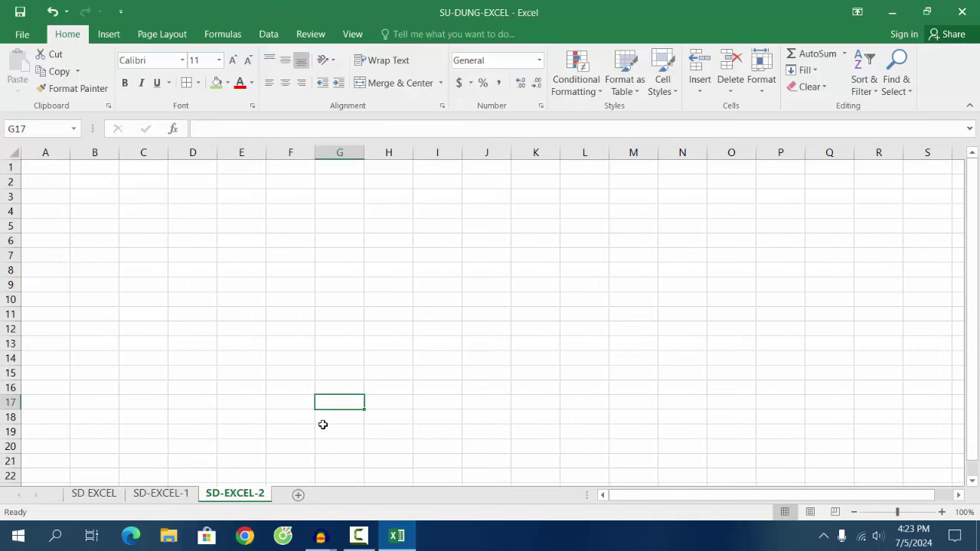
pyautogui.click(94, 494)
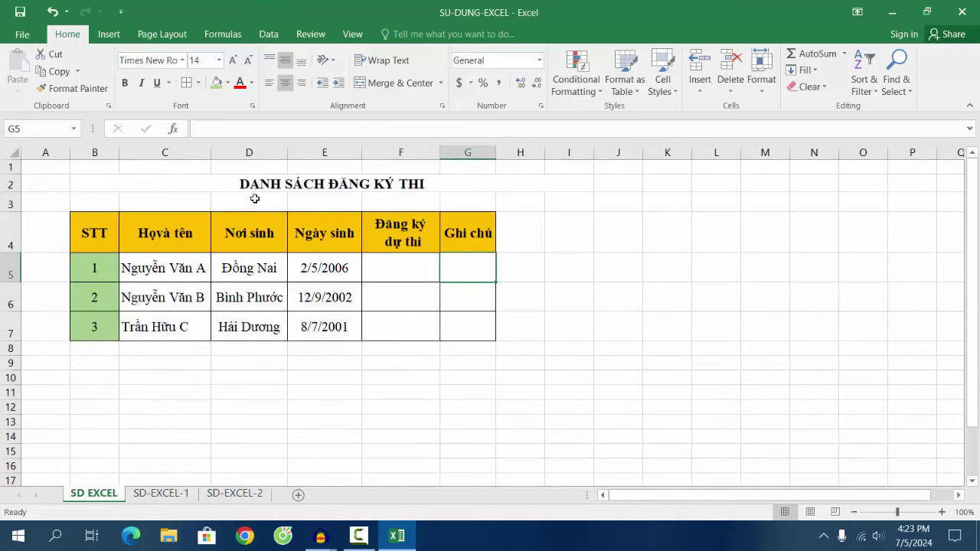